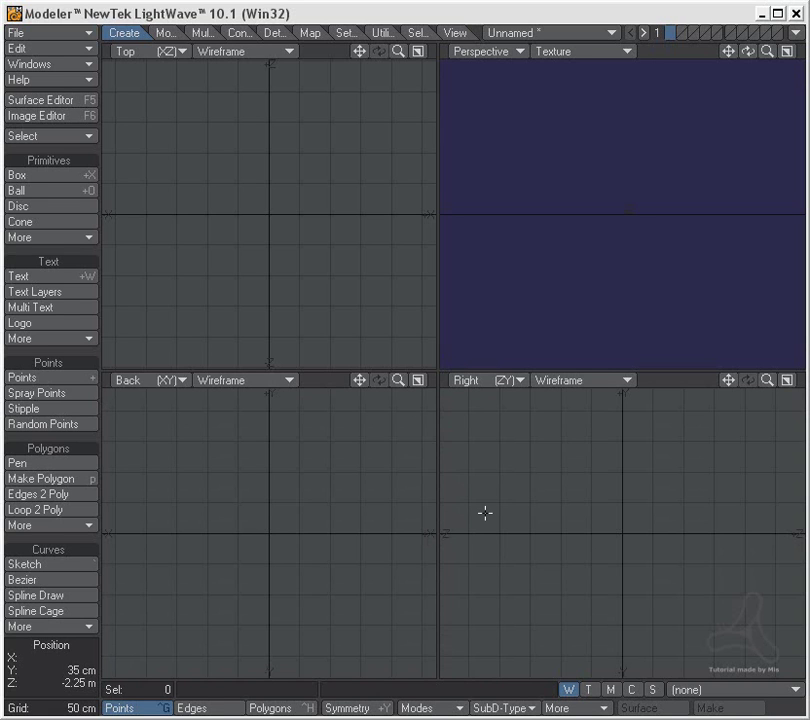
Check the Chesterfield sofa reference photos, return to Modeler, and draw a flat square about 2.3 m wide, centered on the origin in the Top view
{"action": "key", "text": "space"}
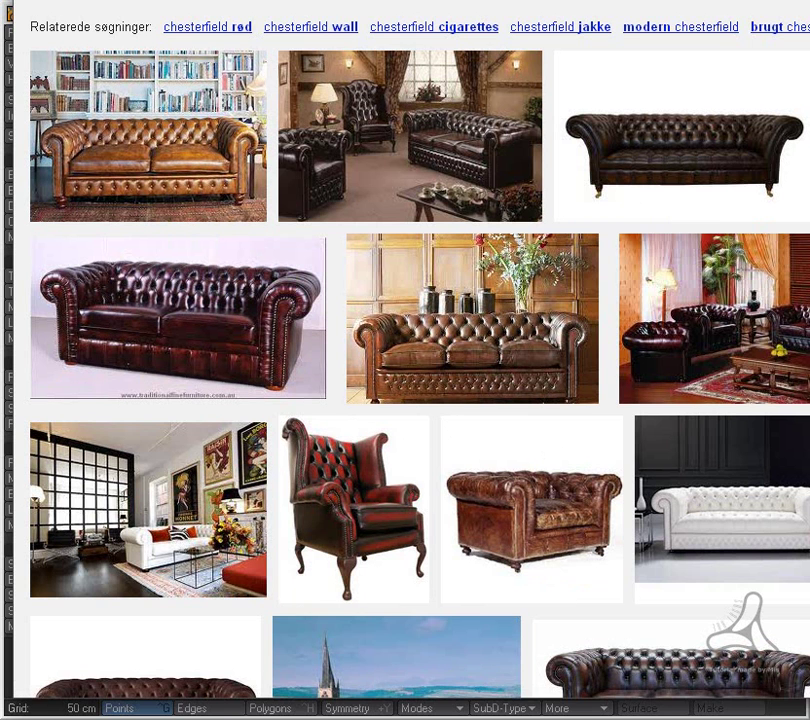
{"action": "key", "text": "alt+Tab"}
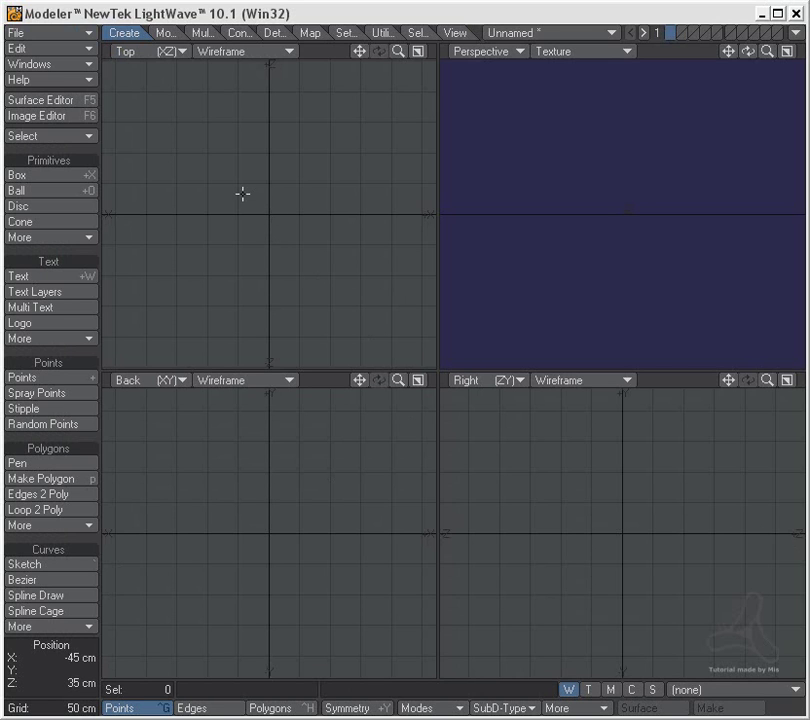
{"action": "left_click", "coordinate": [93, 175]}
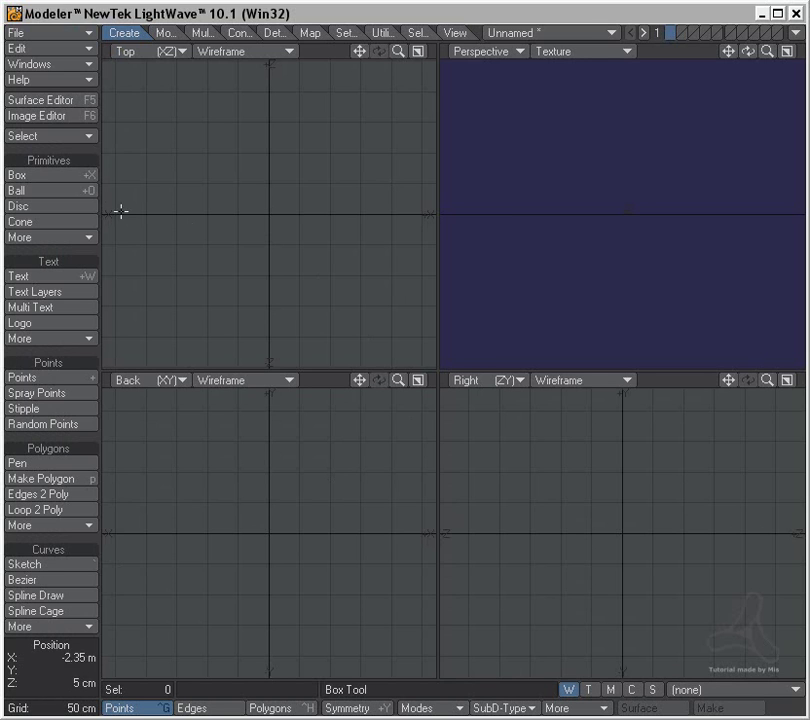
{"action": "left_click", "coordinate": [77, 178]}
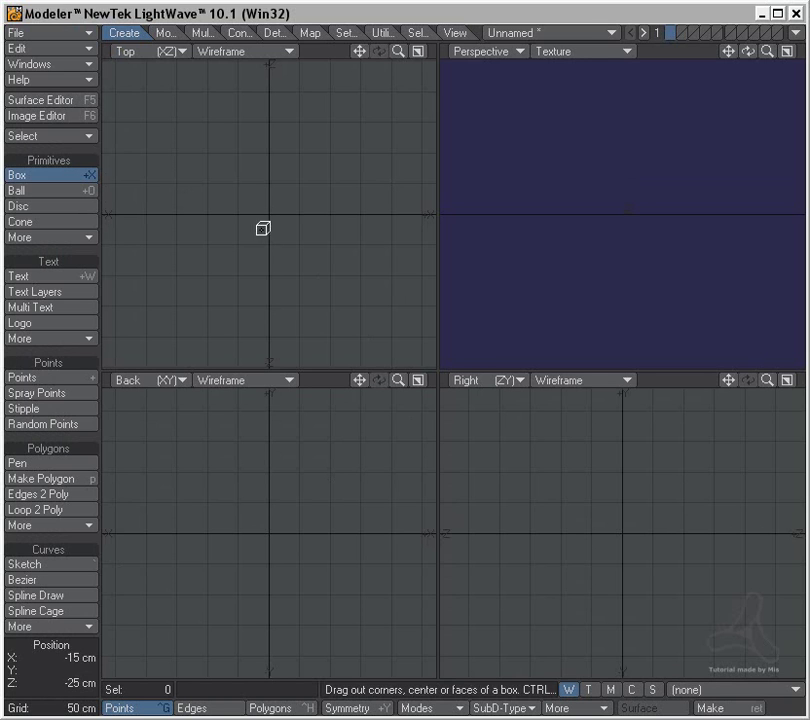
{"action": "left_click_drag", "start_coordinate": [215, 157], "coordinate": [340, 307]}
{"action": "left_click_drag", "start_coordinate": [289, 228], "coordinate": [270, 212]}
{"action": "key", "text": "space"}
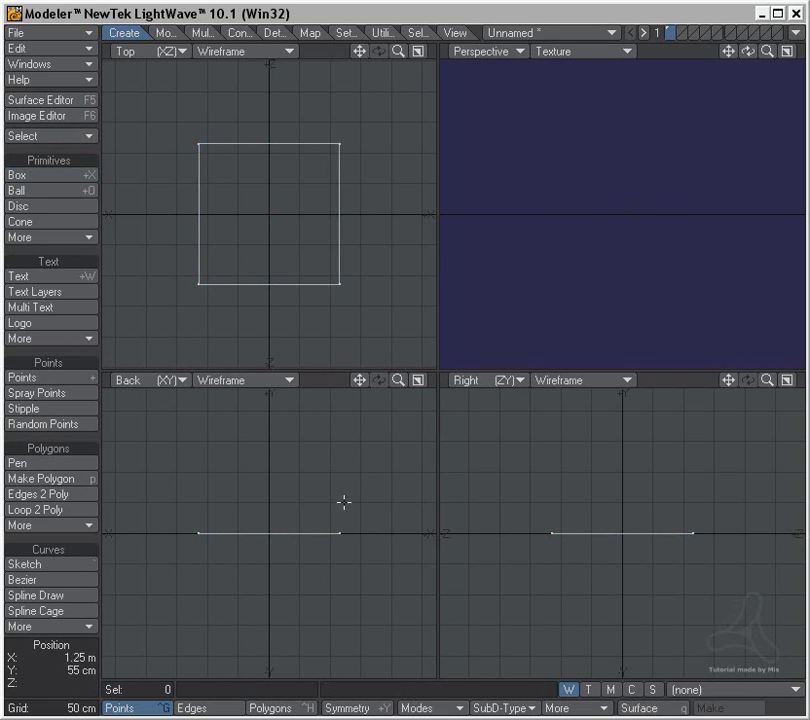
Bevel the square polygon inward four times, first flat and then three times downward, to form a narrowing funnel
{"action": "scroll", "coordinate": [295, 508], "scroll_direction": "up", "scroll_amount": 2}
{"action": "key", "text": "space"}
{"action": "key", "text": "space"}
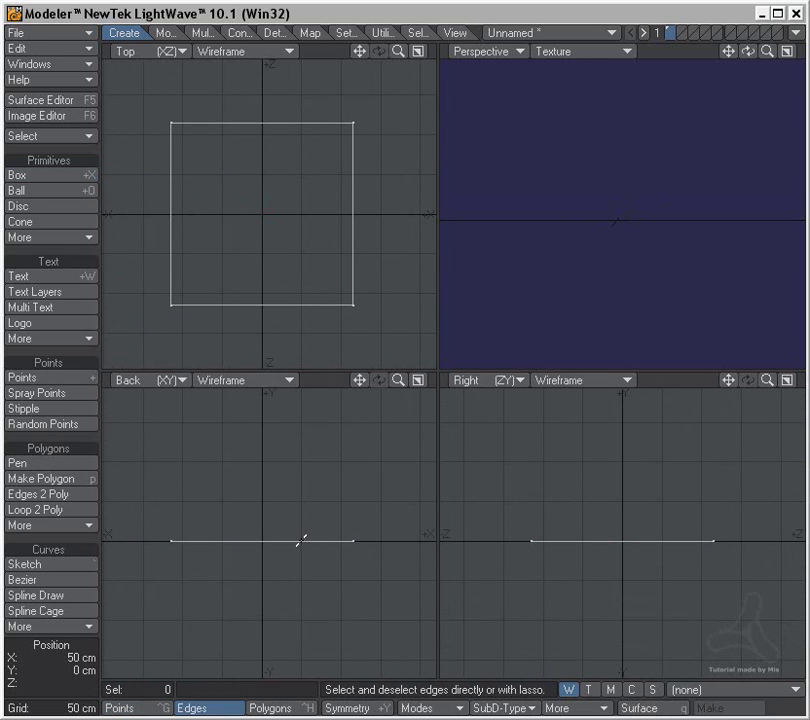
{"action": "left_click", "coordinate": [301, 541]}
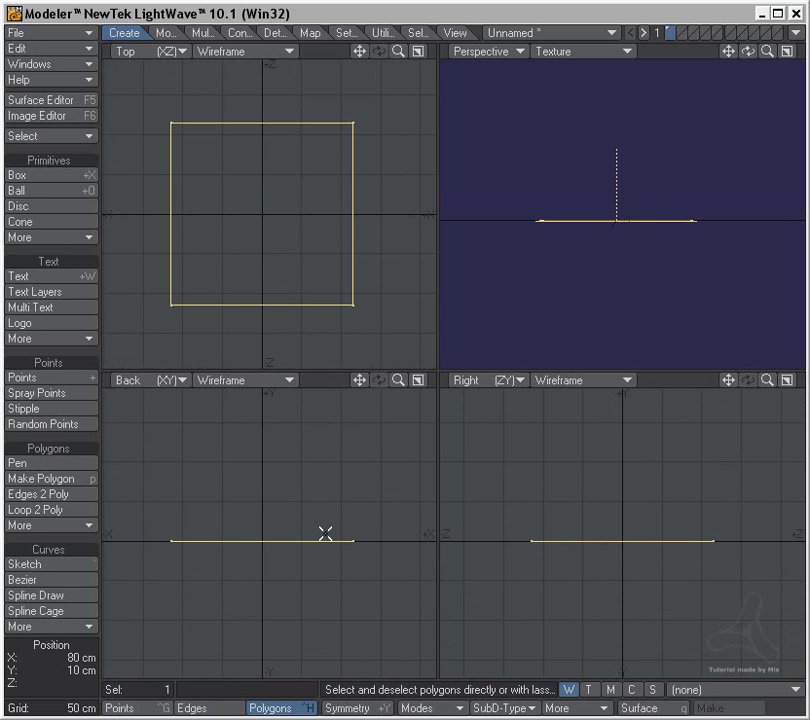
{"action": "left_click_drag", "start_coordinate": [533, 259], "coordinate": [644, 282], "text": "alt"}
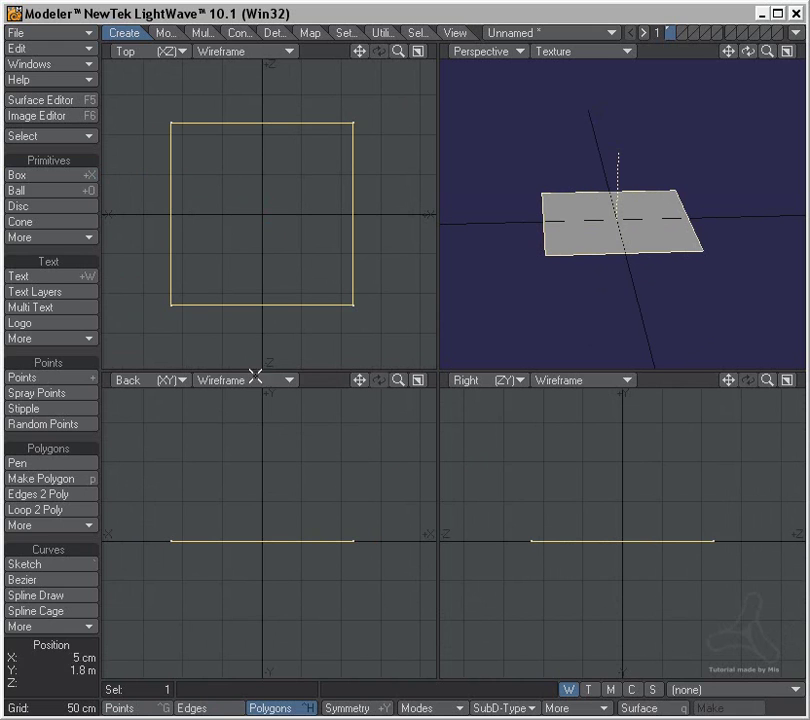
{"action": "left_click", "coordinate": [173, 36]}
{"action": "key", "text": "b"}
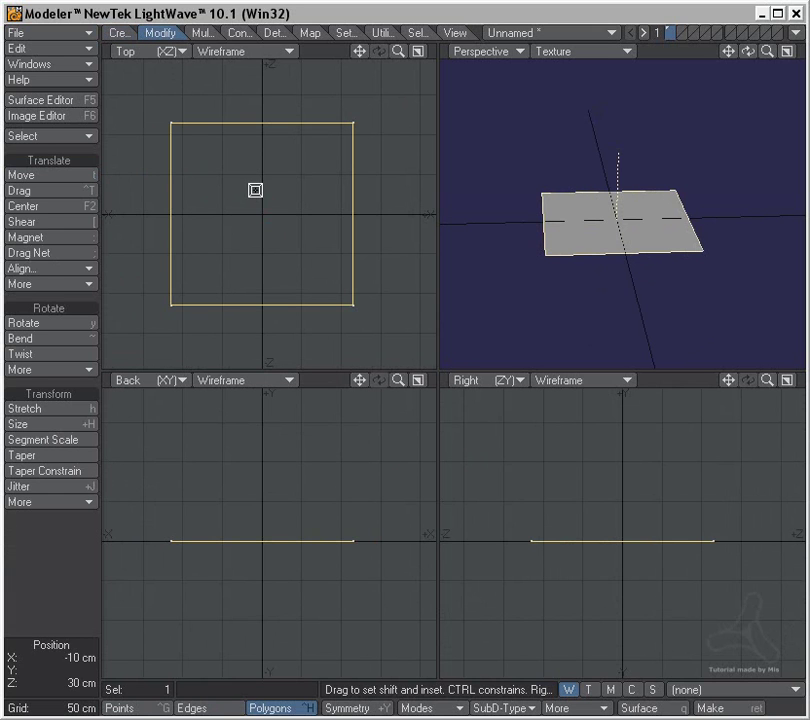
{"action": "left_click", "coordinate": [215, 37]}
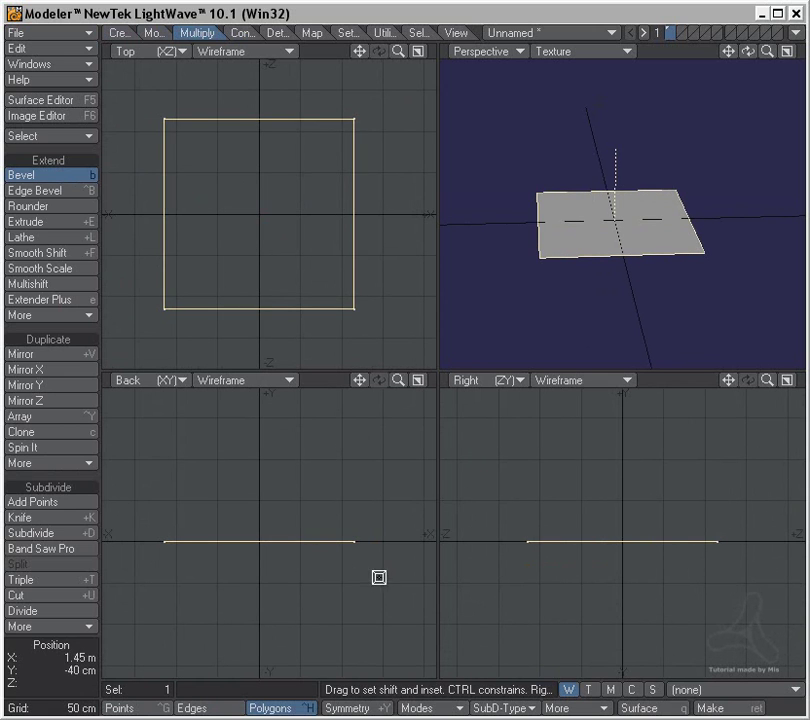
{"action": "left_click_drag", "start_coordinate": [381, 579], "coordinate": [340, 582]}
{"action": "left_click_drag", "start_coordinate": [382, 546], "coordinate": [366, 572]}
{"action": "key", "text": "space"}
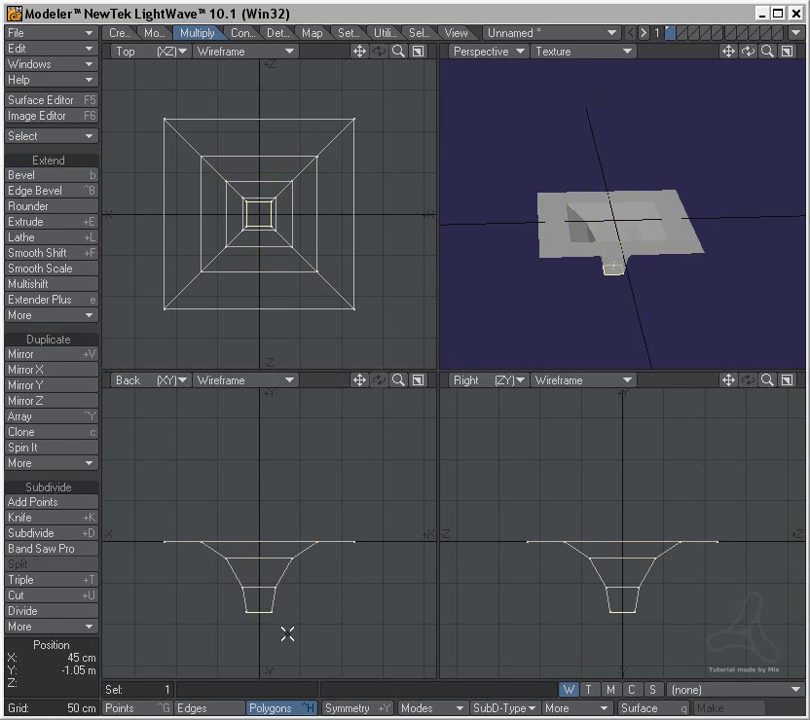
Delete the small polygon closing the funnel's lower end and center the mesh on the origin
{"action": "left_click", "coordinate": [292, 632]}
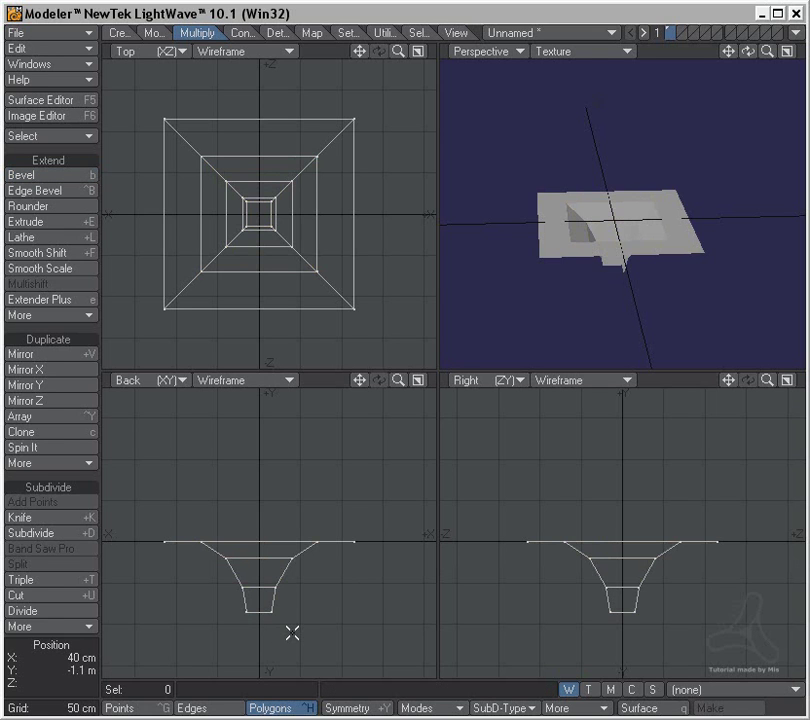
{"action": "left_click_drag", "start_coordinate": [463, 318], "coordinate": [629, 283], "text": "alt"}
{"action": "left_click_drag", "start_coordinate": [294, 554], "coordinate": [281, 580], "text": "ctrl+alt"}
{"action": "left_click_drag", "start_coordinate": [281, 580], "coordinate": [291, 499], "text": "alt"}
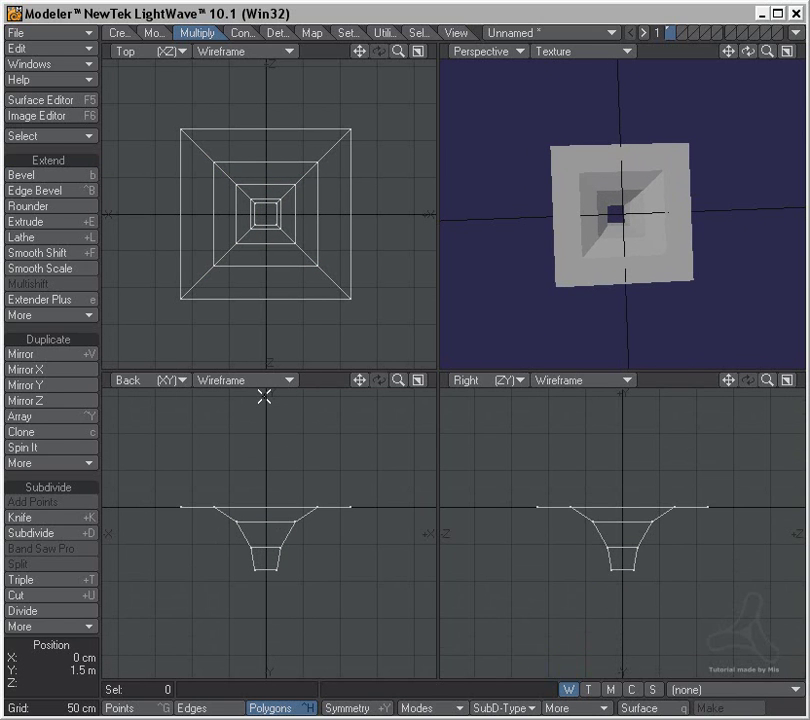
{"action": "key", "text": "F2"}
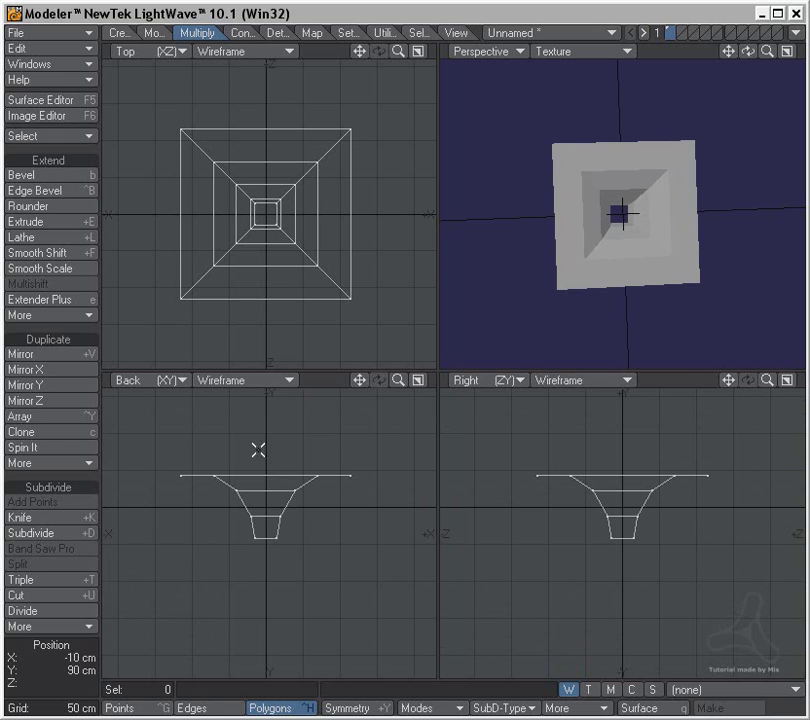
Knife the funnel mesh through its center along both the X and Z axes in the Top view
{"action": "key", "text": "shift+k"}
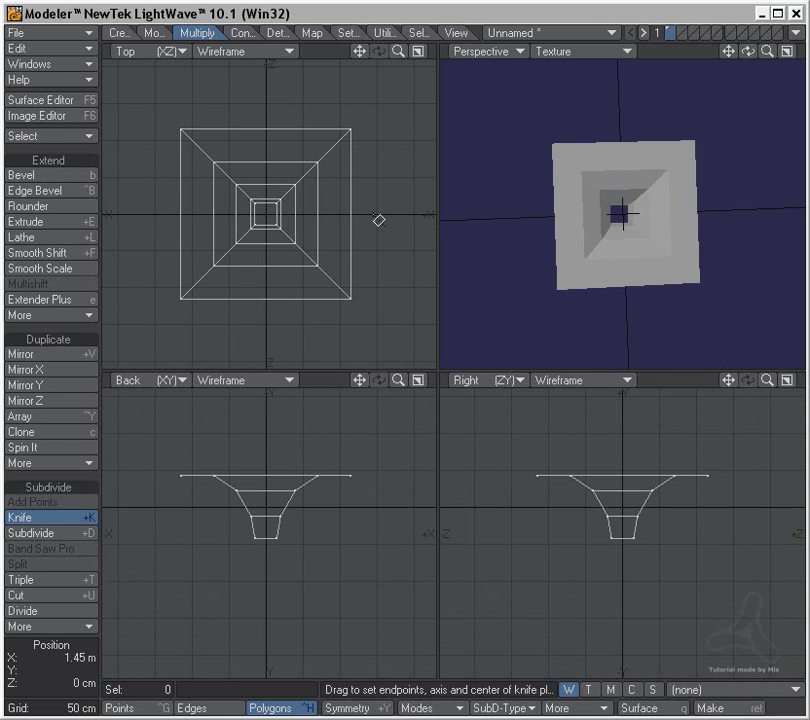
{"action": "left_click_drag", "start_coordinate": [376, 216], "coordinate": [121, 219]}
{"action": "key", "text": "space"}
{"action": "key", "text": "shift+k"}
{"action": "left_click_drag", "start_coordinate": [266, 112], "coordinate": [260, 353]}
{"action": "left_click", "coordinate": [90, 519]}
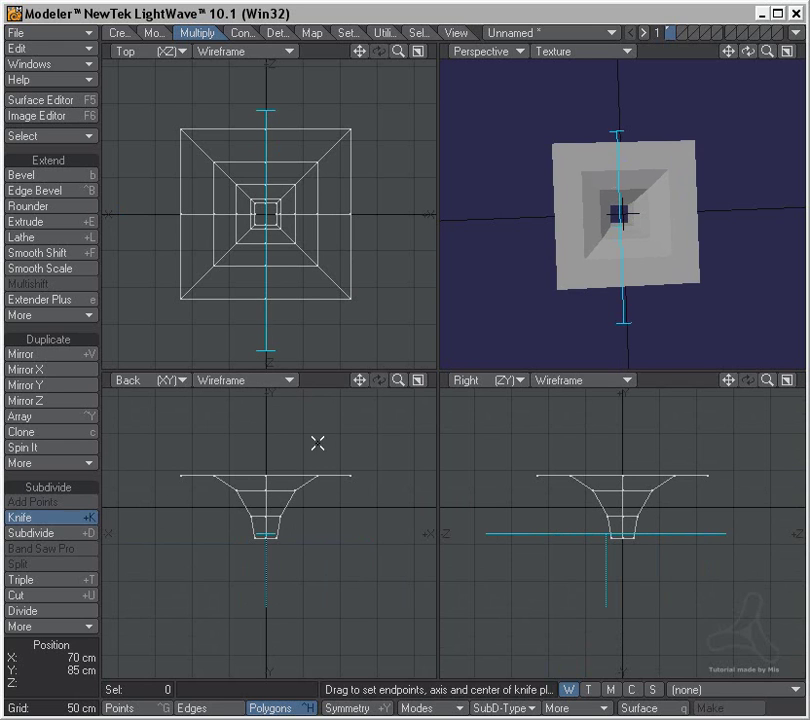
Set the Perspective viewport's display to Textured Wire
{"action": "key", "text": "a"}
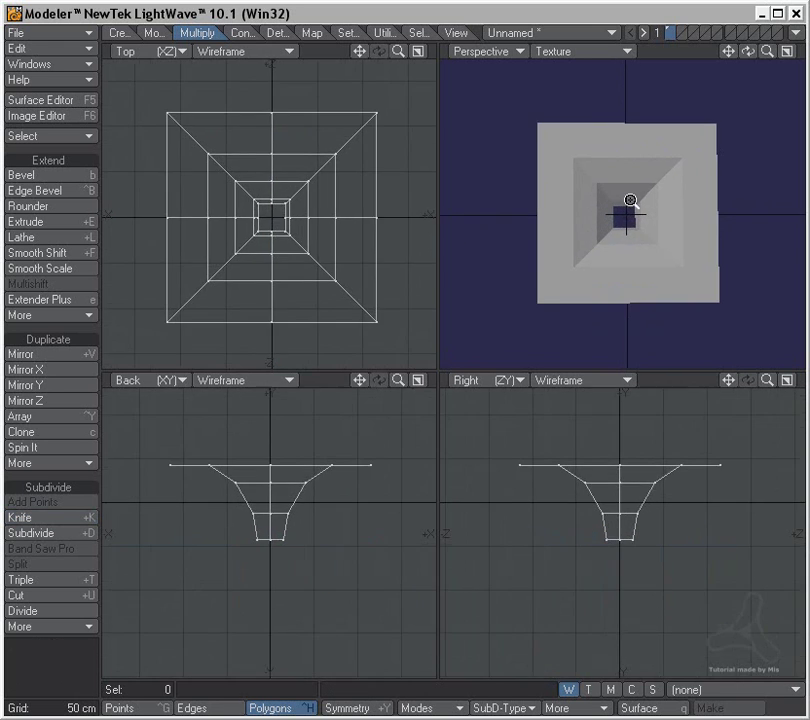
{"action": "left_click", "coordinate": [580, 52]}
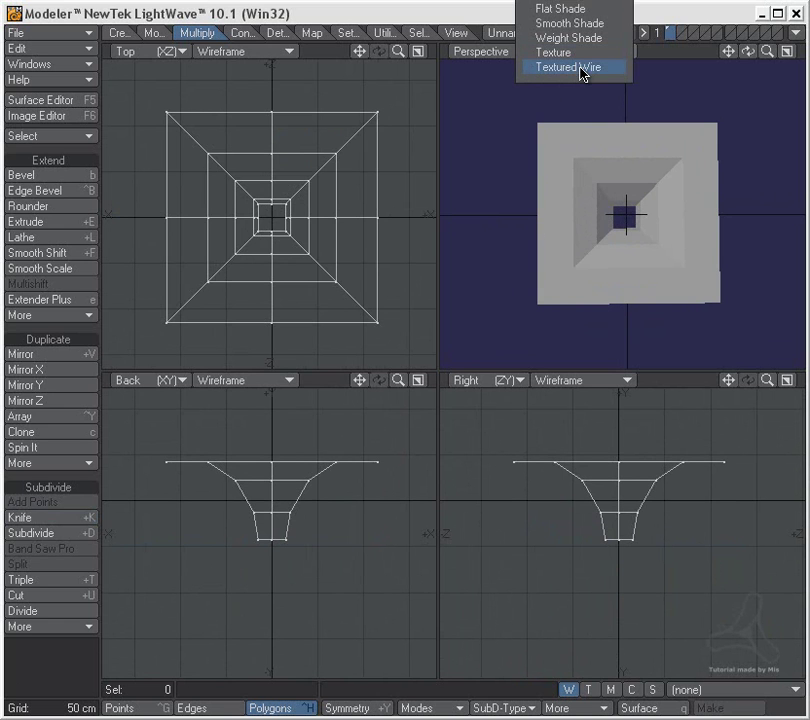
{"action": "left_click", "coordinate": [580, 68]}
{"action": "mouse_move", "coordinate": [646, 254]}
{"action": "left_mouse_down", "text": "alt"}
{"action": "mouse_move", "coordinate": [580, 222]}
{"action": "mouse_move", "coordinate": [559, 183]}
{"action": "mouse_move", "coordinate": [620, 222]}
{"action": "mouse_move", "coordinate": [645, 264]}
{"action": "left_mouse_up", "text": "alt"}
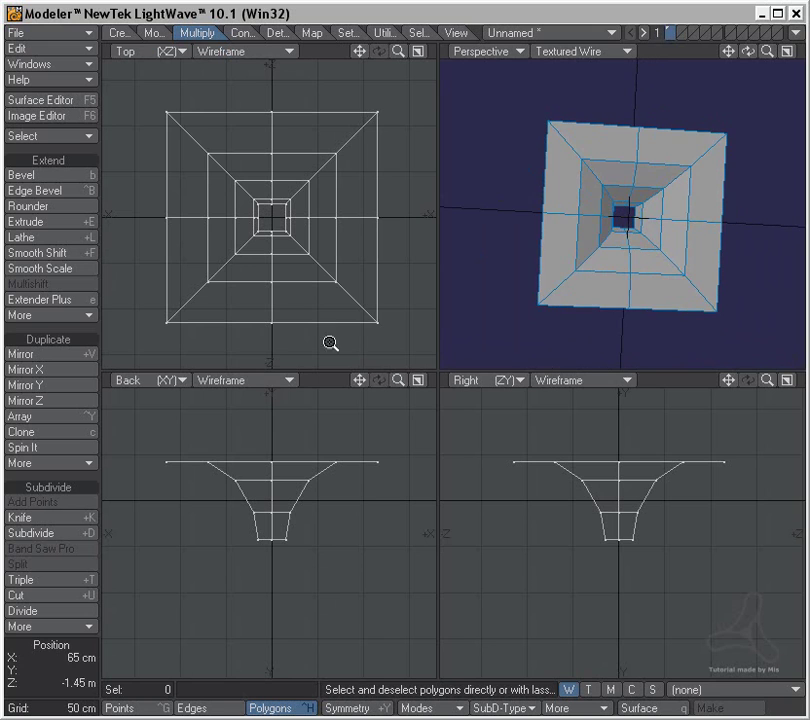
Copy the +X/-Z quarter of the funnel into layer 2 and show layer 1 as the background
{"action": "left_click_drag", "start_coordinate": [322, 322], "coordinate": [306, 262], "text": "ctrl+alt"}
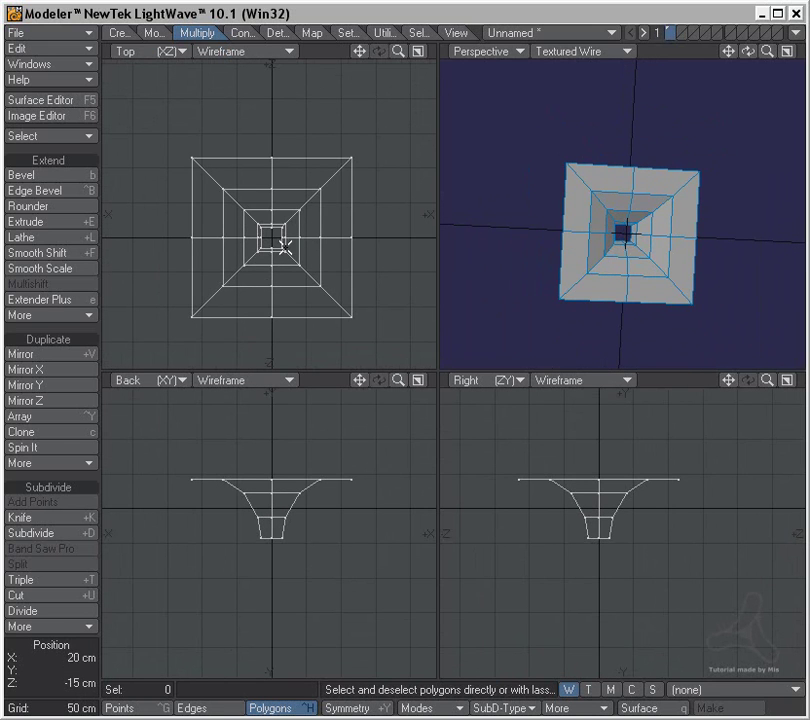
{"action": "mouse_move", "coordinate": [278, 243]}
{"action": "left_mouse_down"}
{"action": "mouse_move", "coordinate": [318, 253]}
{"action": "mouse_move", "coordinate": [362, 318]}
{"action": "mouse_move", "coordinate": [298, 280]}
{"action": "mouse_move", "coordinate": [281, 250]}
{"action": "left_mouse_up"}
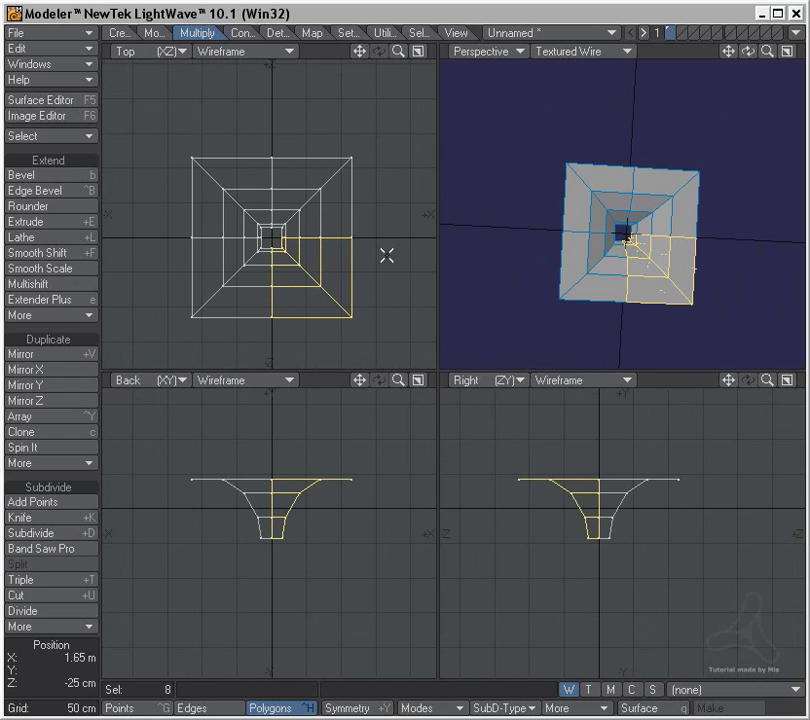
{"action": "left_click", "coordinate": [684, 31]}
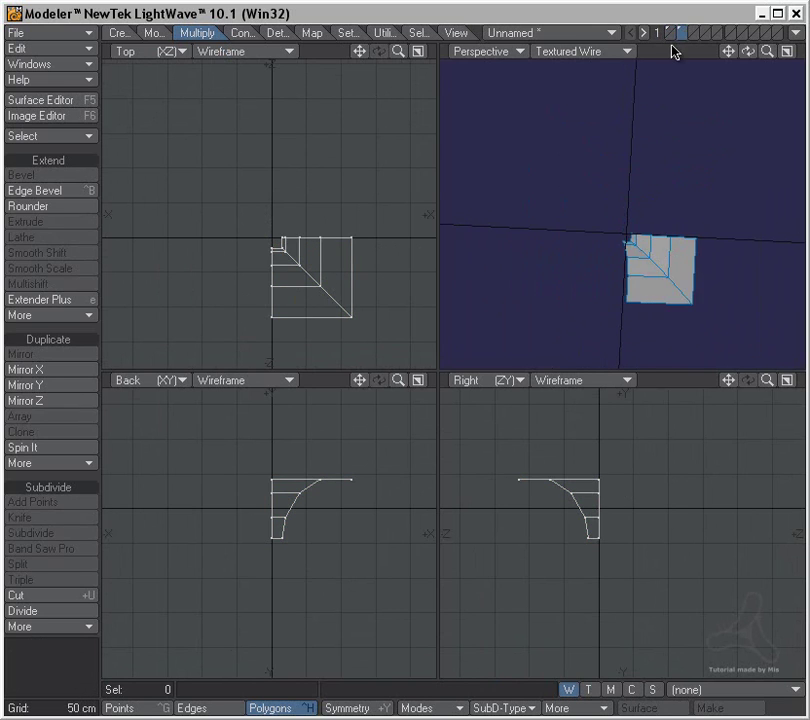
{"action": "left_click", "coordinate": [672, 37]}
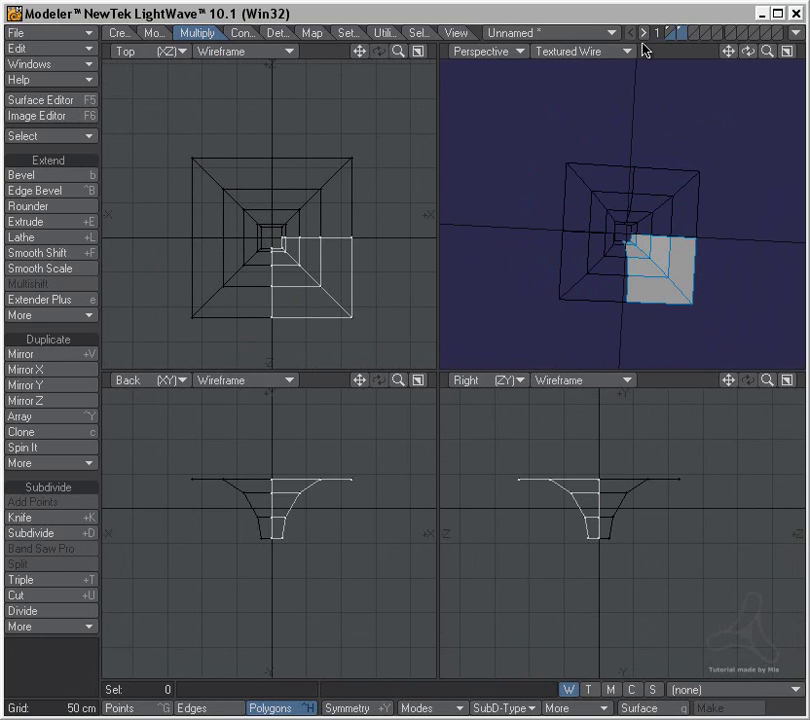
Move the quarter piece diagonally to the background mesh's -X/+Z corner and mirror it across both axes to make four corner pieces
{"action": "key", "text": "t"}
{"action": "left_click_drag", "start_coordinate": [334, 320], "coordinate": [173, 160]}
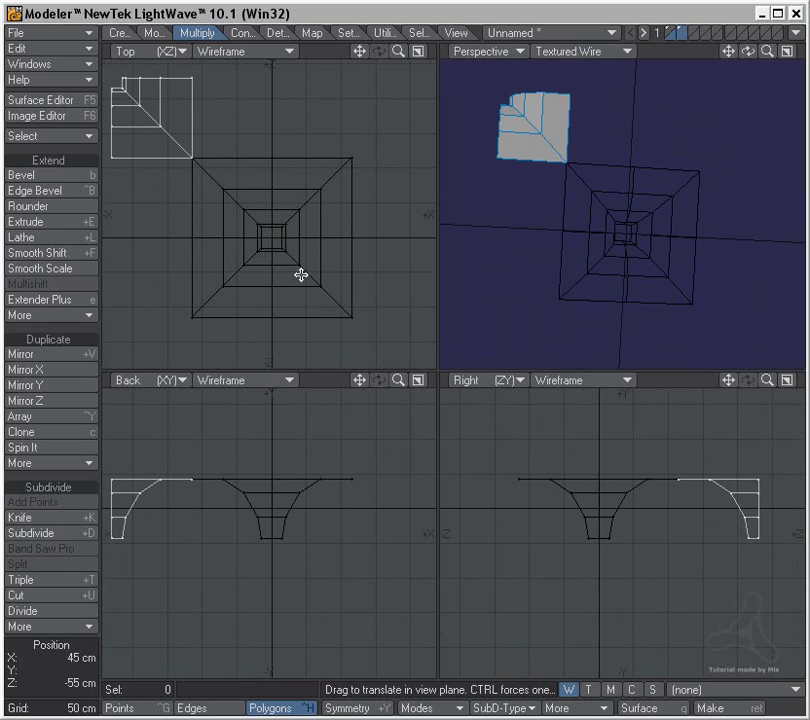
{"action": "key", "text": "shift+v"}
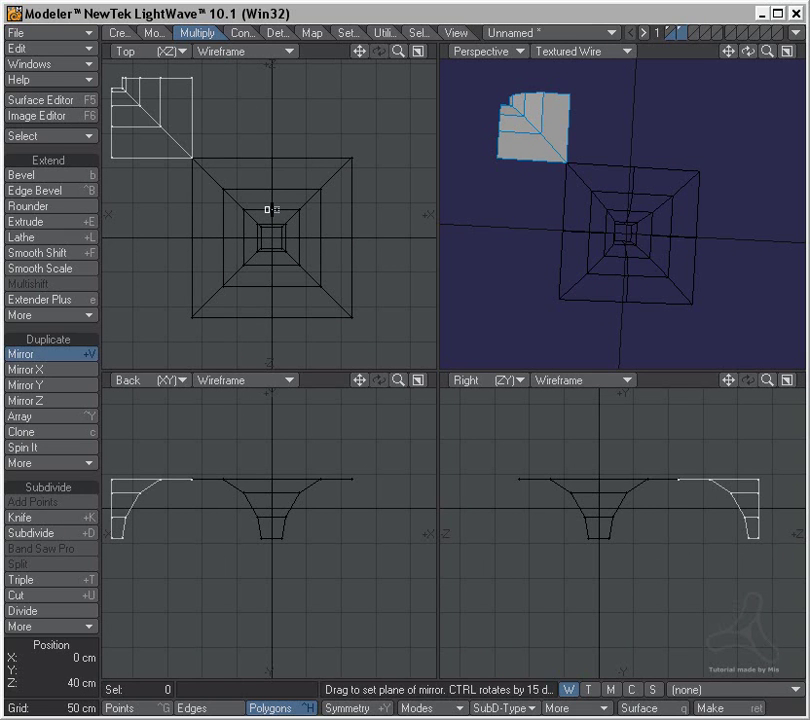
{"action": "left_click_drag", "start_coordinate": [269, 209], "coordinate": [298, 238]}
{"action": "key", "text": "space"}
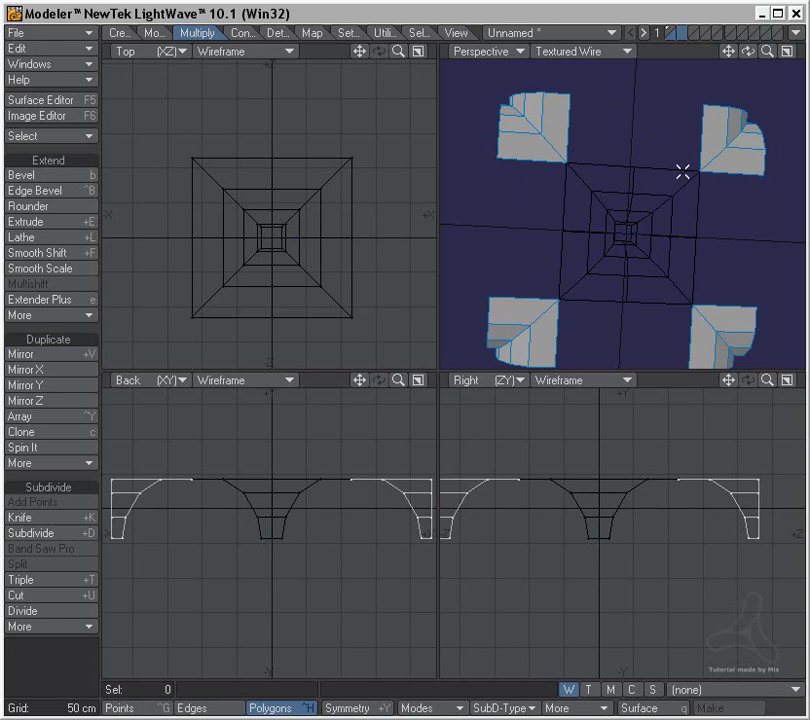
Cut the four corner pieces from layer 2 and paste them into the center funnel's layer
{"action": "key", "text": "Delete"}
{"action": "left_click", "coordinate": [671, 30]}
{"action": "key", "text": "ctrl+v"}
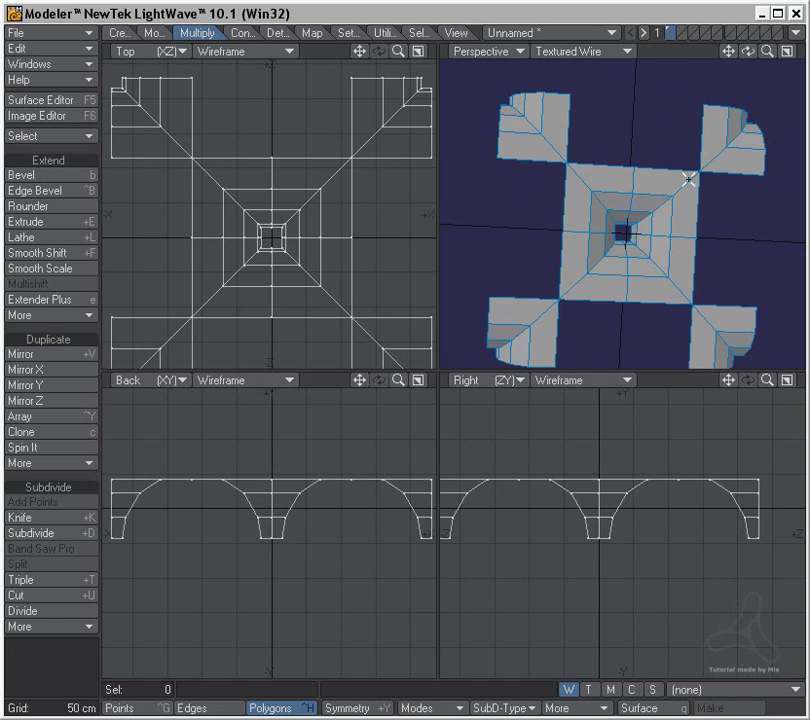
{"action": "left_click_drag", "start_coordinate": [656, 193], "coordinate": [615, 195], "text": "alt"}
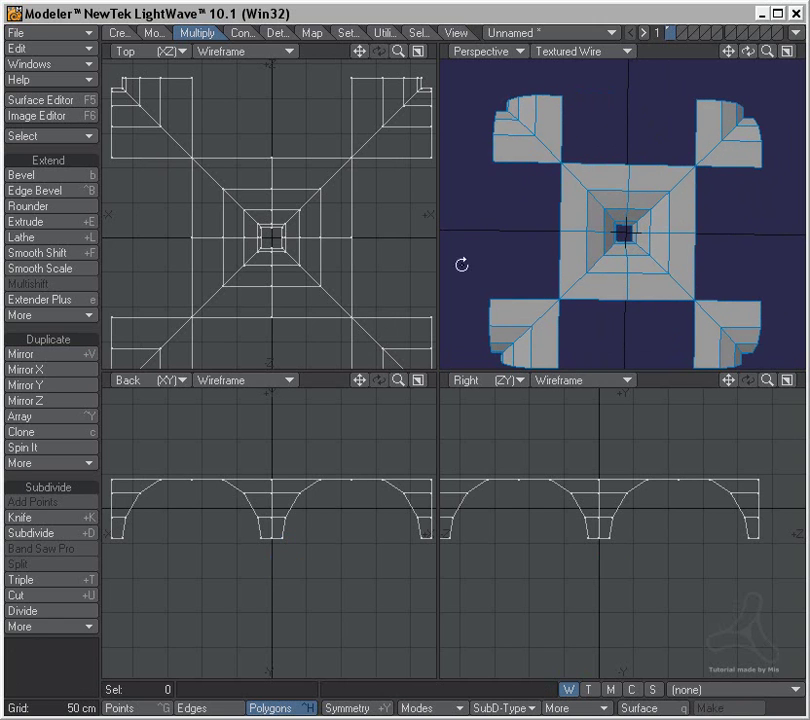
Extend the center square's two +X side edges outward in X to the outer border of the corner pieces
{"action": "key", "text": "space"}
{"action": "key", "text": "space"}
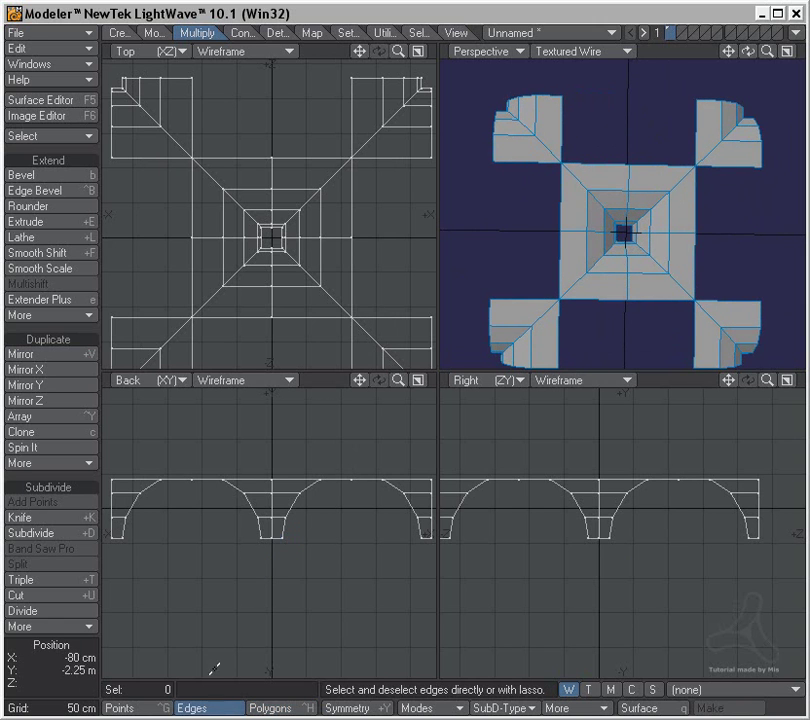
{"action": "left_click", "coordinate": [355, 230]}
{"action": "left_click", "coordinate": [354, 322]}
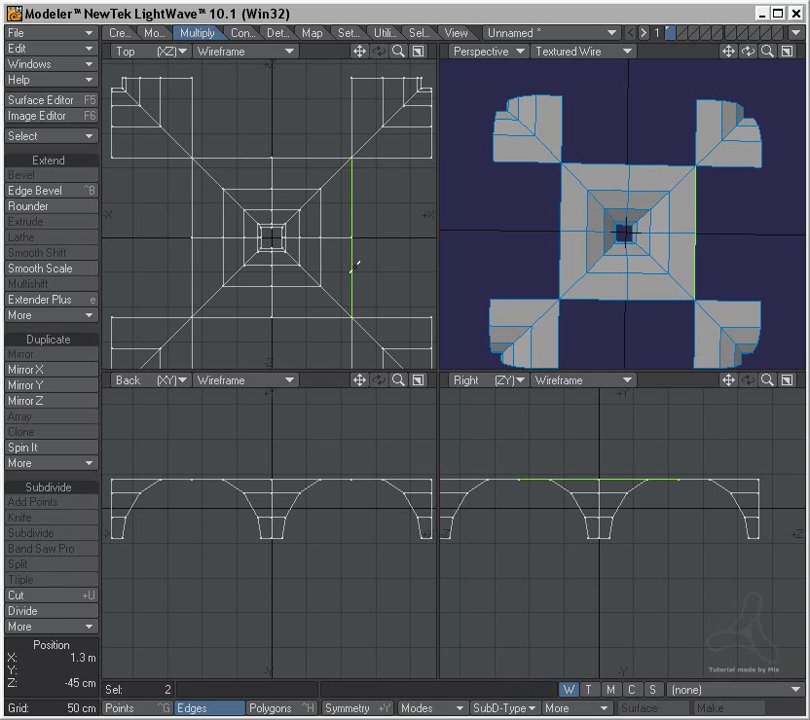
{"action": "key", "text": "shift+a"}
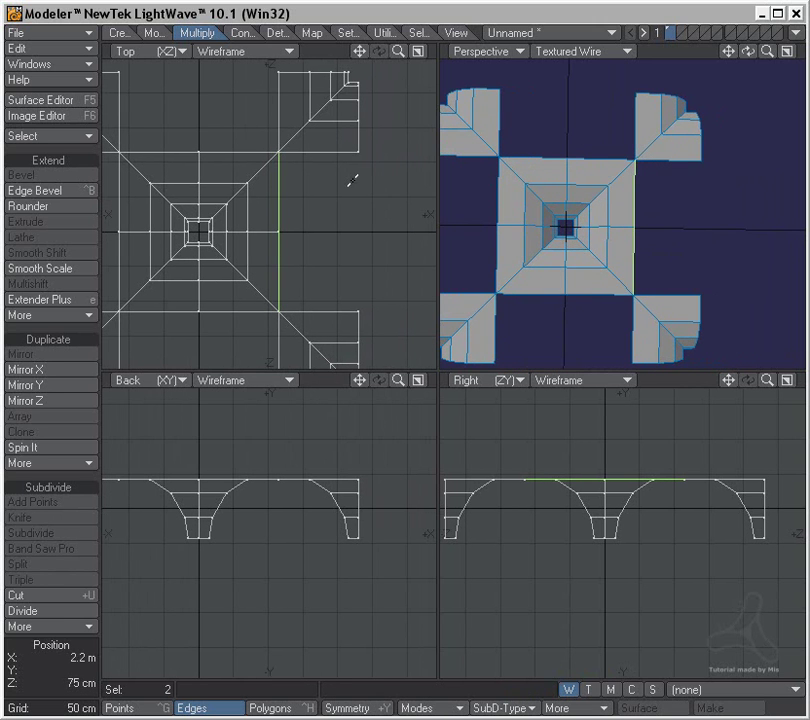
{"action": "key", "text": "t"}
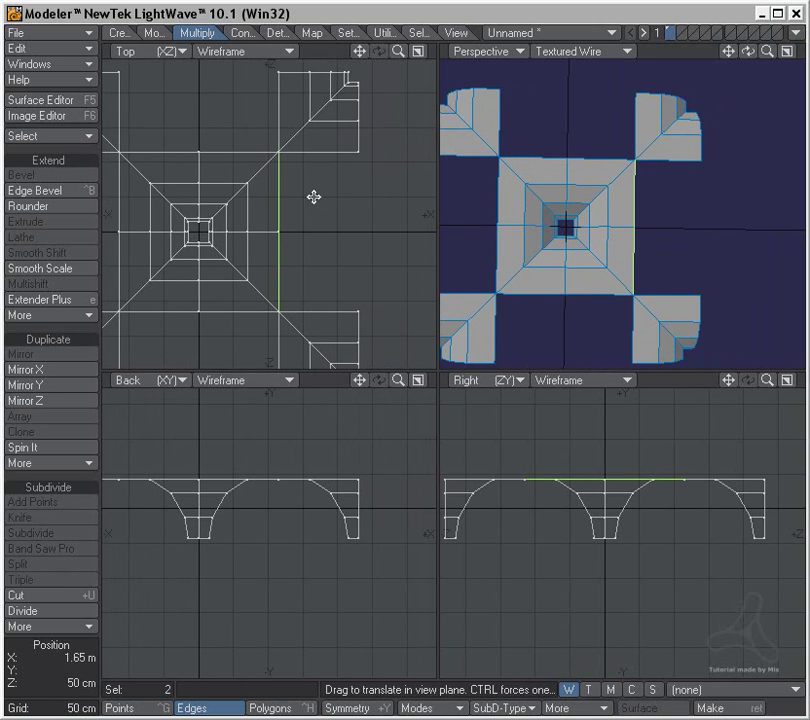
{"action": "left_click_drag", "start_coordinate": [305, 195], "coordinate": [386, 195]}
{"action": "key", "text": "slash"}
Extend the center square's two +Z side edges outward in Z to the outer border of the corner pieces
{"action": "mouse_move", "coordinate": [218, 175]}
{"action": "left_mouse_down", "text": "alt"}
{"action": "mouse_move", "coordinate": [253, 185]}
{"action": "mouse_move", "coordinate": [256, 161]}
{"action": "mouse_move", "coordinate": [220, 162]}
{"action": "left_mouse_up", "text": "alt"}
{"action": "key", "text": "t"}
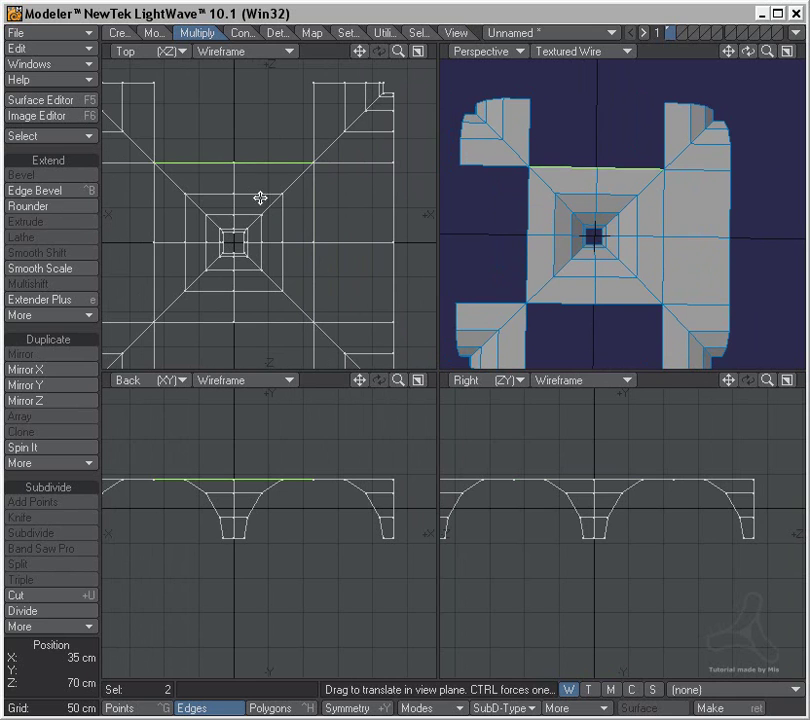
{"action": "left_click_drag", "start_coordinate": [268, 212], "coordinate": [268, 140]}
{"action": "left_click_drag", "start_coordinate": [262, 188], "coordinate": [262, 181]}
{"action": "key", "text": "space"}
{"action": "left_click_drag", "start_coordinate": [260, 85], "coordinate": [218, 80]}
{"action": "key", "text": "slash"}
Extend the center square's two -X side edges outward in X to the outer border of the corner pieces
{"action": "key", "text": "a"}
{"action": "left_click", "coordinate": [212, 213]}
{"action": "left_click_drag", "start_coordinate": [212, 213], "coordinate": [212, 265]}
{"action": "key", "text": "e"}
{"action": "key", "text": "t"}
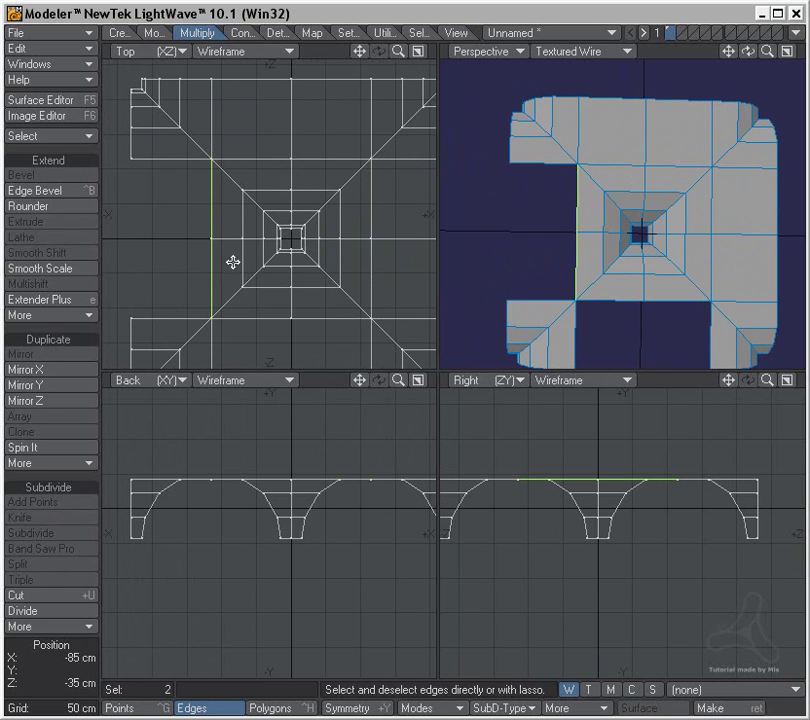
{"action": "left_click_drag", "start_coordinate": [308, 257], "coordinate": [227, 257]}
{"action": "key", "text": "space"}
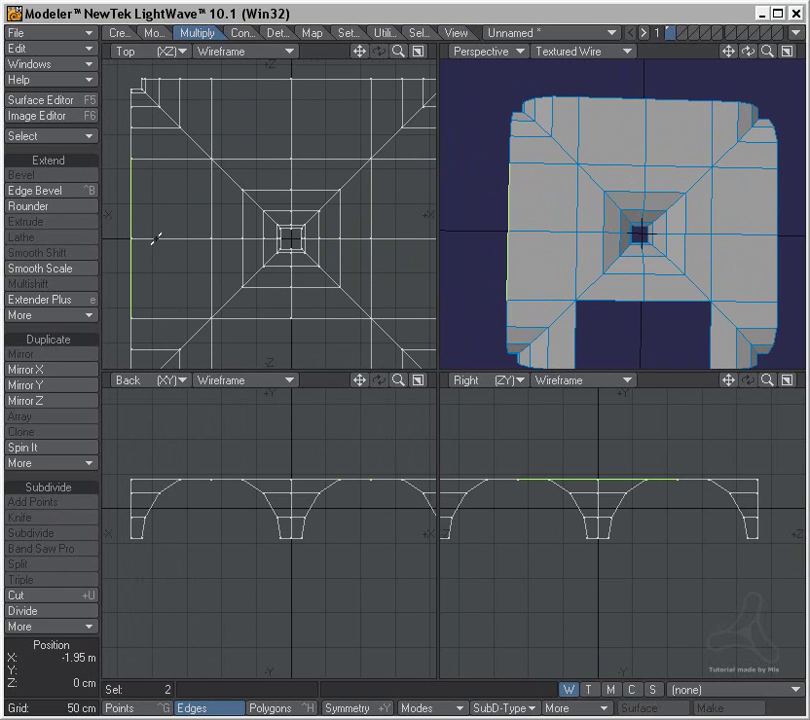
Extend the center square's two -Z side edges outward in Z to the outer border of the corner pieces
{"action": "mouse_move", "coordinate": [142, 233]}
{"action": "left_mouse_down"}
{"action": "mouse_move", "coordinate": [121, 244]}
{"action": "mouse_move", "coordinate": [142, 254]}
{"action": "left_mouse_up"}
{"action": "left_click_drag", "start_coordinate": [297, 306], "coordinate": [293, 296], "text": "alt"}
{"action": "left_click", "coordinate": [293, 265]}
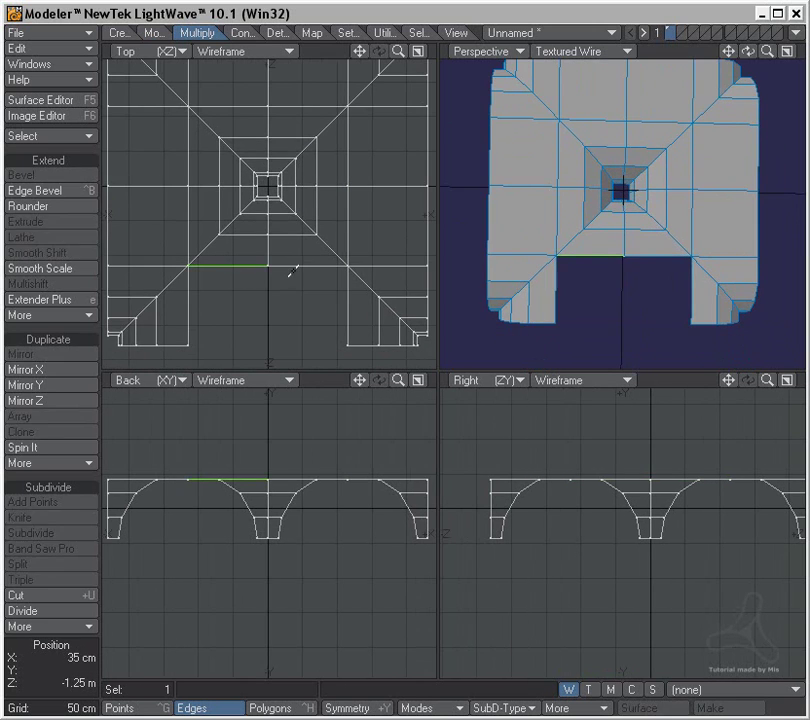
{"action": "key", "text": "t"}
{"action": "left_click_drag", "start_coordinate": [295, 271], "coordinate": [289, 343]}
{"action": "key", "text": "space"}
{"action": "left_click_drag", "start_coordinate": [443, 318], "coordinate": [651, 214], "text": "alt"}
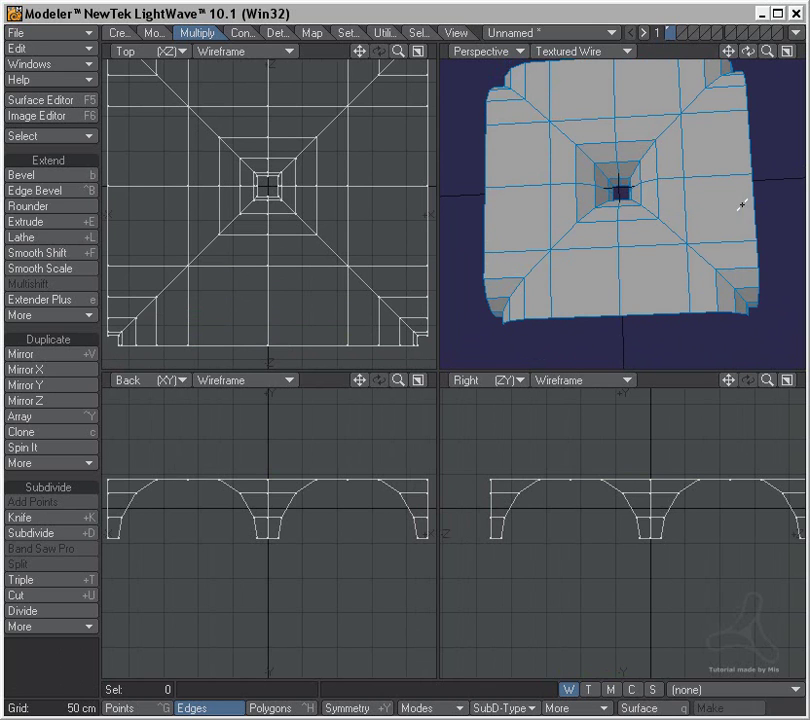
Merge the mesh's coincident points using the Automatic range
{"action": "left_click_drag", "start_coordinate": [613, 175], "coordinate": [615, 227], "text": "alt"}
{"action": "key", "text": "m"}
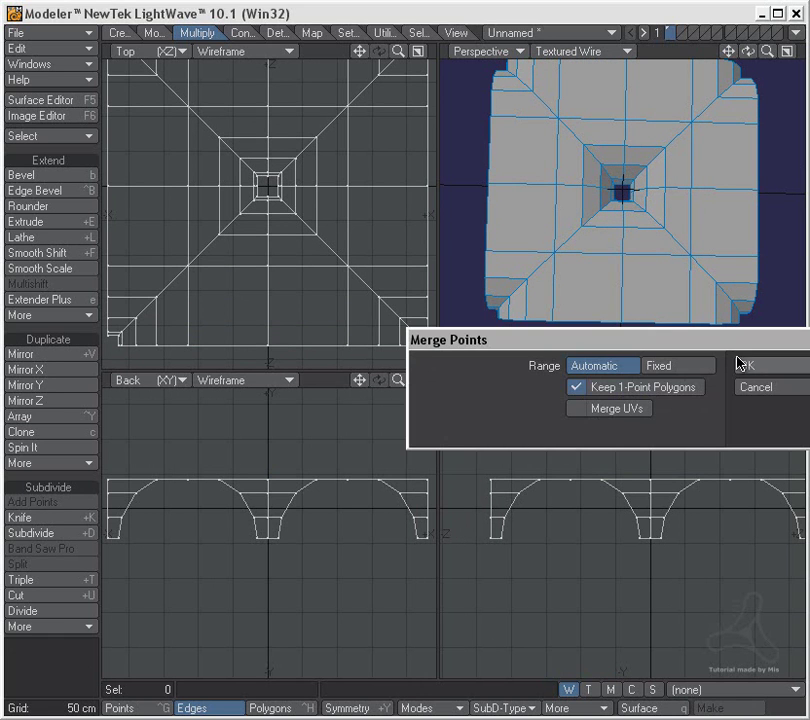
{"action": "left_click", "coordinate": [750, 368]}
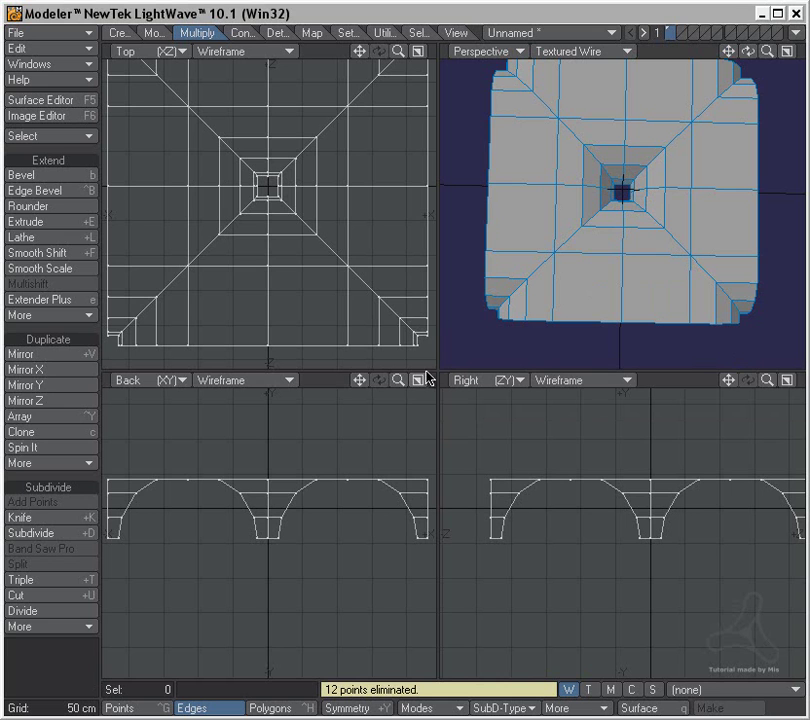
Select the corner points of the center funnel's two lowest square rings
{"action": "left_click_drag", "start_coordinate": [262, 180], "coordinate": [342, 190], "text": "ctrl+alt"}
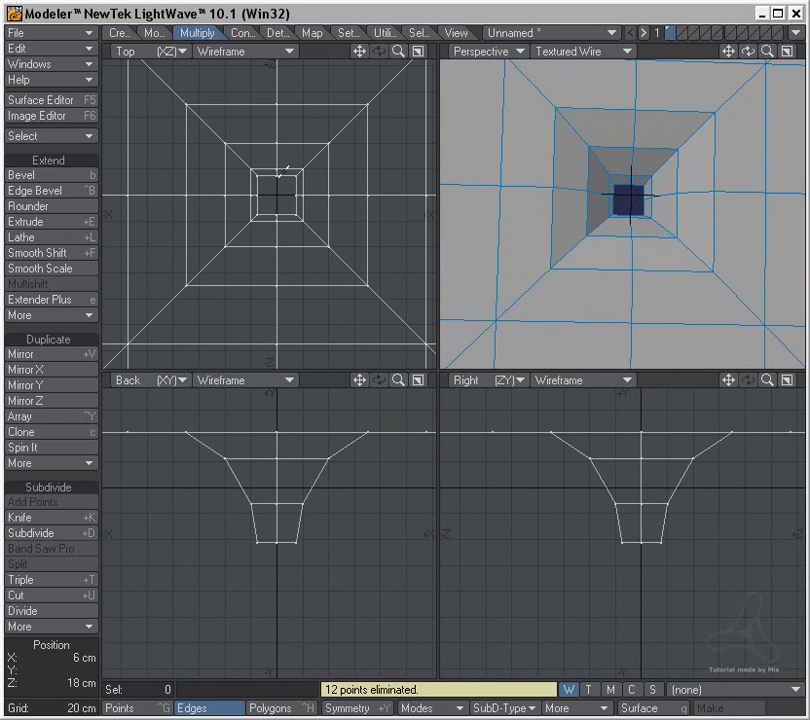
{"action": "key", "text": "space"}
{"action": "key", "text": "space"}
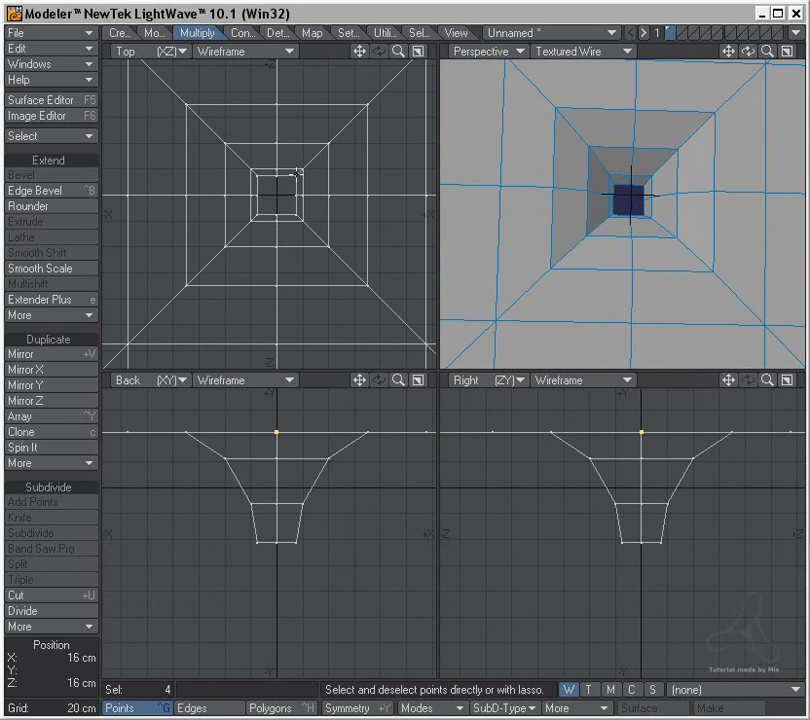
{"action": "left_click", "coordinate": [295, 176]}
{"action": "left_click", "coordinate": [259, 178]}
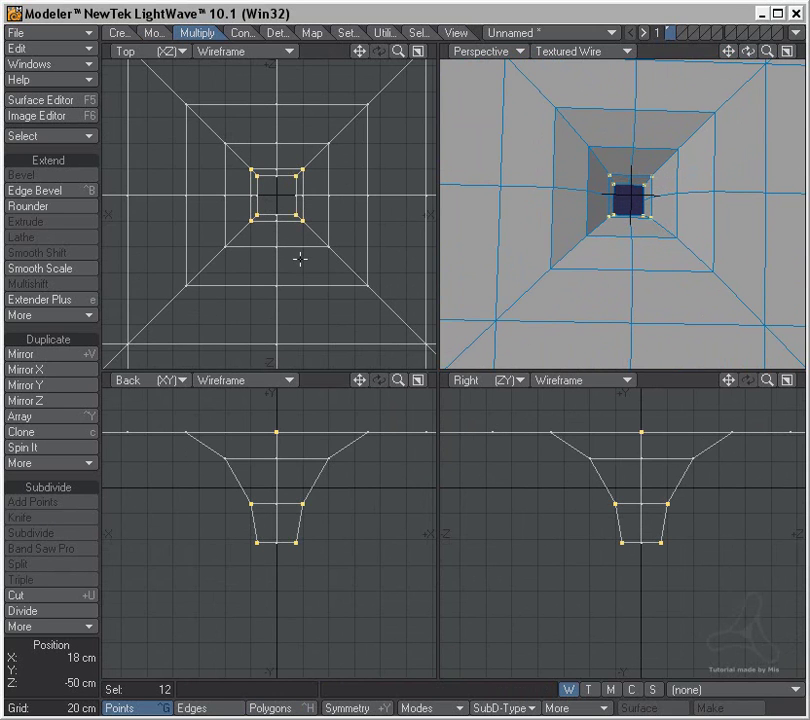
Try to scale the selected points inward to 73% around the funnel's center, and undo the scaling
{"action": "key", "text": "h"}
{"action": "mouse_move", "coordinate": [278, 194]}
{"action": "left_mouse_down", "text": "ctrl+alt"}
{"action": "mouse_move", "coordinate": [295, 203]}
{"action": "mouse_move", "coordinate": [273, 214]}
{"action": "mouse_move", "coordinate": [264, 198]}
{"action": "left_mouse_up", "text": "ctrl+alt"}
{"action": "key", "text": "ctrl+z"}
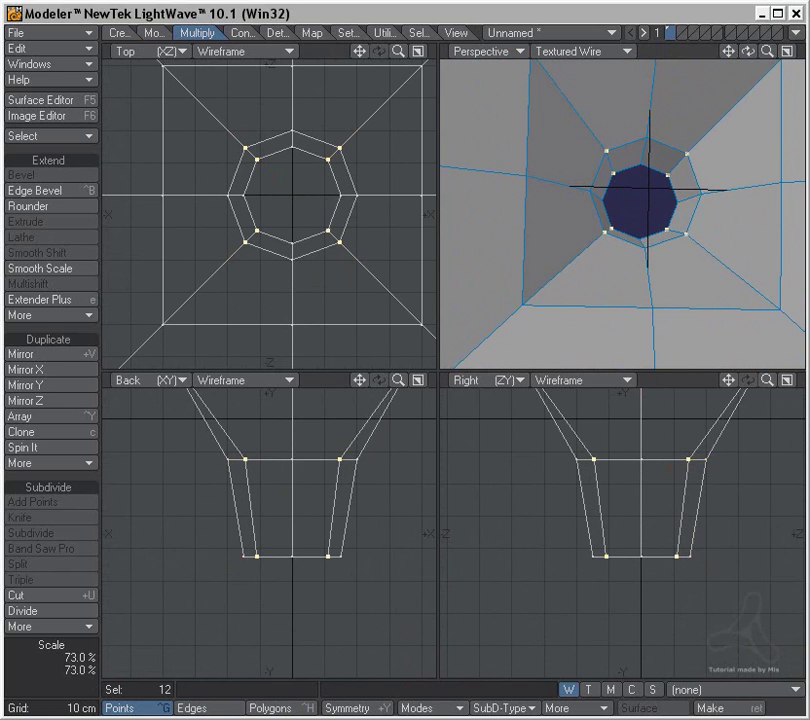
{"action": "left_click", "coordinate": [88, 673]}
{"action": "key", "text": "a"}
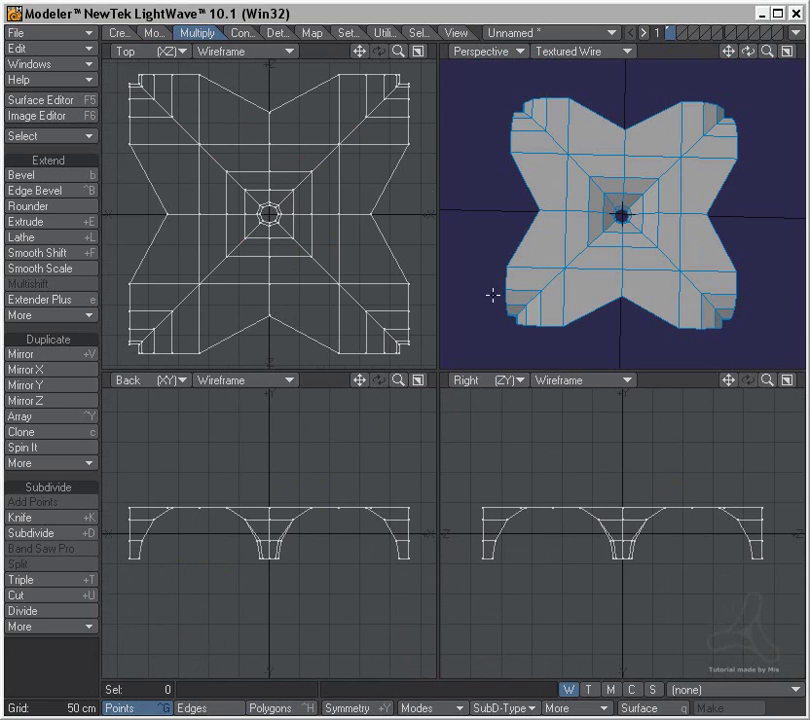
{"action": "key", "text": "u"}
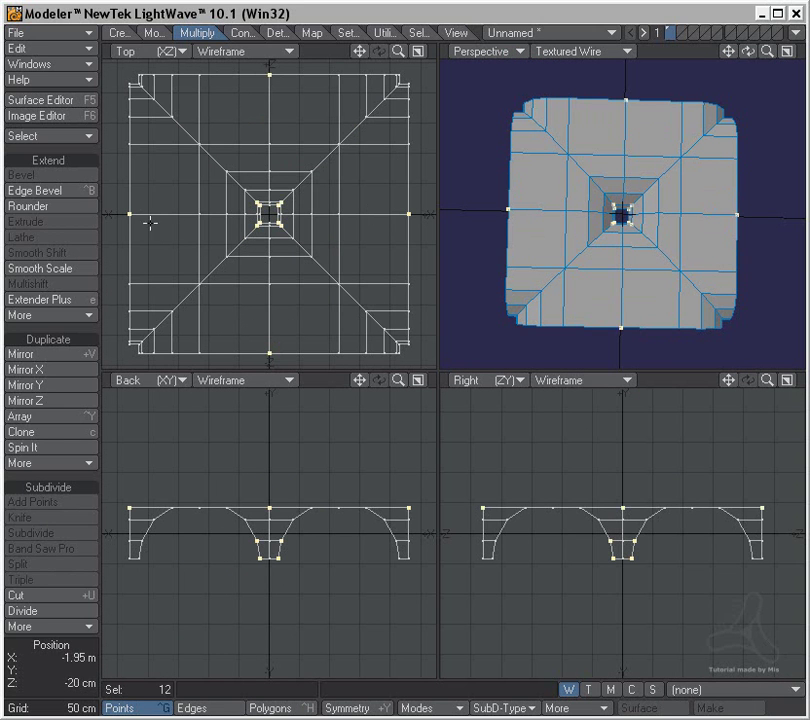
Deselect the midpoints on the outer border and scale the funnel rings' corner points inward until both rings are roughly octagonal
{"action": "left_click", "coordinate": [137, 208]}
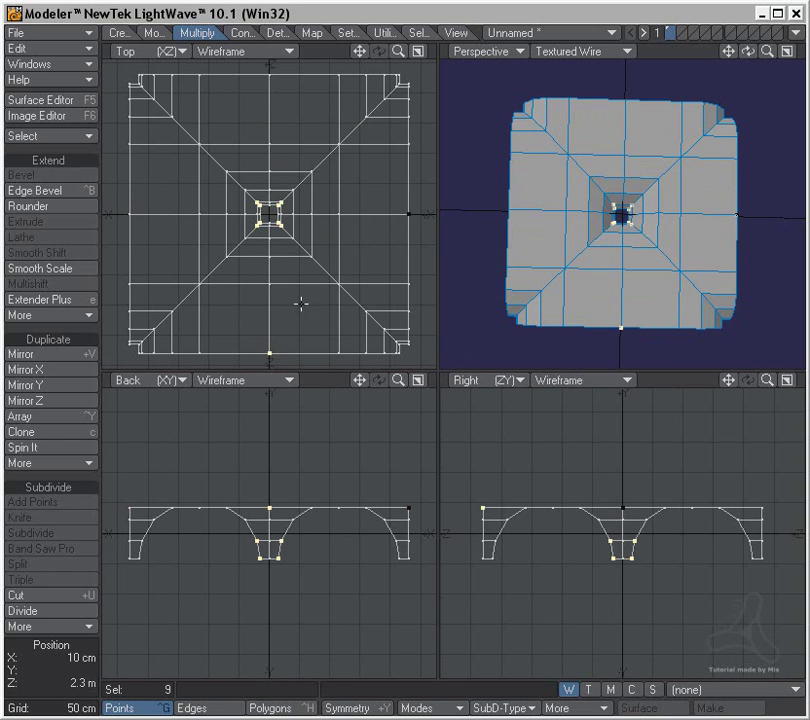
{"action": "key", "text": "shift+a"}
{"action": "key", "text": "h"}
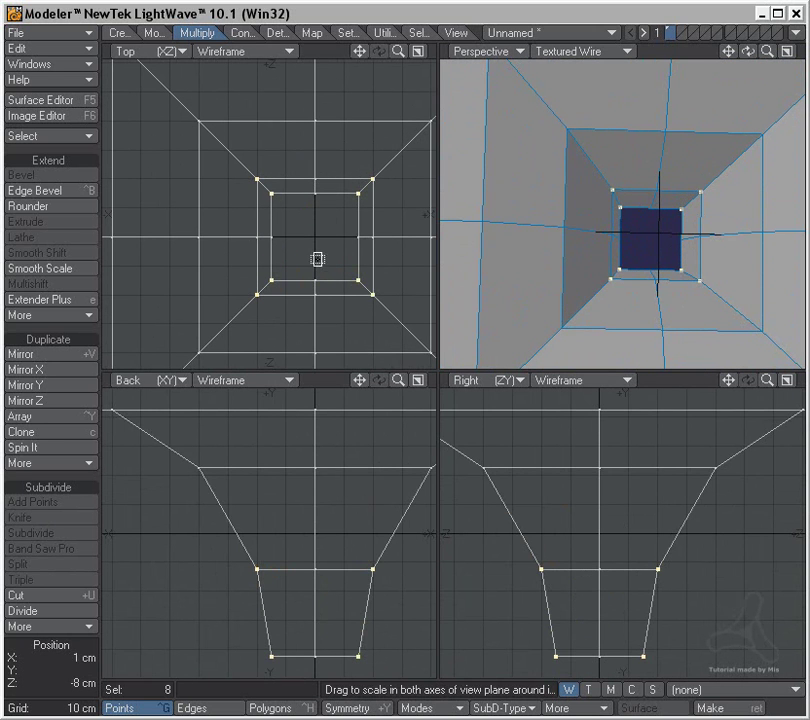
{"action": "left_click_drag", "start_coordinate": [315, 237], "coordinate": [283, 237]}
{"action": "key", "text": "space"}
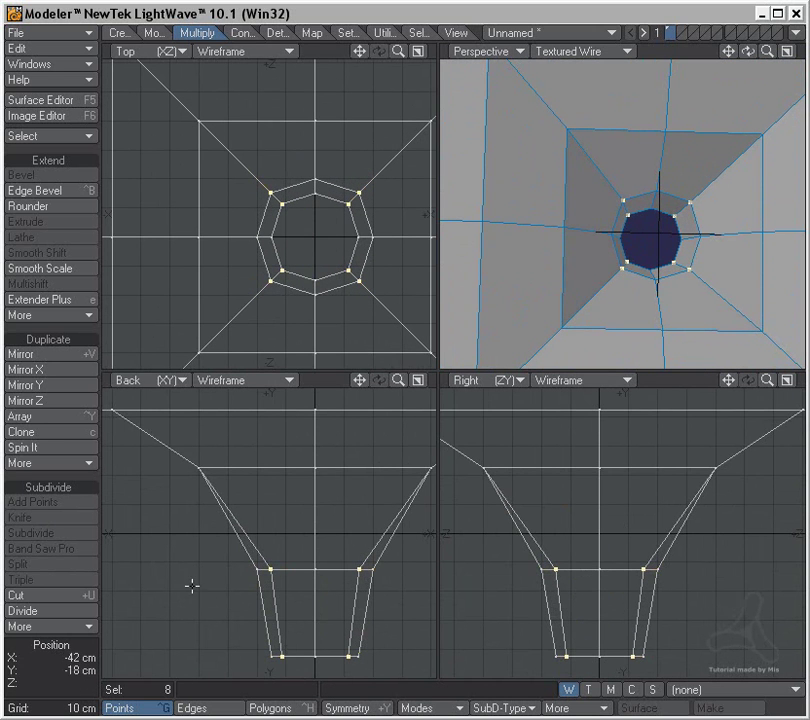
{"action": "left_click", "coordinate": [54, 664]}
{"action": "key", "text": "a"}
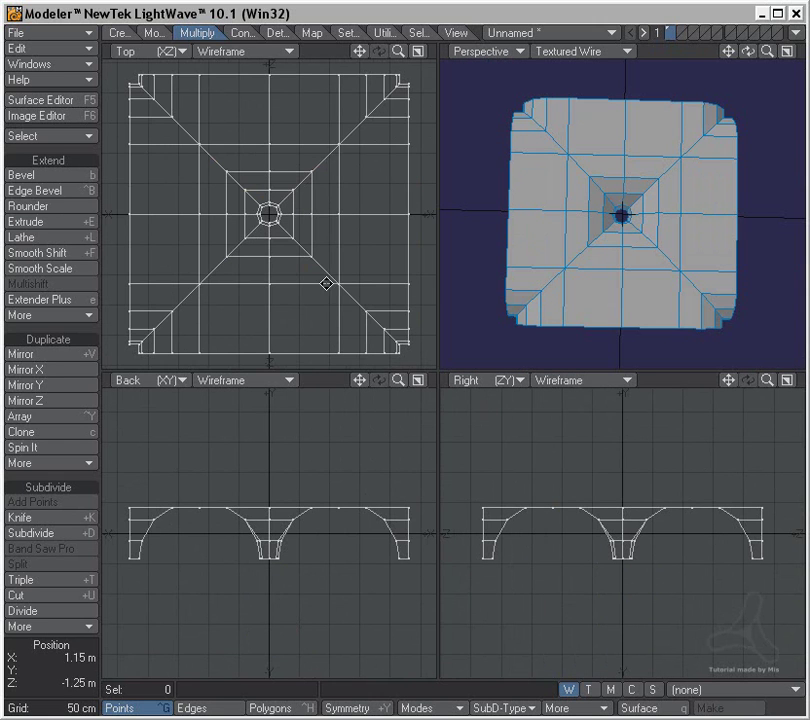
Copy the eight polygons of the center funnel's -X/+Z quarter into layer 2
{"action": "key", "text": "g"}
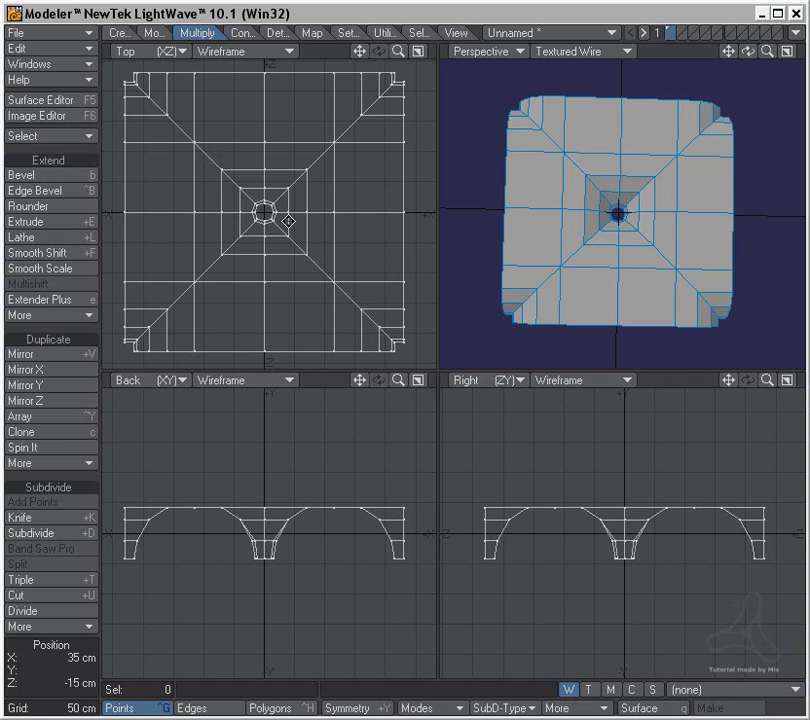
{"action": "left_click_drag", "start_coordinate": [230, 121], "coordinate": [246, 138], "text": "alt"}
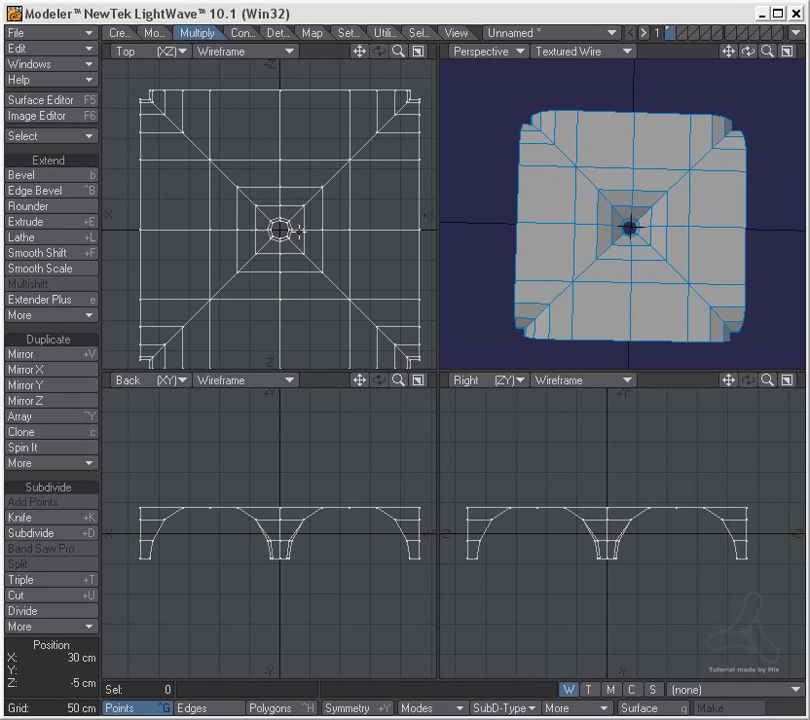
{"action": "mouse_move", "coordinate": [250, 206]}
{"action": "left_mouse_down", "text": "ctrl+alt"}
{"action": "mouse_move", "coordinate": [304, 228]}
{"action": "mouse_move", "coordinate": [281, 217]}
{"action": "mouse_move", "coordinate": [242, 159]}
{"action": "mouse_move", "coordinate": [233, 203]}
{"action": "mouse_move", "coordinate": [284, 232]}
{"action": "left_mouse_up", "text": "ctrl+alt"}
{"action": "key", "text": "space"}
{"action": "key", "text": "space"}
{"action": "key", "text": "a"}
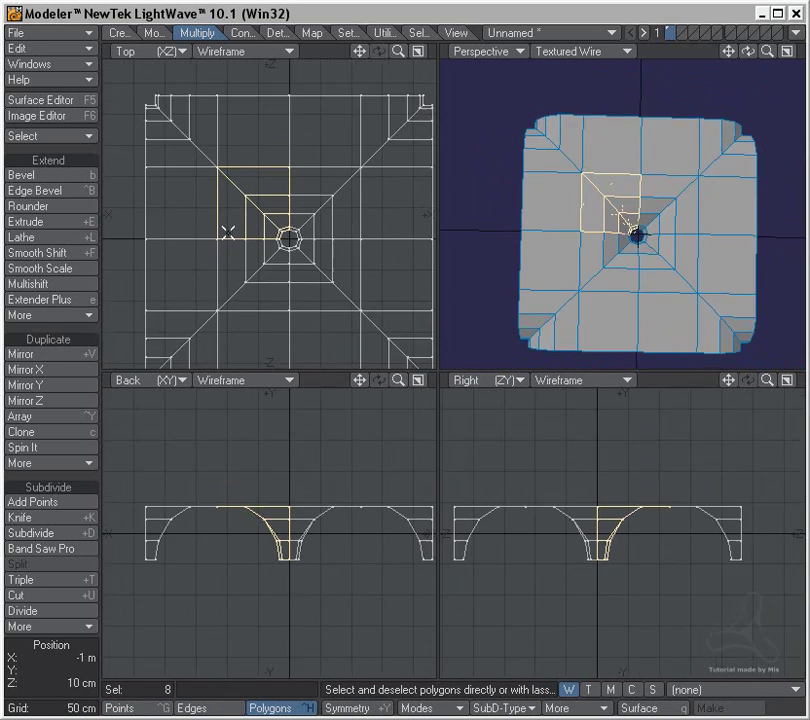
{"action": "left_click", "coordinate": [677, 34]}
{"action": "key", "text": "ctrl+v"}
With layer 1 in the background, rotate the copied quarter 180° about its outer corner at X -1.15 m, Z 1.15 m
{"action": "left_click", "coordinate": [672, 38]}
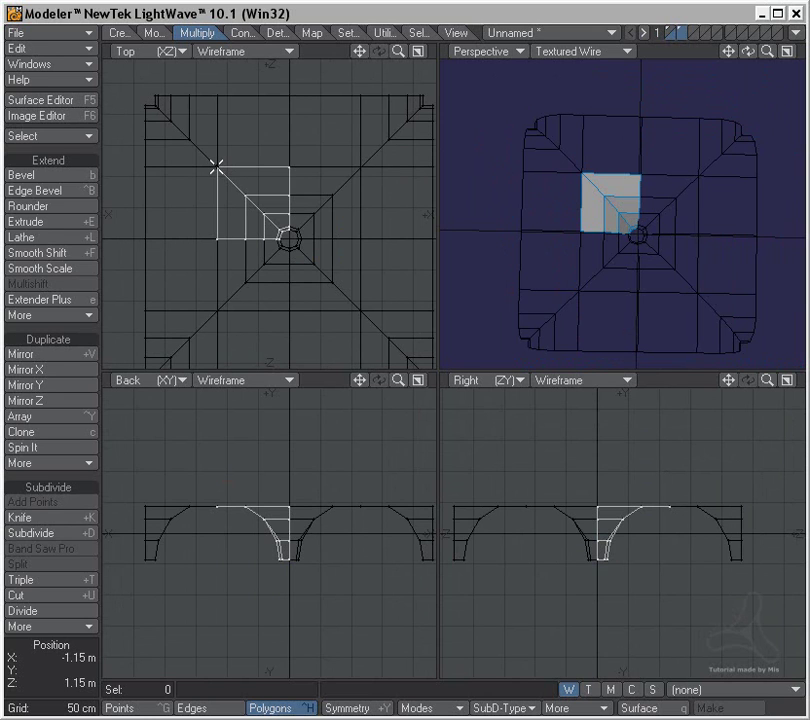
{"action": "key", "text": "r"}
{"action": "key", "text": "r"}
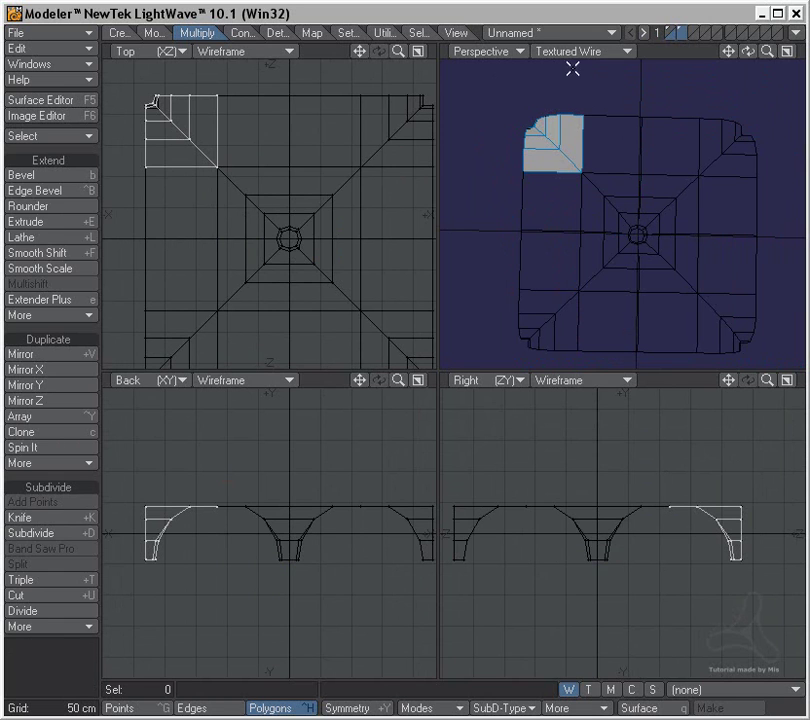
Delete the eight polygons of the old -X/+Z corner piece in layer 1
{"action": "left_click", "coordinate": [677, 33]}
{"action": "key", "text": "space"}
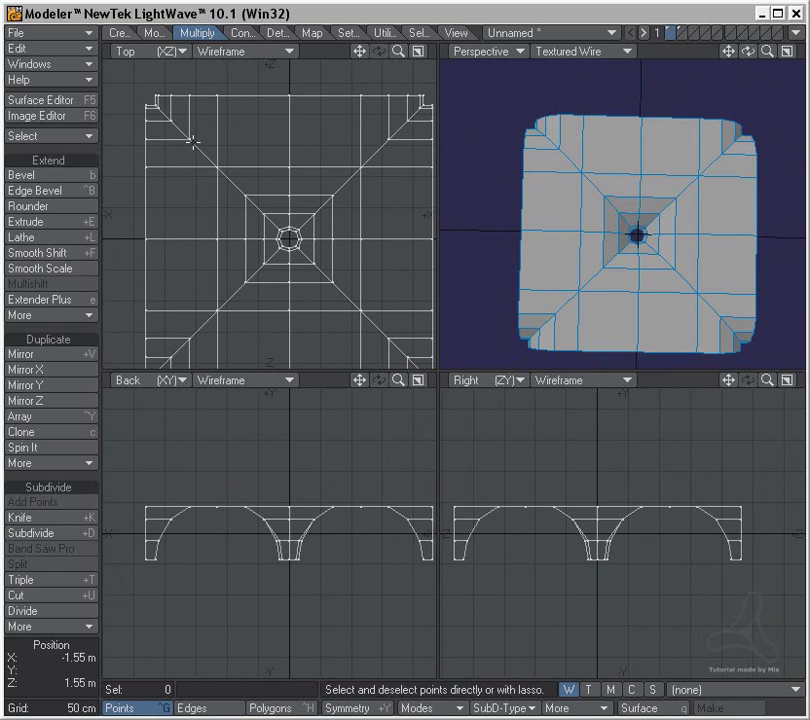
{"action": "key", "text": "space"}
{"action": "key", "text": "space"}
{"action": "mouse_move", "coordinate": [200, 143]}
{"action": "left_mouse_down"}
{"action": "mouse_move", "coordinate": [199, 85]}
{"action": "mouse_move", "coordinate": [145, 108]}
{"action": "left_mouse_up"}
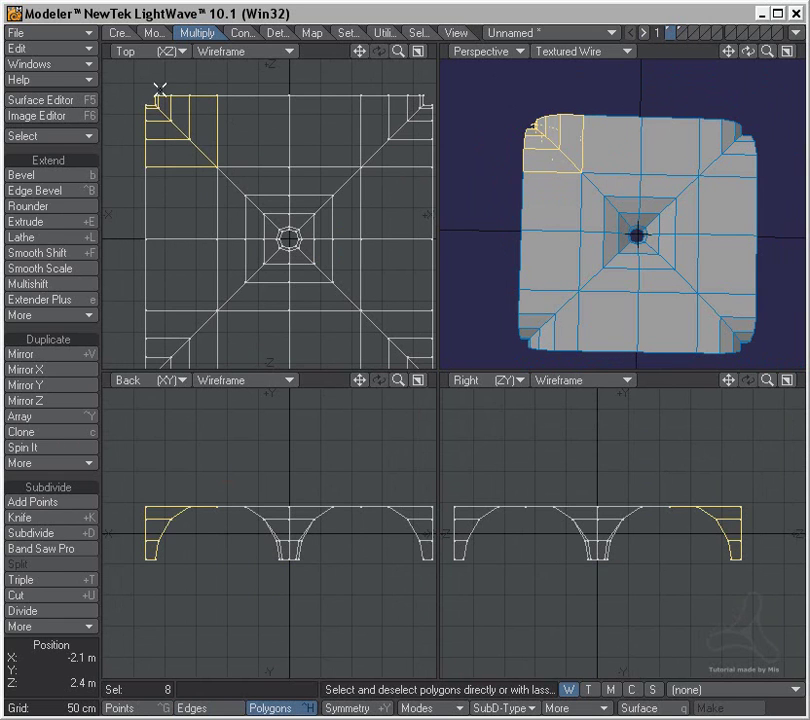
{"action": "key", "text": "Delete"}
Cut the rotated corner piece from layer 2, paste it into layer 1 and merge the coincident points
{"action": "left_click", "coordinate": [683, 33]}
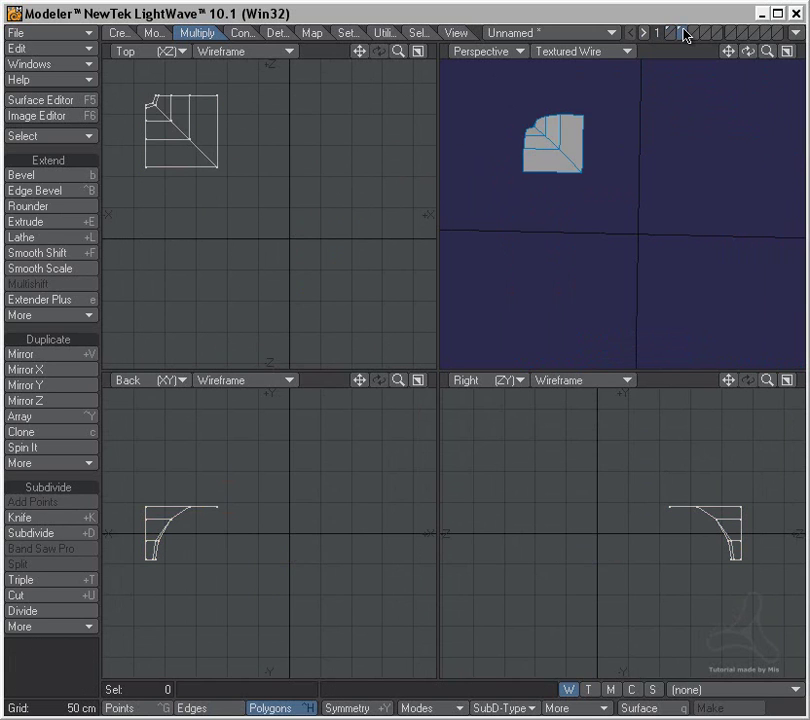
{"action": "key", "text": "ctrl+x"}
{"action": "left_click", "coordinate": [669, 33]}
{"action": "key", "text": "ctrl+v"}
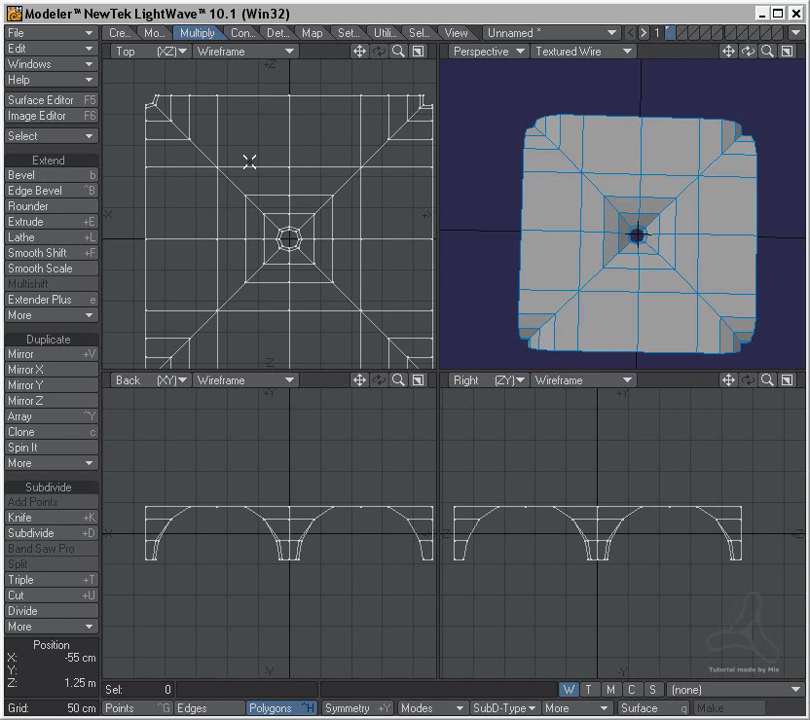
{"action": "key", "text": "m"}
{"action": "left_click", "coordinate": [745, 366]}
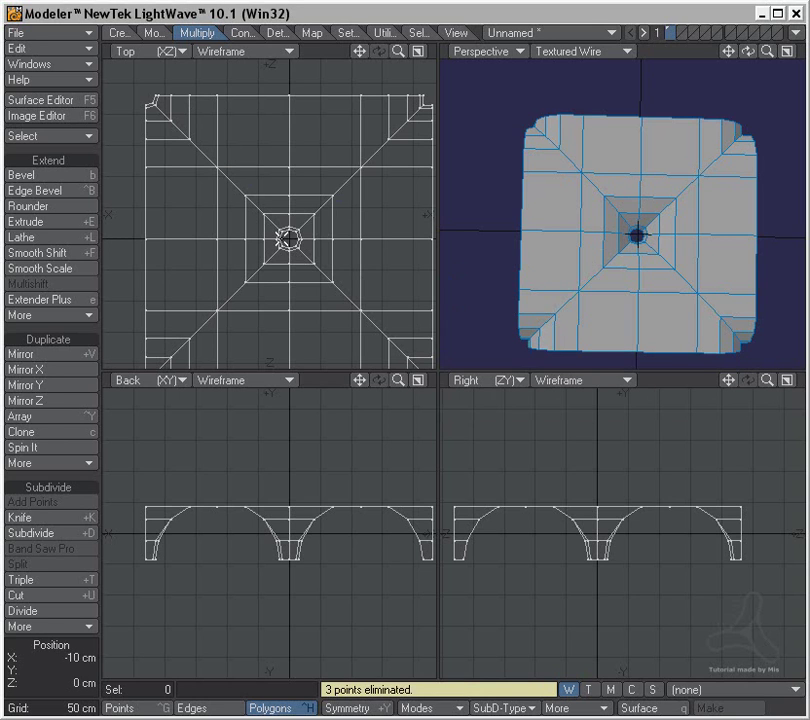
Delete all polygons outside the mesh's -X/+Z quarter, including the small leftover polygon beside the funnel
{"action": "left_click_drag", "start_coordinate": [302, 280], "coordinate": [285, 212], "text": "ctrl+alt"}
{"action": "right_click_drag", "start_coordinate": [246, 199], "coordinate": [137, 220]}
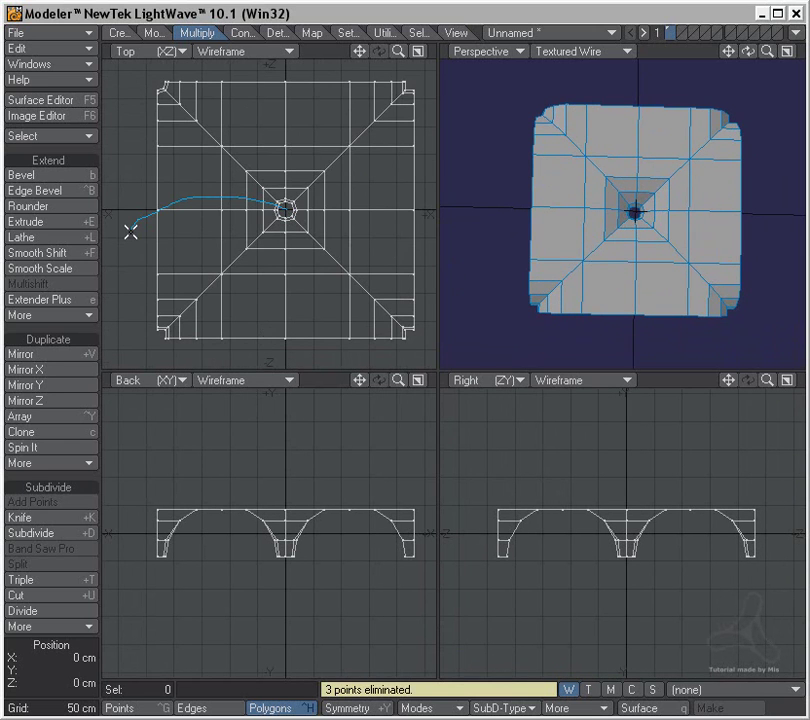
{"action": "right_click_drag", "start_coordinate": [456, 214], "coordinate": [373, 202]}
{"action": "mouse_move", "coordinate": [235, 209]}
{"action": "right_mouse_down"}
{"action": "mouse_move", "coordinate": [173, 199]}
{"action": "mouse_move", "coordinate": [248, 298]}
{"action": "mouse_move", "coordinate": [318, 195]}
{"action": "mouse_move", "coordinate": [275, 127]}
{"action": "mouse_move", "coordinate": [286, 62]}
{"action": "right_mouse_up"}
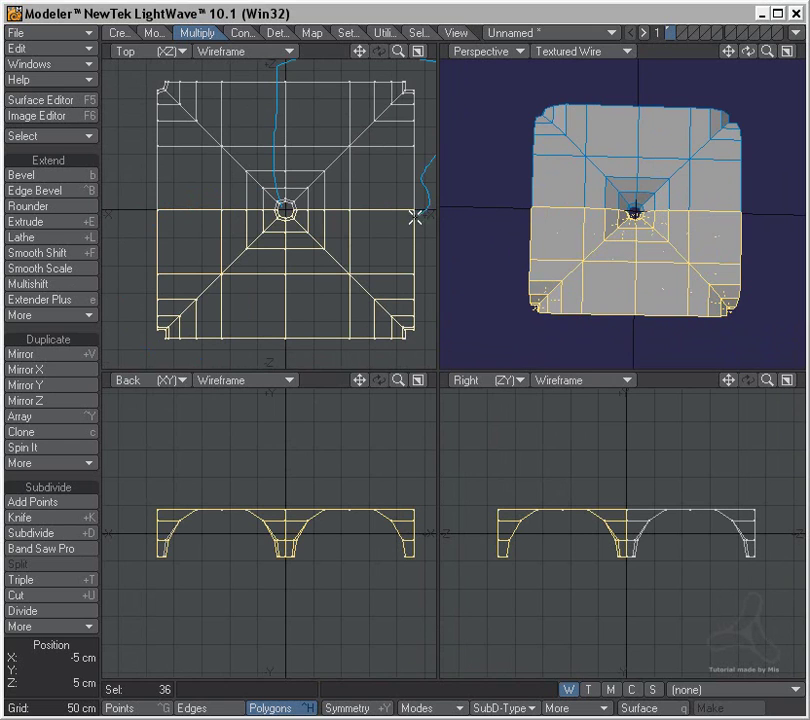
{"action": "mouse_move", "coordinate": [400, 218]}
{"action": "right_mouse_down"}
{"action": "mouse_move", "coordinate": [296, 206]}
{"action": "mouse_move", "coordinate": [300, 216]}
{"action": "right_mouse_up"}
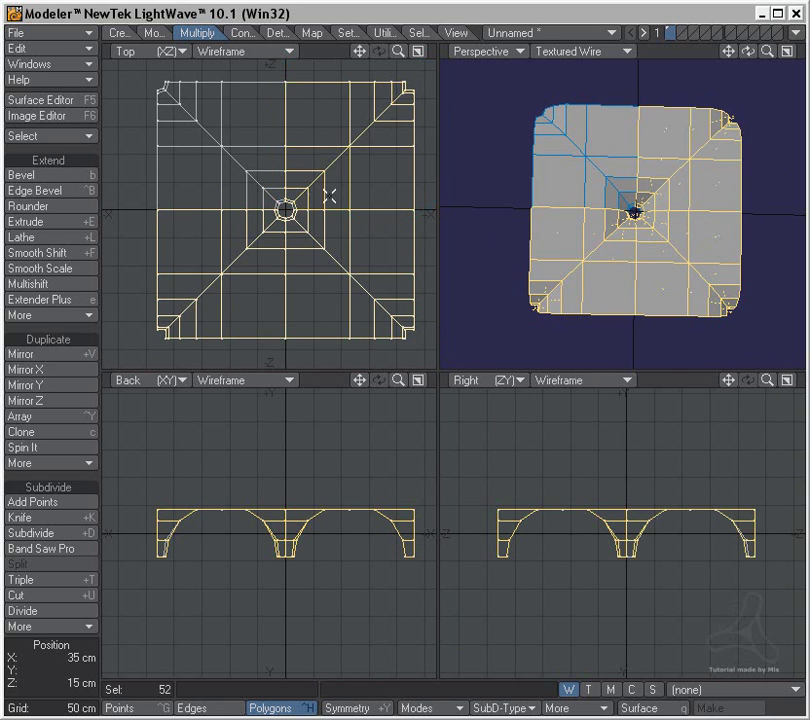
{"action": "key", "text": "Delete"}
{"action": "left_click", "coordinate": [295, 206]}
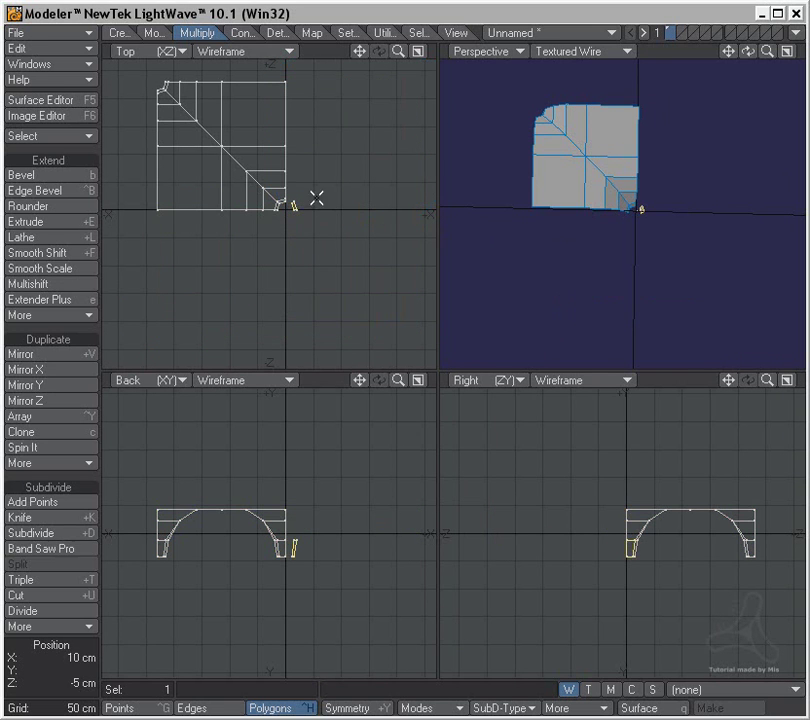
{"action": "key", "text": "Delete"}
Raise the center point of the remaining quarter in Y to form a peak above the flat surface
{"action": "left_click_drag", "start_coordinate": [193, 90], "coordinate": [279, 130], "text": "ctrl+alt"}
{"action": "left_click_drag", "start_coordinate": [277, 228], "coordinate": [282, 244], "text": "alt"}
{"action": "left_click_drag", "start_coordinate": [629, 248], "coordinate": [690, 252], "text": "ctrl+alt"}
{"action": "left_click_drag", "start_coordinate": [686, 246], "coordinate": [562, 262], "text": "alt"}
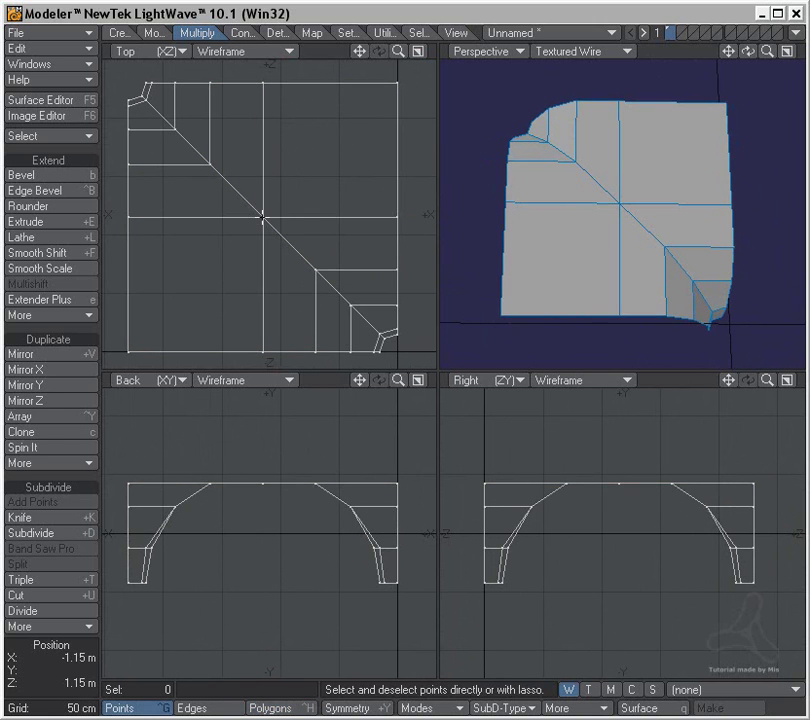
{"action": "key", "text": "ctrl+g"}
{"action": "left_click", "coordinate": [263, 217]}
{"action": "left_click_drag", "start_coordinate": [275, 483], "coordinate": [275, 460]}
{"action": "left_click_drag", "start_coordinate": [622, 268], "coordinate": [606, 257], "text": "alt"}
{"action": "left_click", "coordinate": [664, 186]}
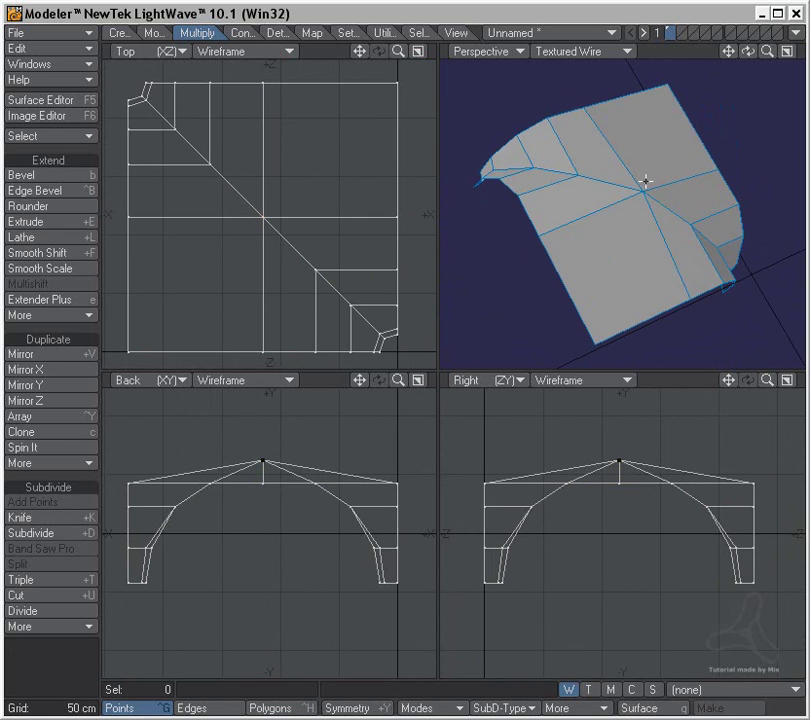
Try Edge Bevel on the quarter's diagonal edges, running from one funnel across the center peak to the opposite funnel
{"action": "left_click_drag", "start_coordinate": [664, 186], "coordinate": [710, 294], "text": "alt"}
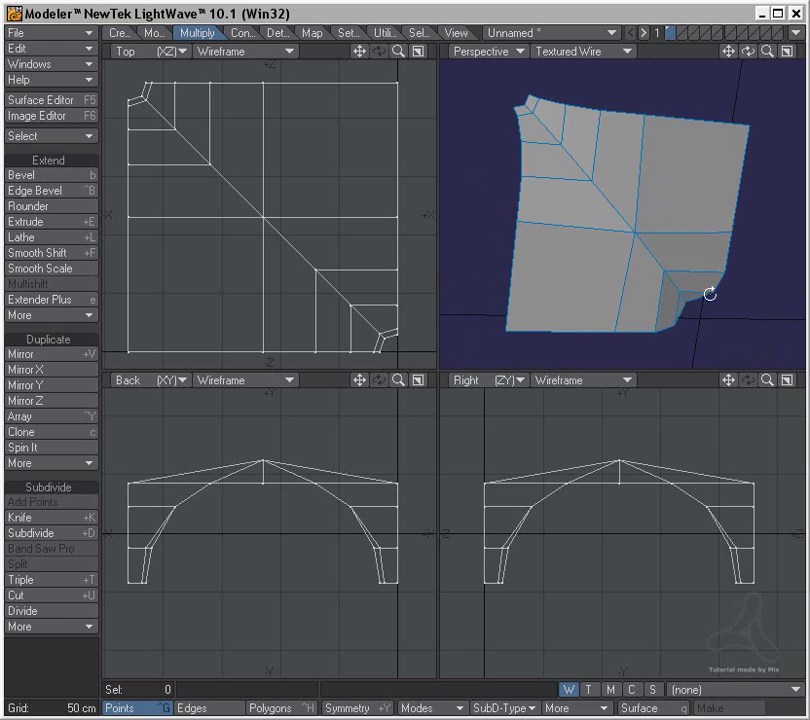
{"action": "key", "text": "space"}
{"action": "left_click", "coordinate": [530, 110]}
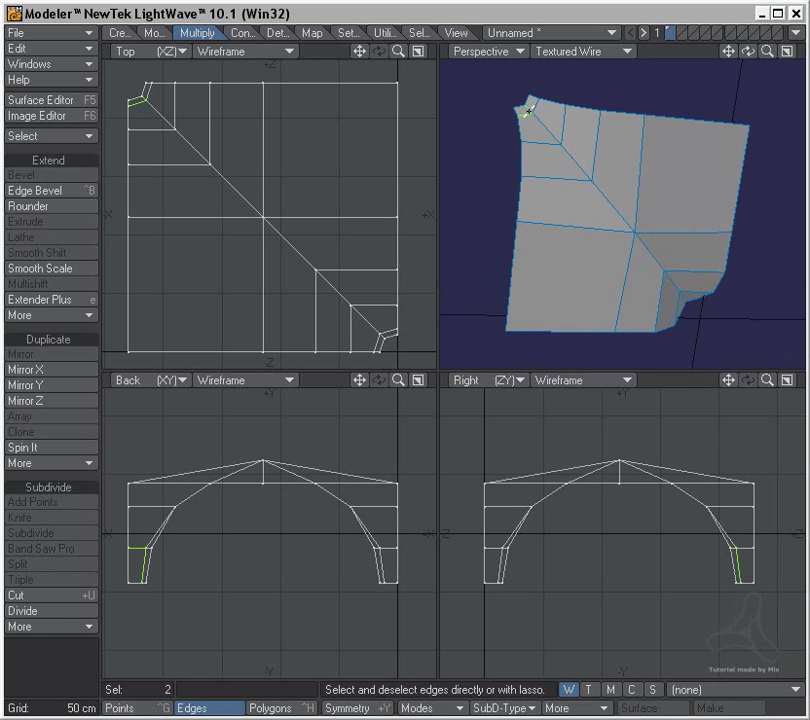
{"action": "left_click", "coordinate": [528, 113]}
{"action": "left_click", "coordinate": [540, 124]}
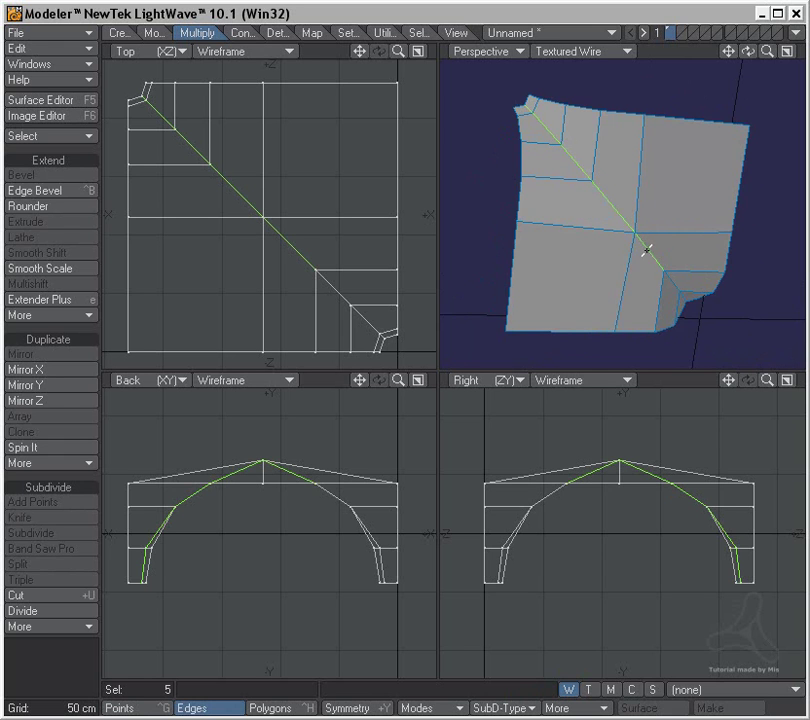
{"action": "left_click_drag", "start_coordinate": [651, 255], "coordinate": [602, 204], "text": "alt"}
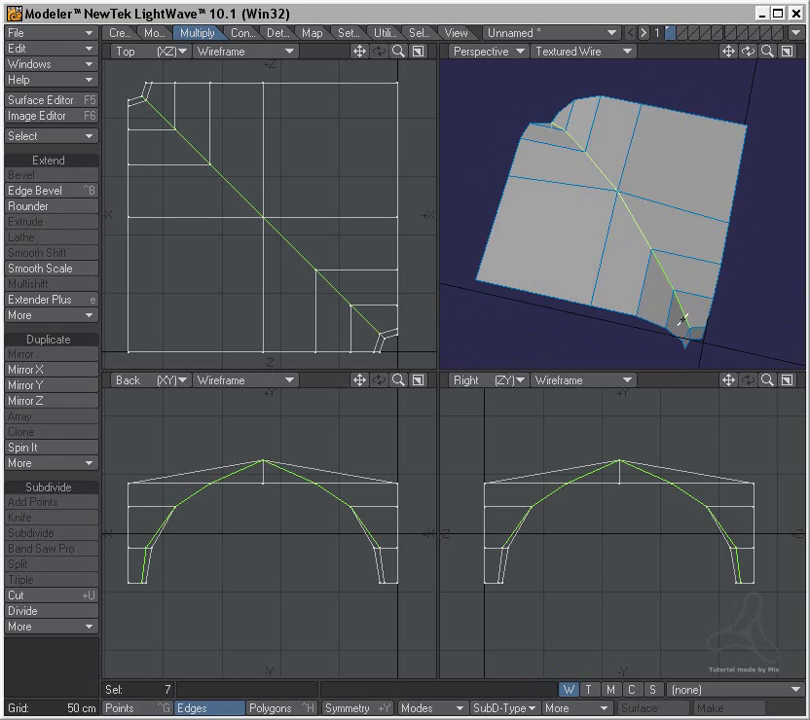
{"action": "left_click_drag", "start_coordinate": [679, 325], "coordinate": [665, 283], "text": "alt"}
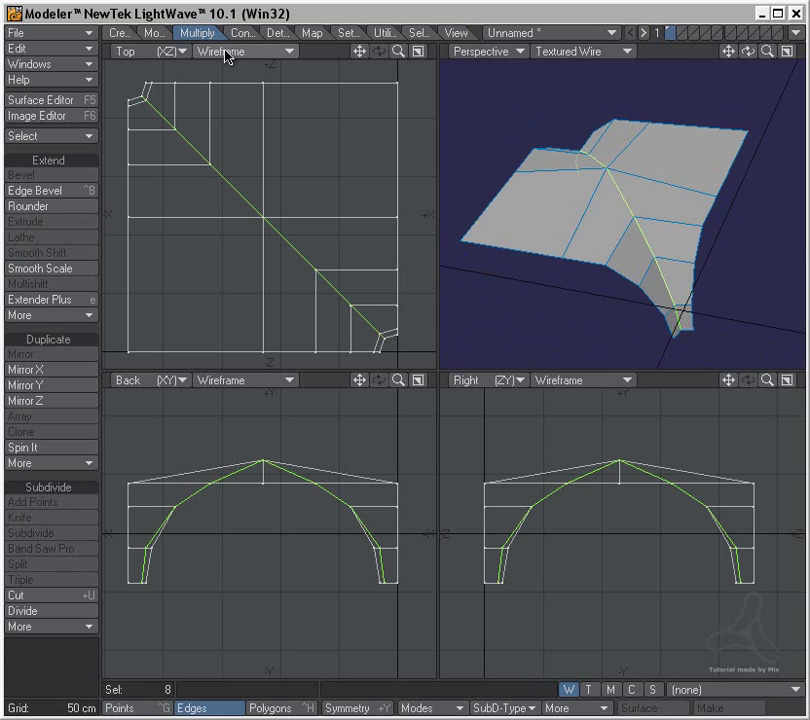
{"action": "left_click", "coordinate": [92, 195]}
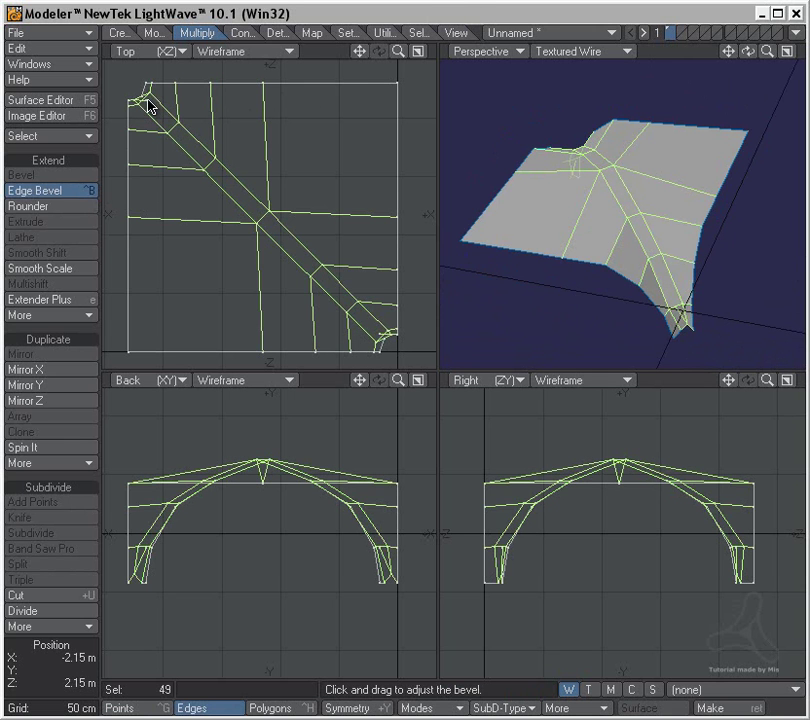
{"action": "left_click_drag", "start_coordinate": [140, 93], "coordinate": [202, 188], "text": "ctrl+alt"}
{"action": "left_click_drag", "start_coordinate": [376, 266], "coordinate": [335, 266], "text": "ctrl+alt"}
{"action": "left_click_drag", "start_coordinate": [376, 302], "coordinate": [447, 295], "text": "alt"}
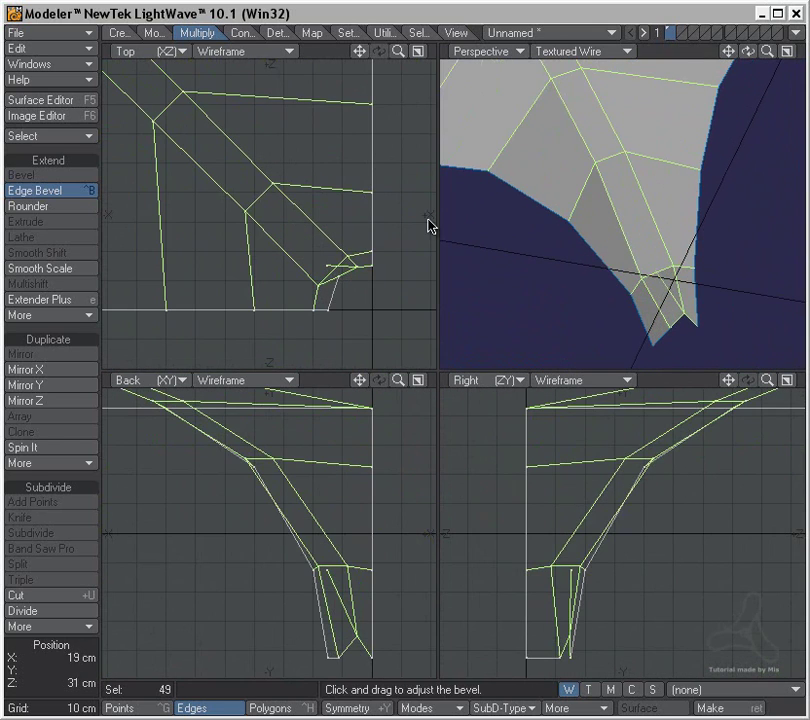
{"action": "left_click_drag", "start_coordinate": [662, 311], "coordinate": [713, 303], "text": "alt"}
{"action": "left_click_drag", "start_coordinate": [466, 194], "coordinate": [578, 229], "text": "alt"}
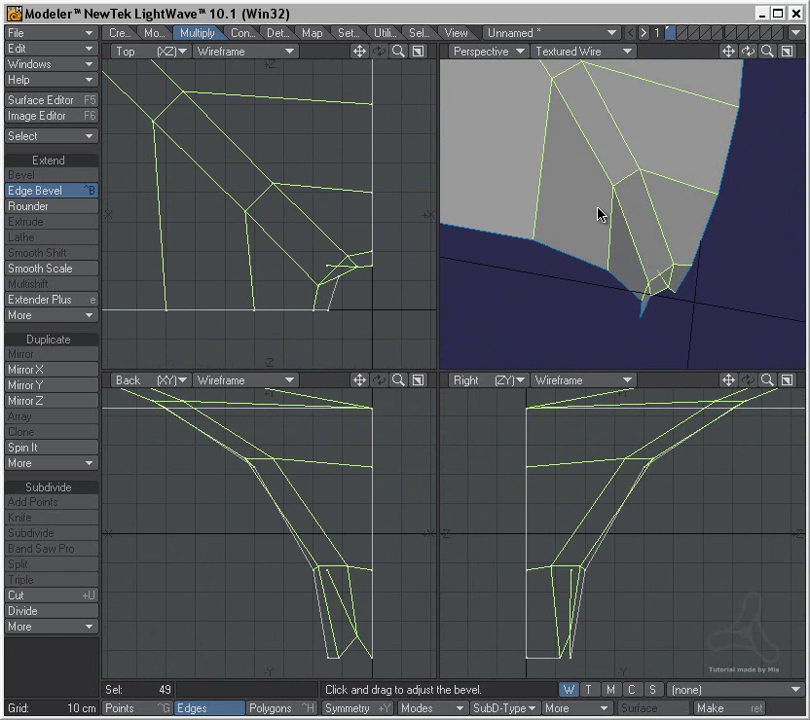
Undo the edge bevel on the open quarter and clear the edge selection
{"action": "key", "text": "u"}
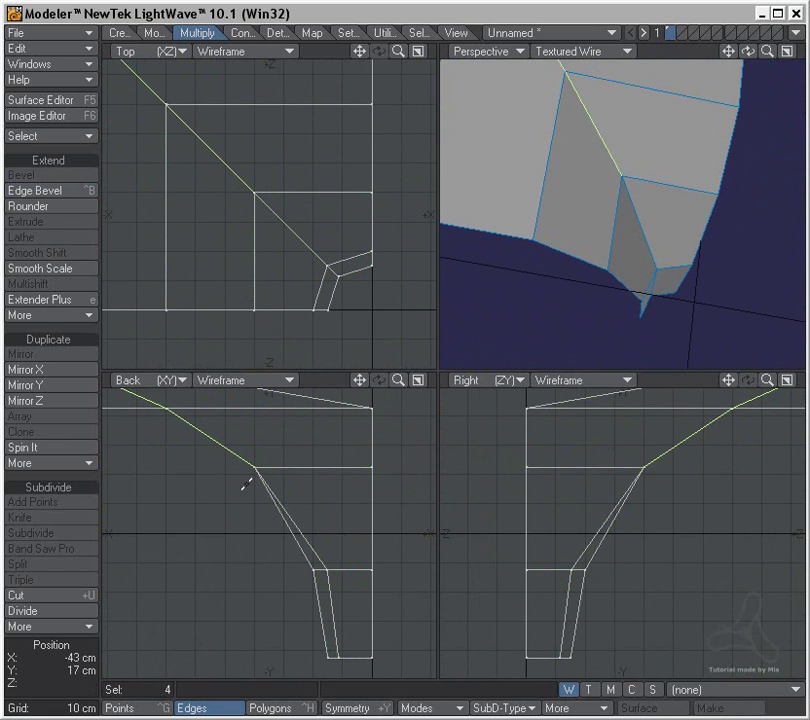
{"action": "left_click", "coordinate": [82, 662]}
{"action": "key", "text": "a"}
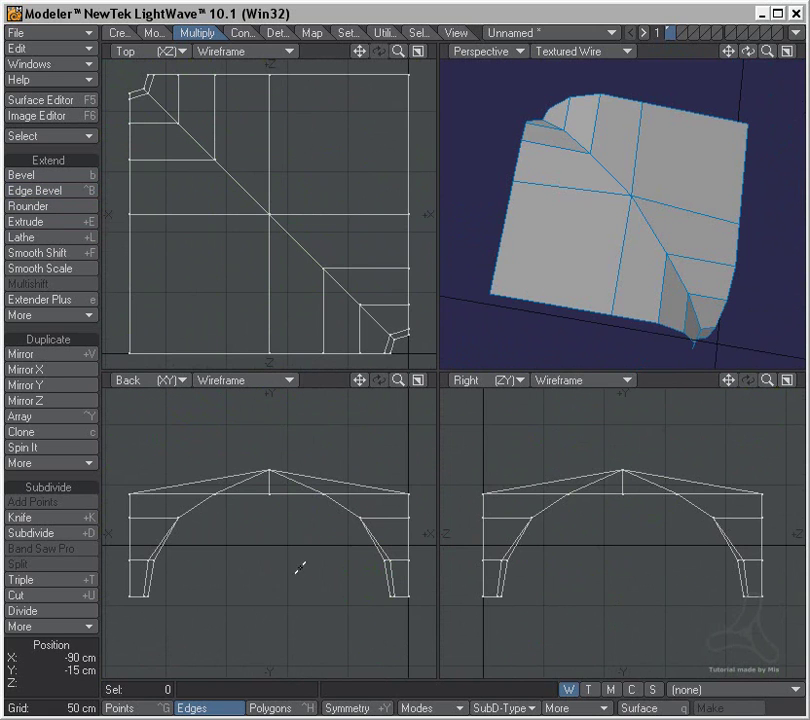
Extrude the whole quarter tile straight down along Y into a closed block
{"action": "key", "text": "shift+e"}
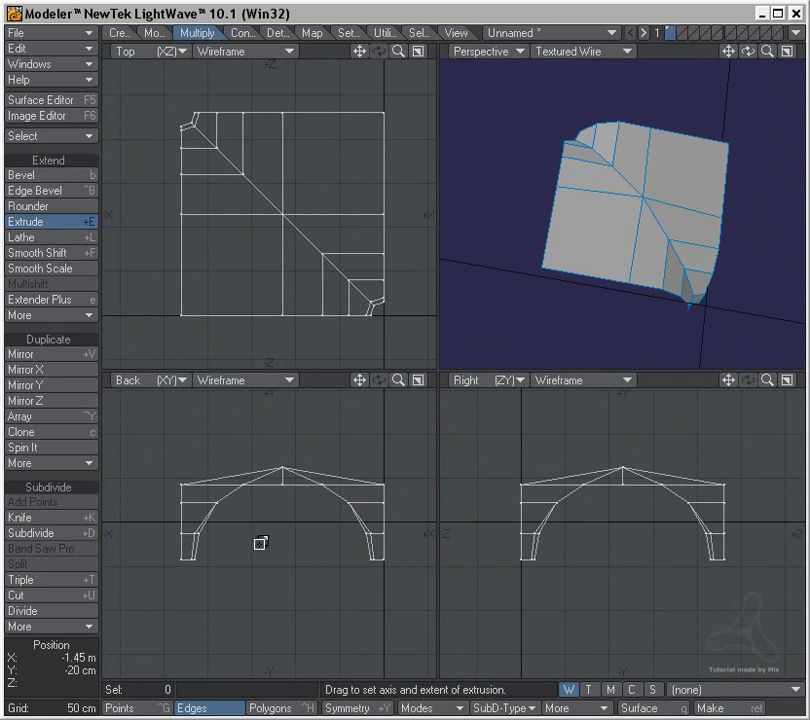
{"action": "left_click_drag", "start_coordinate": [278, 512], "coordinate": [278, 680]}
{"action": "key", "text": "space"}
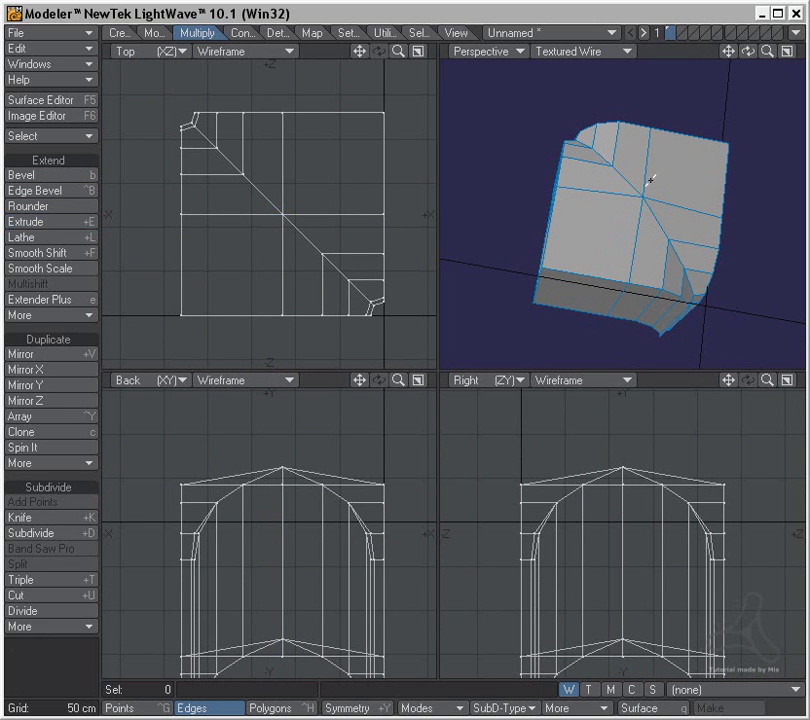
Select the closed edge loop along the top diagonal, down both funnel corners and across the extruded block's underside
{"action": "left_click", "coordinate": [623, 180]}
{"action": "left_click_drag", "start_coordinate": [632, 162], "coordinate": [605, 178], "text": "alt"}
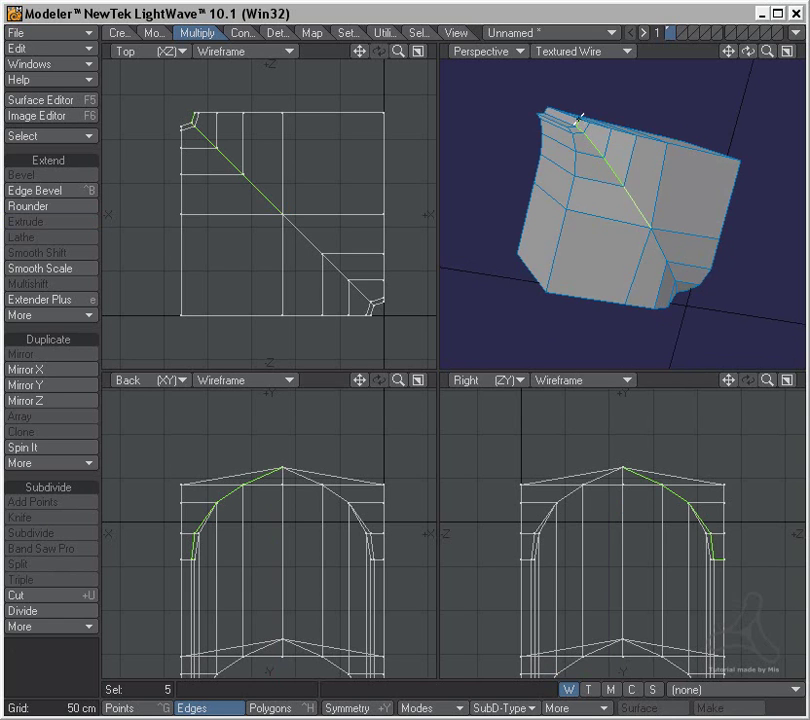
{"action": "left_click", "coordinate": [567, 118]}
{"action": "left_click", "coordinate": [582, 124]}
{"action": "left_click_drag", "start_coordinate": [582, 124], "coordinate": [649, 260], "text": "alt"}
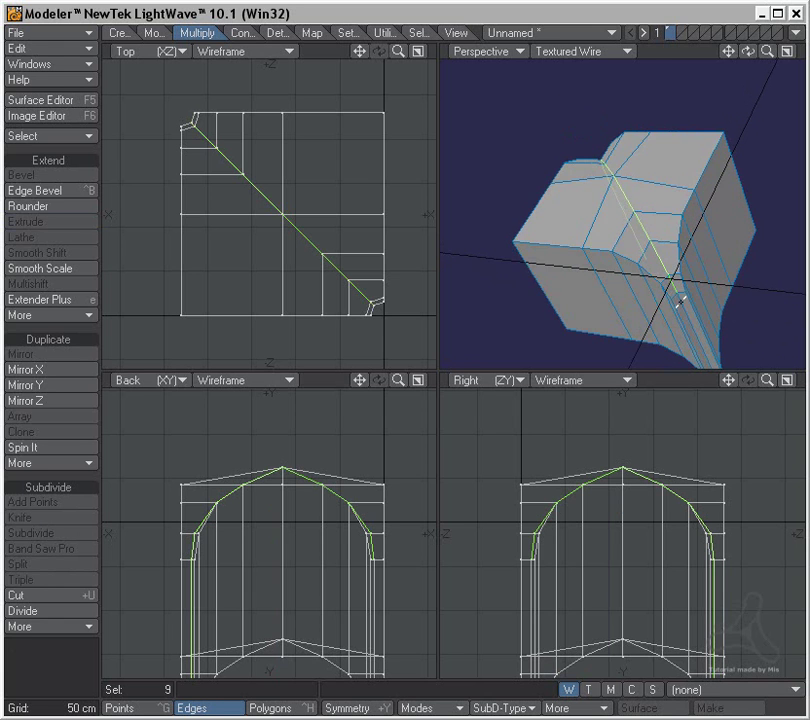
{"action": "left_click", "coordinate": [712, 364]}
{"action": "left_click_drag", "start_coordinate": [712, 364], "coordinate": [603, 144], "text": "alt"}
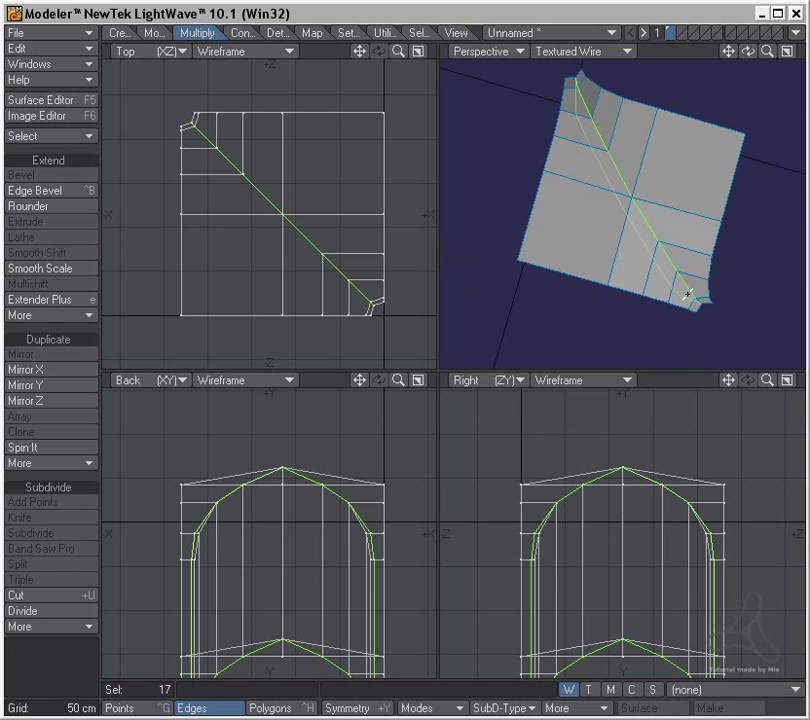
{"action": "left_click_drag", "start_coordinate": [690, 298], "coordinate": [740, 322], "text": "alt"}
{"action": "left_click_drag", "start_coordinate": [668, 175], "coordinate": [622, 152], "text": "alt"}
{"action": "left_click_drag", "start_coordinate": [613, 259], "coordinate": [709, 262], "text": "alt"}
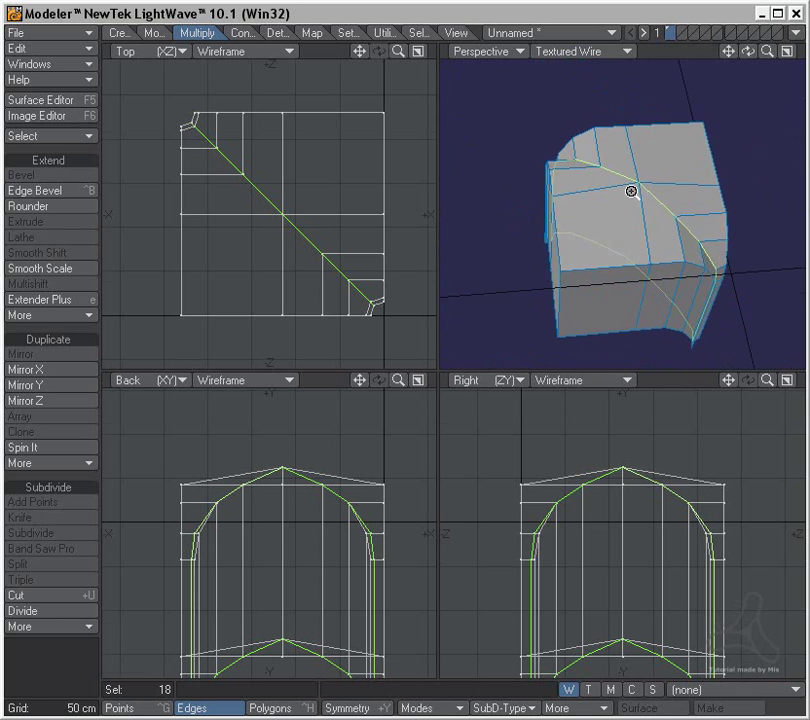
Bevel the selected diagonal edge loop into a narrow band with Edge Bevel, and clear the selection
{"action": "scroll", "coordinate": [645, 190], "scroll_direction": "up", "scroll_amount": 2}
{"action": "left_click_drag", "start_coordinate": [645, 190], "coordinate": [620, 195], "text": "alt"}
{"action": "scroll", "coordinate": [597, 237], "scroll_direction": "up", "scroll_amount": 5}
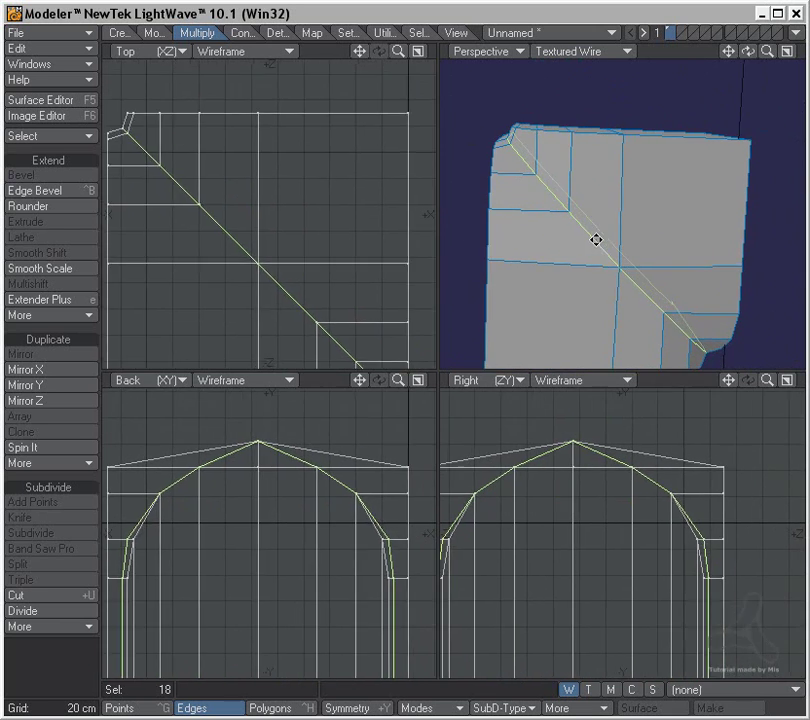
{"action": "left_click_drag", "start_coordinate": [640, 235], "coordinate": [622, 224], "text": "alt"}
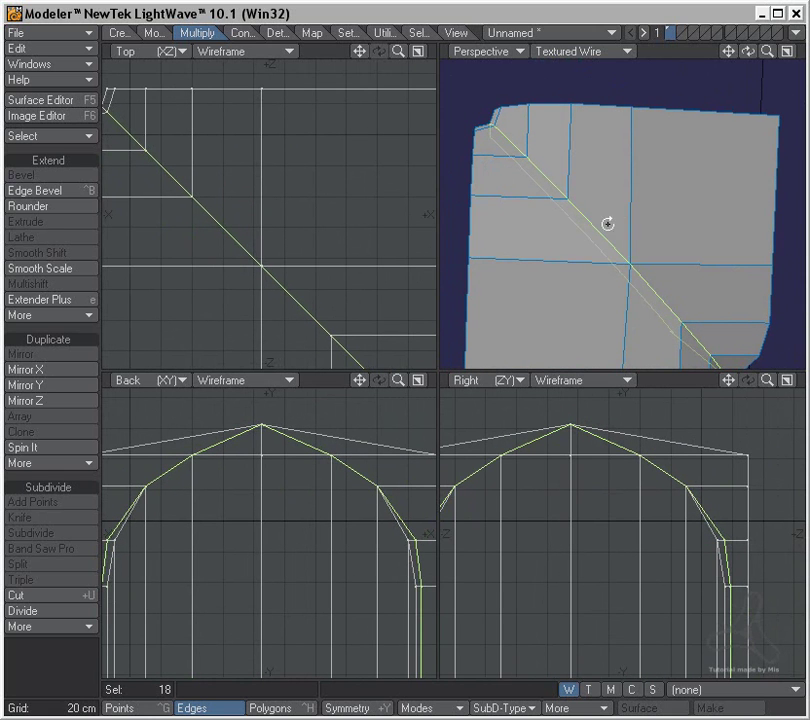
{"action": "scroll", "coordinate": [221, 231], "scroll_direction": "down", "scroll_amount": 3}
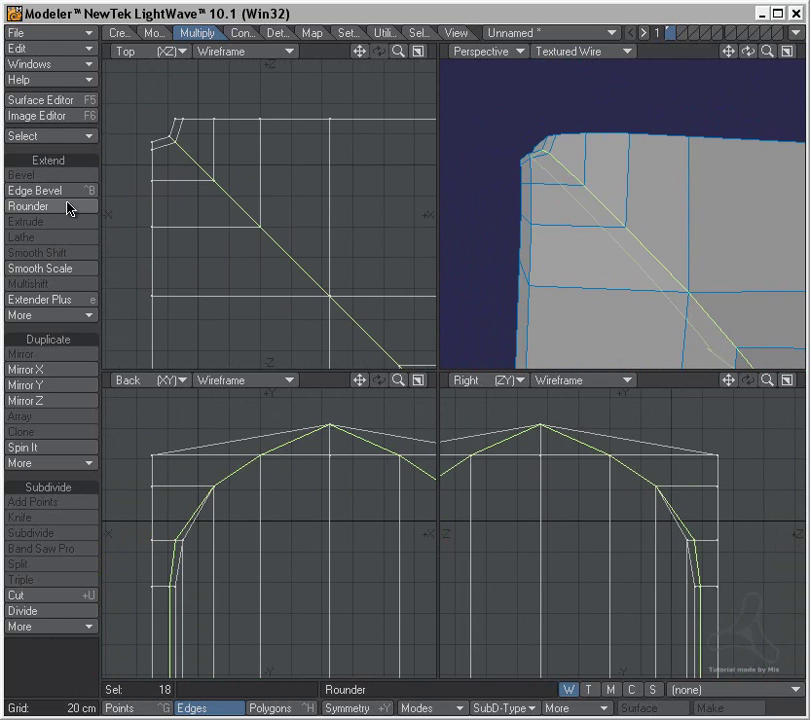
{"action": "left_click", "coordinate": [67, 191]}
{"action": "scroll", "coordinate": [378, 333], "scroll_direction": "down", "scroll_amount": 2}
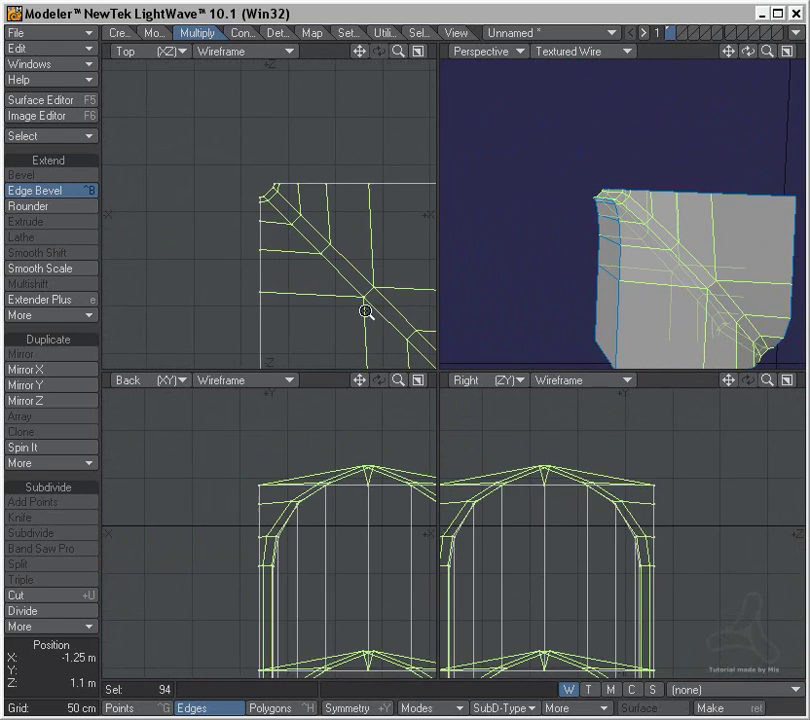
{"action": "left_click_drag", "start_coordinate": [378, 333], "coordinate": [247, 191], "text": "alt"}
{"action": "left_click_drag", "start_coordinate": [312, 205], "coordinate": [333, 280], "text": "ctrl+alt"}
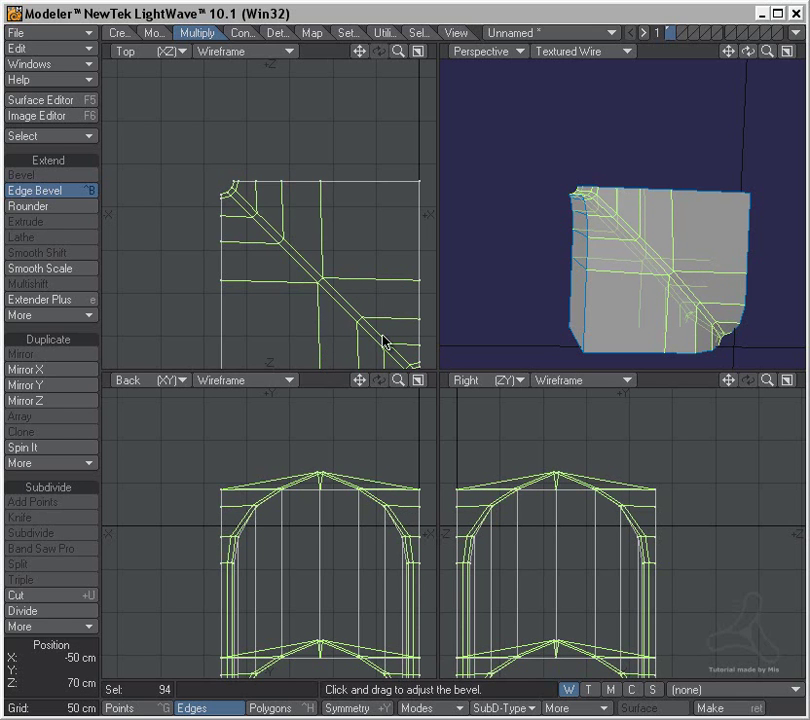
{"action": "key", "text": "space"}
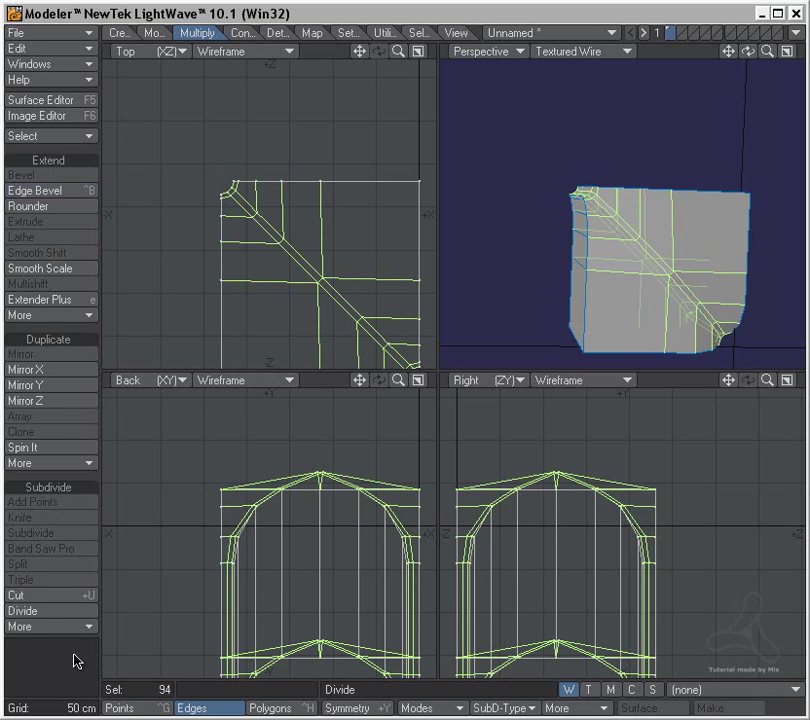
{"action": "left_click", "coordinate": [76, 653]}
Delete the extruded block's side and bottom polygons, keeping only the upper tile surface
{"action": "left_click_drag", "start_coordinate": [331, 552], "coordinate": [308, 497], "text": "alt"}
{"action": "key", "text": "ctrl+h"}
{"action": "mouse_move", "coordinate": [181, 510]}
{"action": "left_mouse_down"}
{"action": "mouse_move", "coordinate": [369, 522]}
{"action": "mouse_move", "coordinate": [333, 524]}
{"action": "left_mouse_up"}
{"action": "right_click_drag", "start_coordinate": [319, 525], "coordinate": [107, 538]}
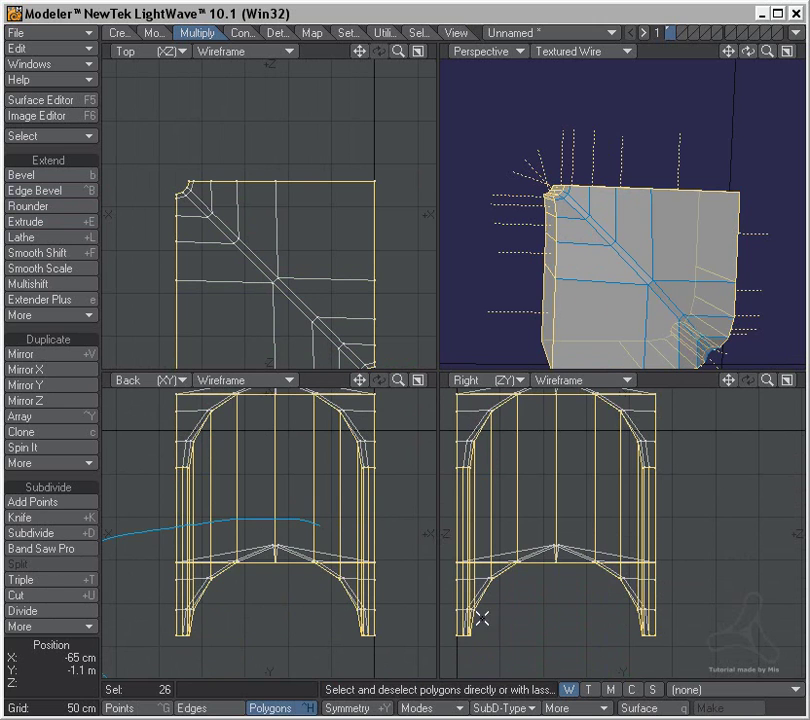
{"action": "right_click_drag", "start_coordinate": [484, 598], "coordinate": [222, 530]}
{"action": "key", "text": "Delete"}
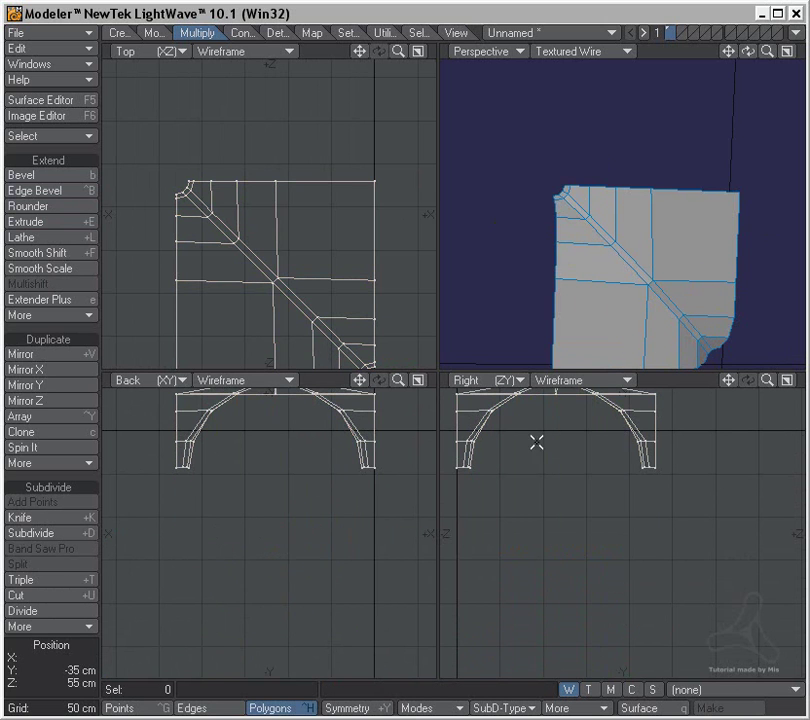
Mirror the quarter tile across X = 0 and Z = 0 into a full four-part tile, and merge the coincident points
{"action": "key", "text": "a"}
{"action": "left_click_drag", "start_coordinate": [636, 293], "coordinate": [588, 230], "text": "alt"}
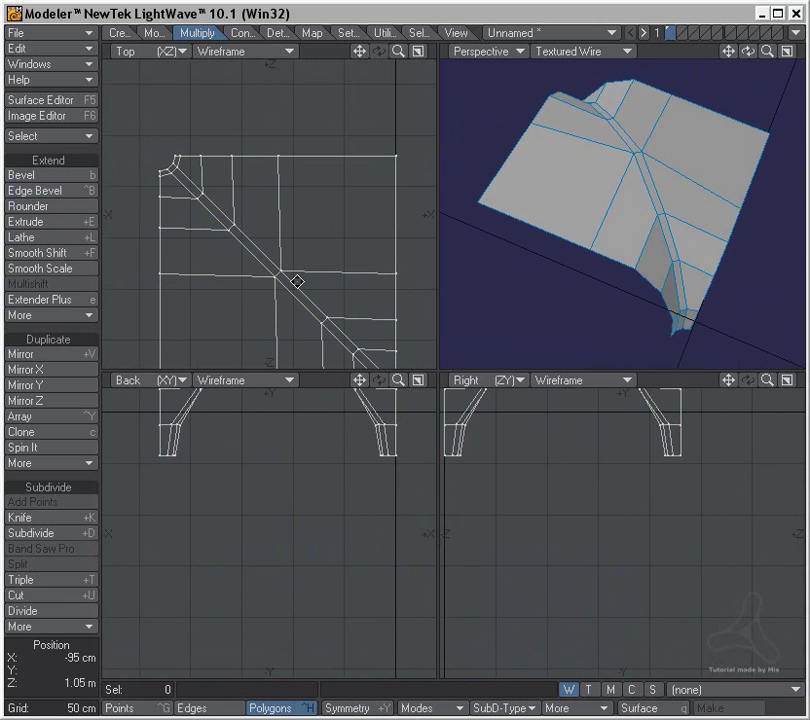
{"action": "left_click_drag", "start_coordinate": [297, 274], "coordinate": [297, 240], "text": "alt"}
{"action": "key", "text": "q"}
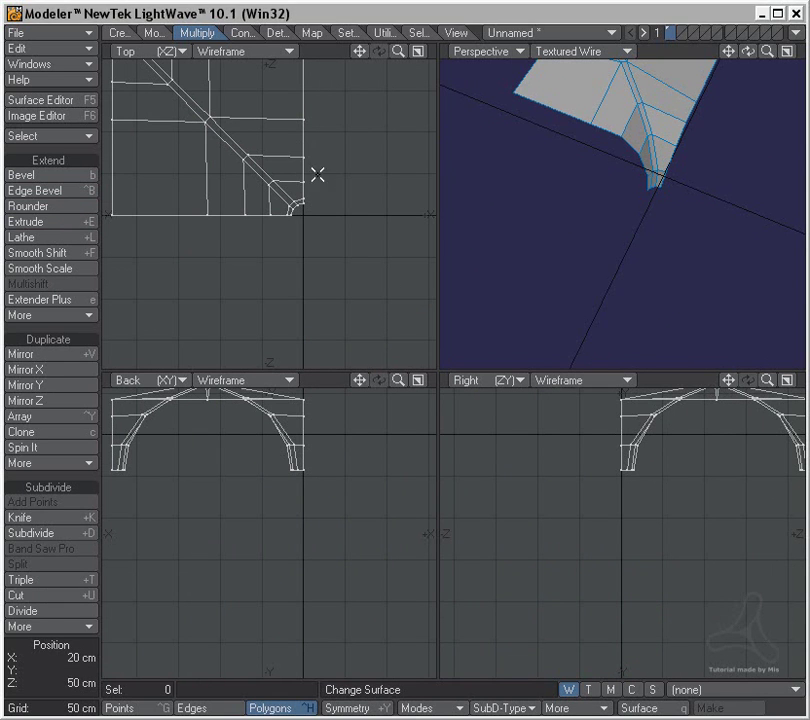
{"action": "key", "text": "shift+v"}
{"action": "left_click_drag", "start_coordinate": [300, 163], "coordinate": [303, 173]}
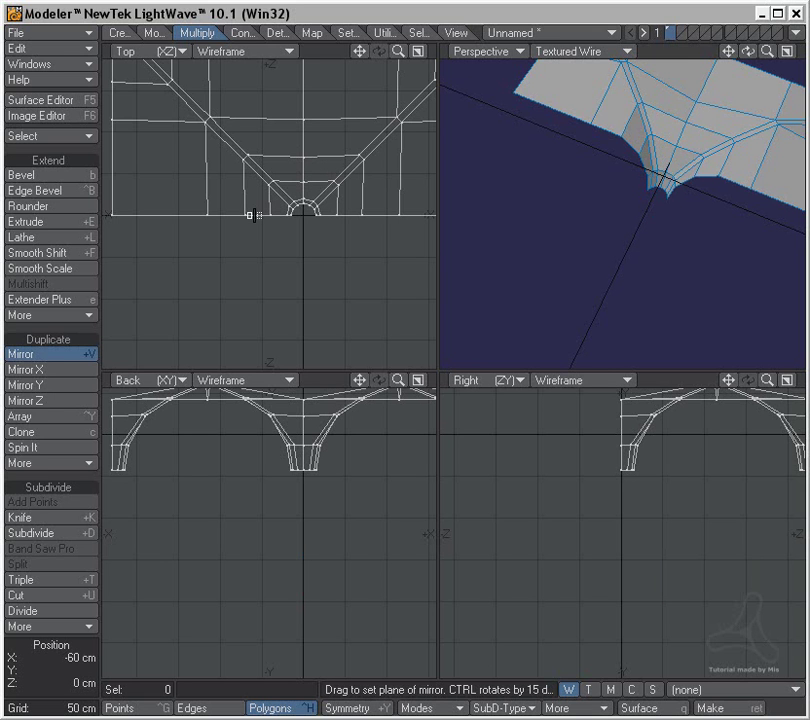
{"action": "left_click_drag", "start_coordinate": [256, 215], "coordinate": [262, 215]}
{"action": "key", "text": "space"}
{"action": "key", "text": "m"}
{"action": "key", "text": "Return"}
Select the narrow diagonal band polygons in the -X/-Z quarter, from the outer corner funnel to the center hole
{"action": "key", "text": "a"}
{"action": "scroll", "coordinate": [660, 213], "scroll_direction": "up", "scroll_amount": 5}
{"action": "left_click_drag", "start_coordinate": [660, 258], "coordinate": [552, 236], "text": "alt"}
{"action": "left_click_drag", "start_coordinate": [282, 237], "coordinate": [266, 252], "text": "ctrl+alt"}
{"action": "left_click_drag", "start_coordinate": [268, 250], "coordinate": [398, 165], "text": "alt"}
{"action": "scroll", "coordinate": [243, 295], "scroll_direction": "up", "scroll_amount": 3}
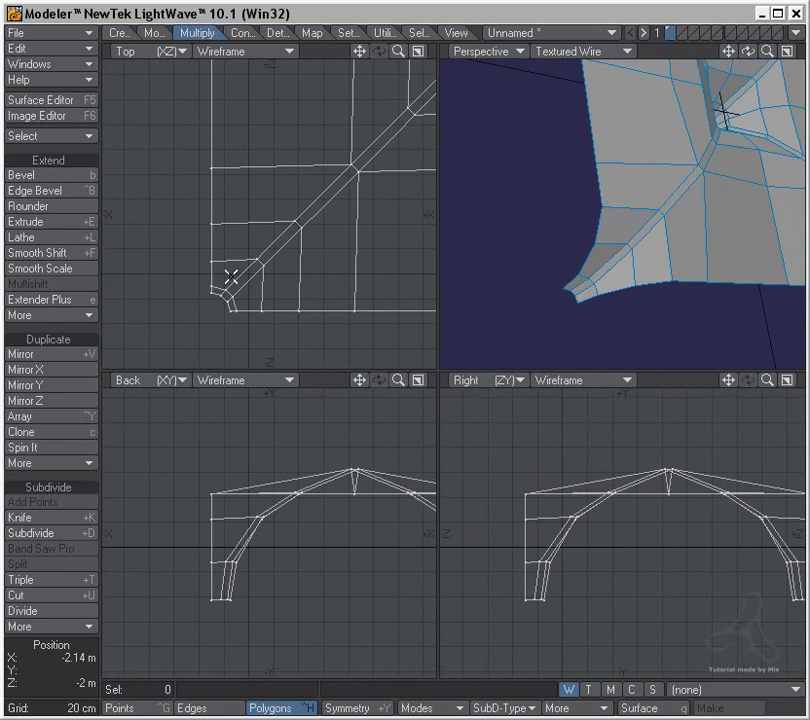
{"action": "left_click", "coordinate": [229, 293]}
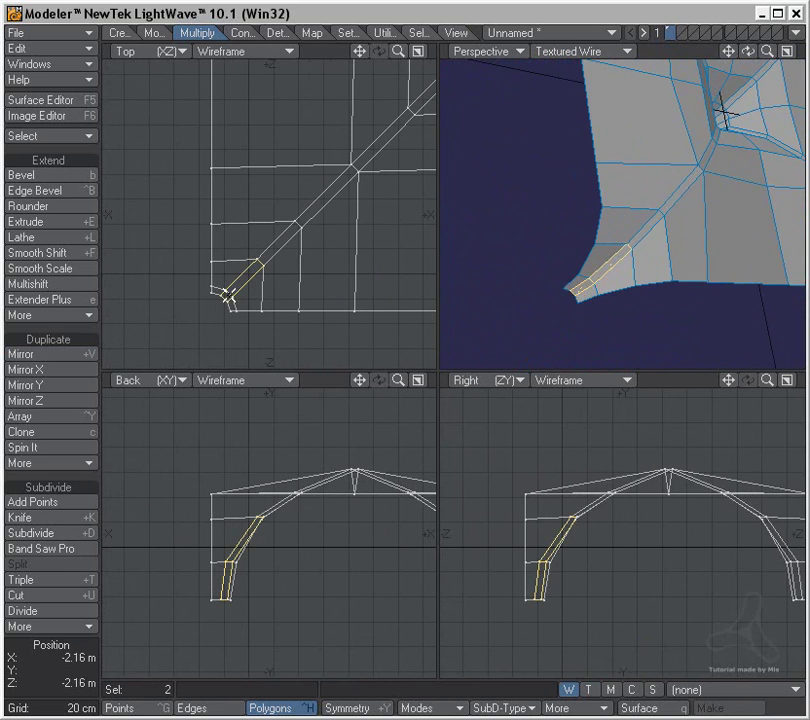
{"action": "left_click", "coordinate": [298, 223]}
{"action": "left_click", "coordinate": [412, 105]}
{"action": "left_click", "coordinate": [409, 90]}
{"action": "mouse_move", "coordinate": [370, 134]}
{"action": "left_mouse_down", "text": "alt"}
{"action": "mouse_move", "coordinate": [274, 211]}
{"action": "mouse_move", "coordinate": [291, 176]}
{"action": "mouse_move", "coordinate": [289, 150]}
{"action": "left_mouse_up", "text": "alt"}
{"action": "left_click", "coordinate": [287, 175]}
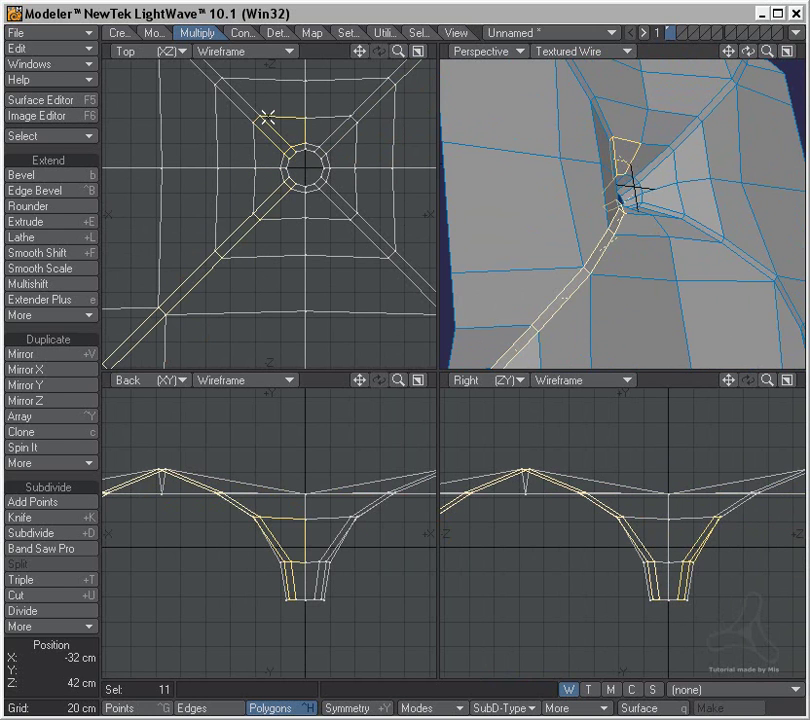
Add the -X/+Z quarter's diagonal band polygons to the selection, out to the corner funnel
{"action": "left_click", "coordinate": [273, 118]}
{"action": "left_click", "coordinate": [217, 80]}
{"action": "left_click_drag", "start_coordinate": [210, 98], "coordinate": [302, 217], "text": "alt"}
{"action": "left_click", "coordinate": [199, 87]}
{"action": "left_click_drag", "start_coordinate": [188, 108], "coordinate": [228, 147], "text": "alt"}
{"action": "left_click", "coordinate": [235, 140]}
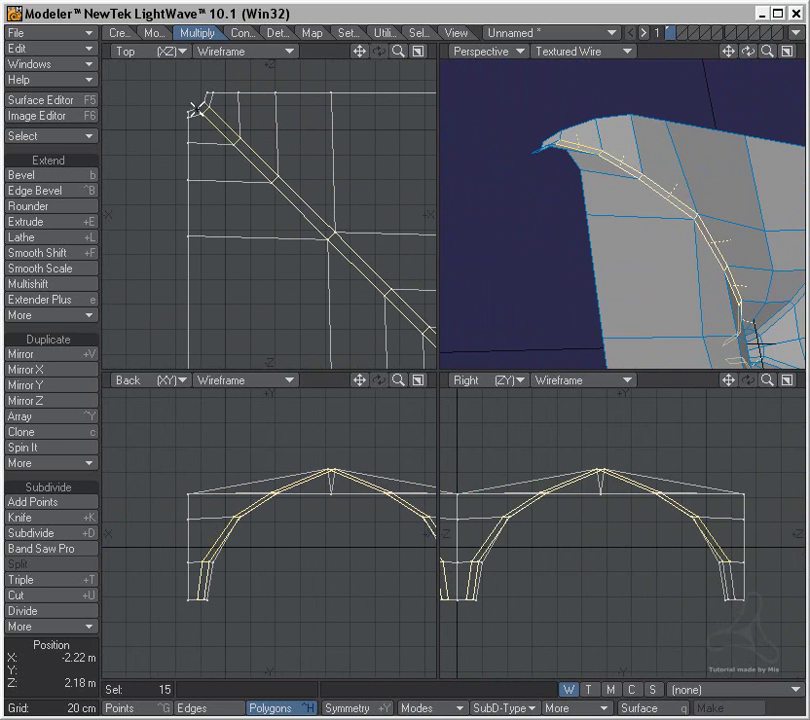
Add the +X/+Z quarter's diagonal band polygons to the selection, between the center hole and corner funnel
{"action": "left_click_drag", "start_coordinate": [287, 211], "coordinate": [117, 170], "text": "alt"}
{"action": "left_click_drag", "start_coordinate": [402, 241], "coordinate": [263, 246], "text": "alt"}
{"action": "mouse_move", "coordinate": [308, 195]}
{"action": "left_mouse_down"}
{"action": "mouse_move", "coordinate": [229, 260]}
{"action": "mouse_move", "coordinate": [207, 290]}
{"action": "left_mouse_up"}
{"action": "left_click", "coordinate": [201, 285]}
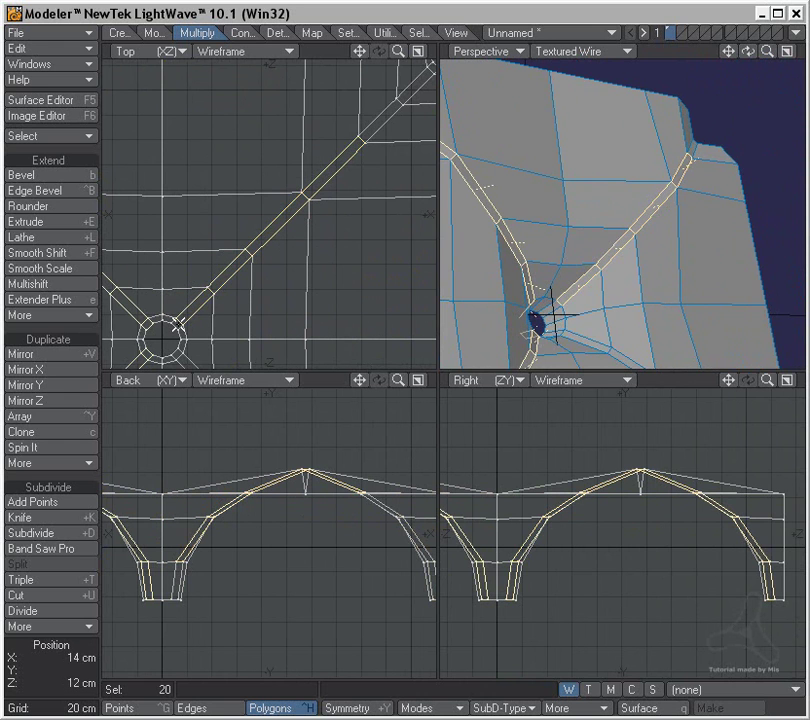
{"action": "left_click", "coordinate": [178, 323], "text": "shift"}
{"action": "mouse_move", "coordinate": [390, 156]}
{"action": "left_mouse_down", "text": "alt"}
{"action": "mouse_move", "coordinate": [325, 217]}
{"action": "mouse_move", "coordinate": [317, 184]}
{"action": "mouse_move", "coordinate": [350, 150]}
{"action": "left_mouse_up", "text": "alt"}
{"action": "left_click", "coordinate": [350, 139]}
{"action": "left_click", "coordinate": [349, 137]}
Add the +X/-Z quarter's diagonal band polygons to the selection, from the center hole to the outer corner funnel
{"action": "left_click_drag", "start_coordinate": [249, 267], "coordinate": [268, 175], "text": "alt"}
{"action": "key", "text": "Down"}
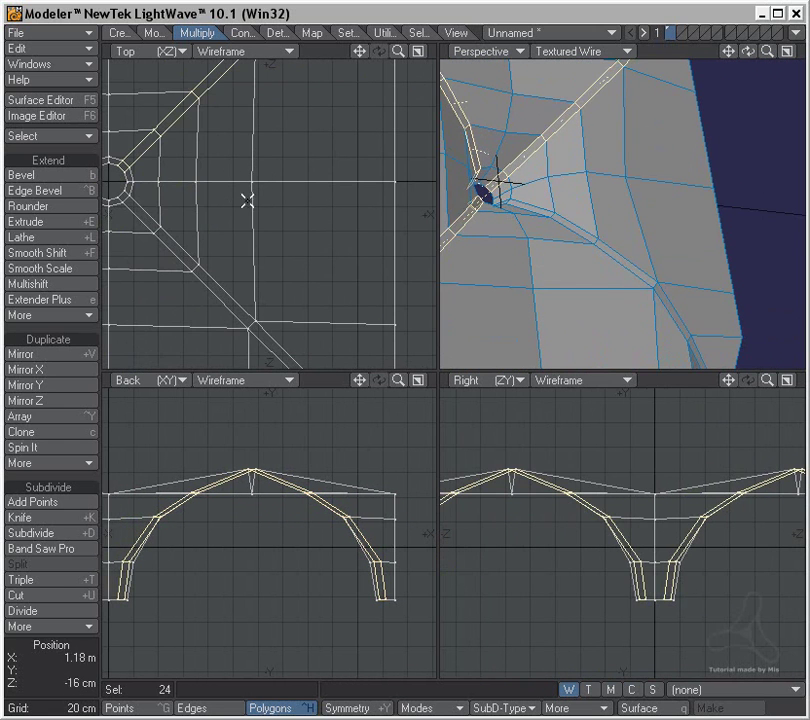
{"action": "mouse_move", "coordinate": [128, 201]}
{"action": "left_mouse_down"}
{"action": "mouse_move", "coordinate": [123, 196]}
{"action": "mouse_move", "coordinate": [152, 206]}
{"action": "left_mouse_up"}
{"action": "left_click", "coordinate": [160, 230]}
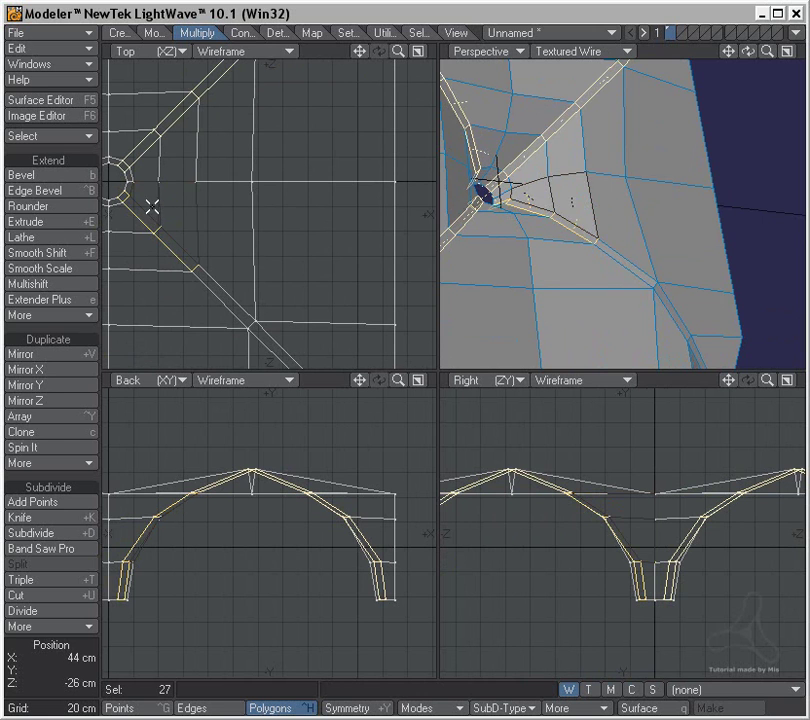
{"action": "left_click", "coordinate": [251, 325], "text": "shift"}
{"action": "left_click_drag", "start_coordinate": [307, 333], "coordinate": [242, 186], "text": "alt"}
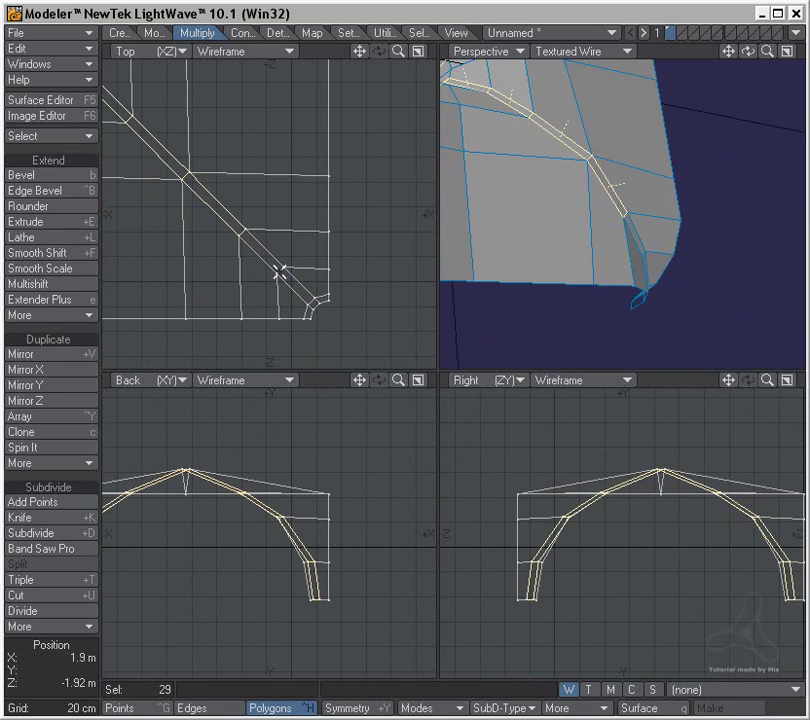
{"action": "left_click_drag", "start_coordinate": [283, 271], "coordinate": [356, 277]}
{"action": "left_click_drag", "start_coordinate": [175, 523], "coordinate": [178, 538], "text": "ctrl+alt"}
{"action": "left_click_drag", "start_coordinate": [163, 535], "coordinate": [358, 537], "text": "alt"}
{"action": "left_click_drag", "start_coordinate": [209, 498], "coordinate": [275, 498], "text": "alt"}
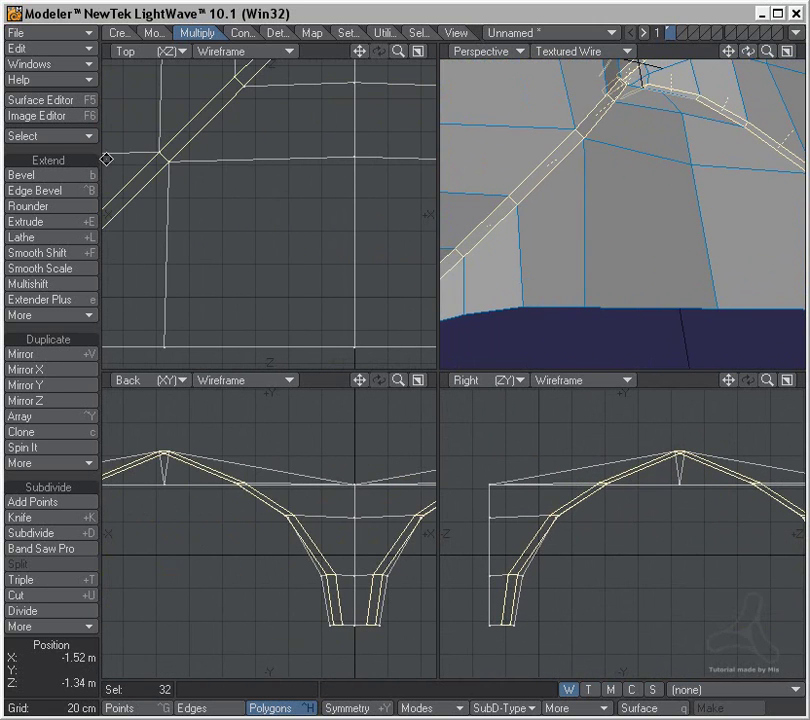
Multishift the selected diagonal bands slightly outward without inset to raise them above the surface
{"action": "left_click", "coordinate": [160, 36]}
{"action": "left_click", "coordinate": [202, 32]}
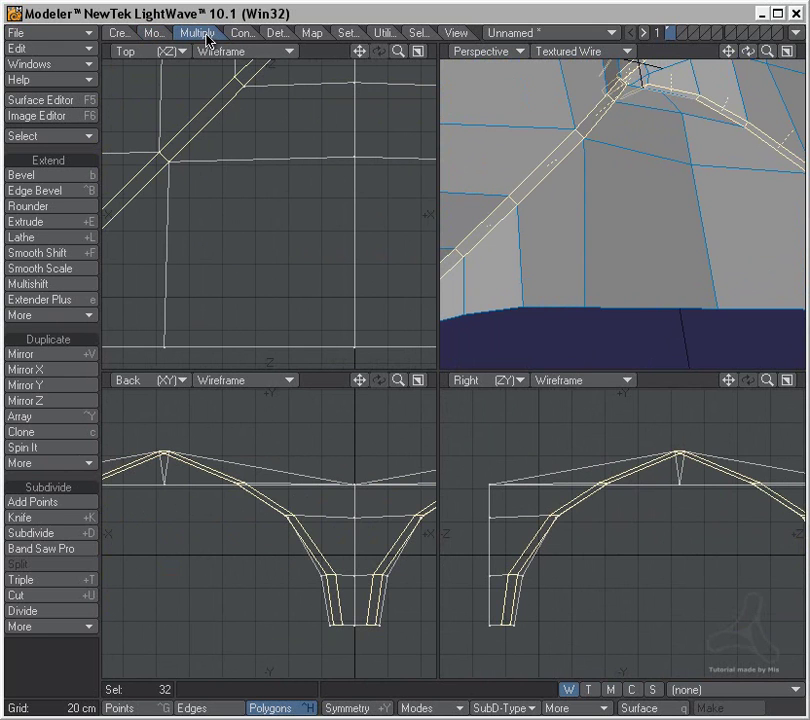
{"action": "left_click", "coordinate": [77, 288]}
{"action": "left_click_drag", "start_coordinate": [181, 492], "coordinate": [353, 485], "text": "alt"}
{"action": "left_click_drag", "start_coordinate": [212, 514], "coordinate": [285, 502], "text": "ctrl+alt"}
{"action": "left_click_drag", "start_coordinate": [253, 313], "coordinate": [300, 217], "text": "alt"}
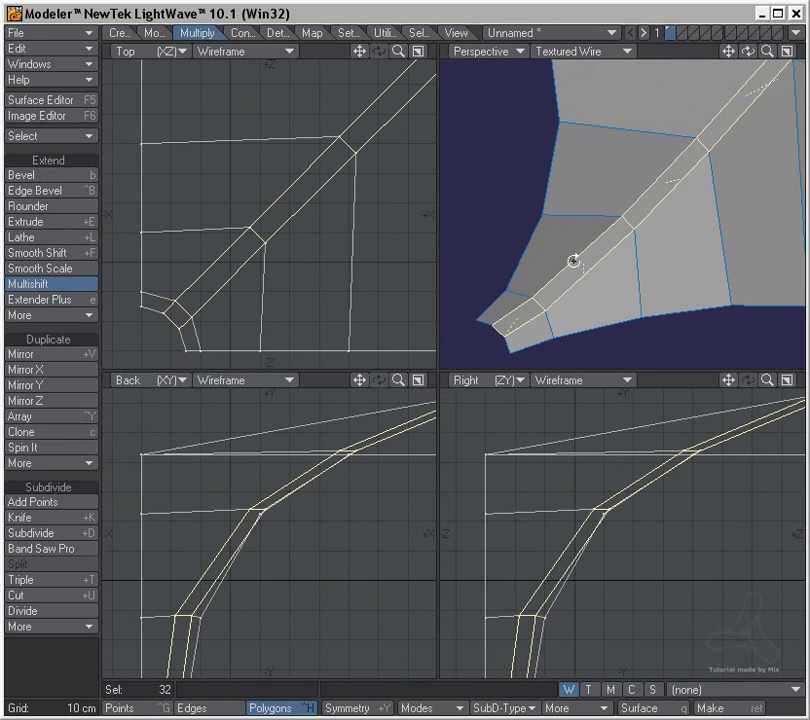
{"action": "left_click_drag", "start_coordinate": [580, 264], "coordinate": [559, 266], "text": "alt"}
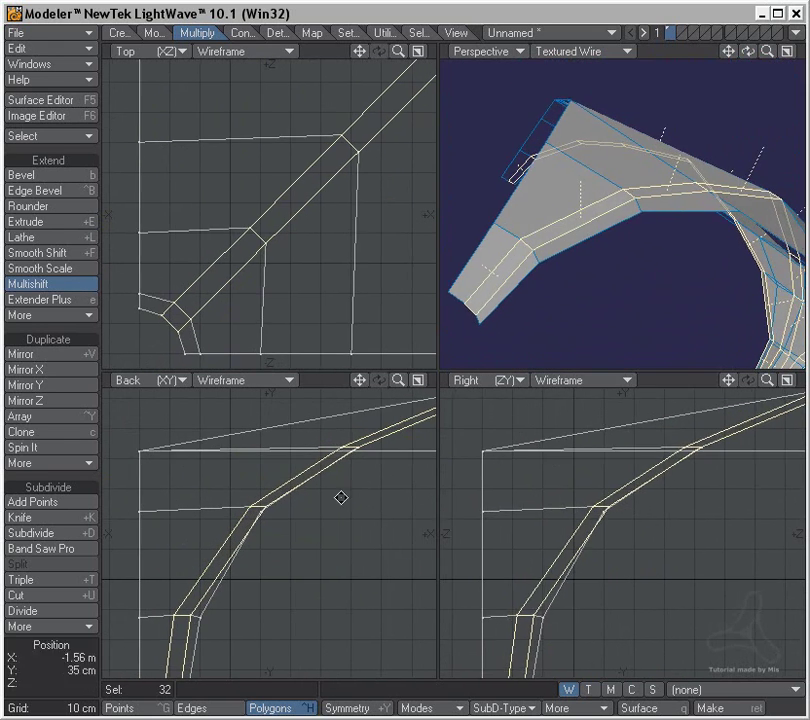
{"action": "left_click_drag", "start_coordinate": [323, 544], "coordinate": [323, 530]}
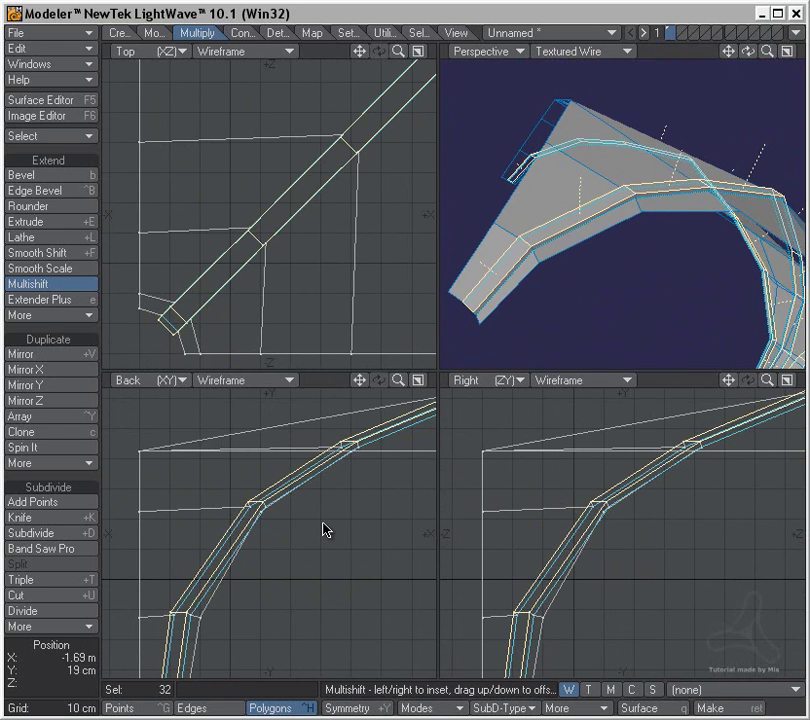
Multishift the raised bands once more with an inset and a small offset to narrow their tops, and clear the selection
{"action": "left_click_drag", "start_coordinate": [381, 578], "coordinate": [351, 573]}
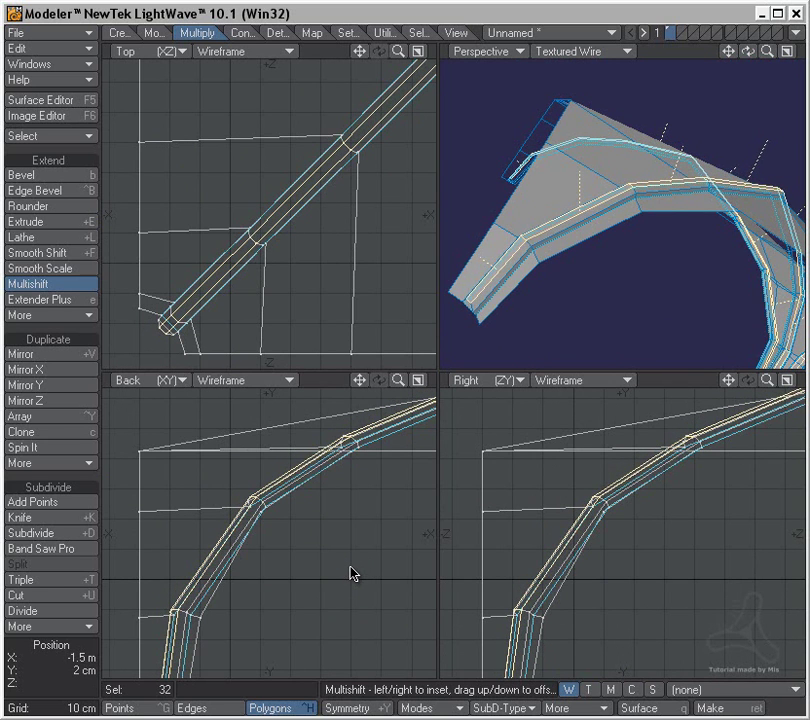
{"action": "key", "text": "space"}
{"action": "left_click", "coordinate": [80, 675]}
{"action": "left_click_drag", "start_coordinate": [477, 317], "coordinate": [633, 236], "text": "alt"}
{"action": "key", "text": "a"}
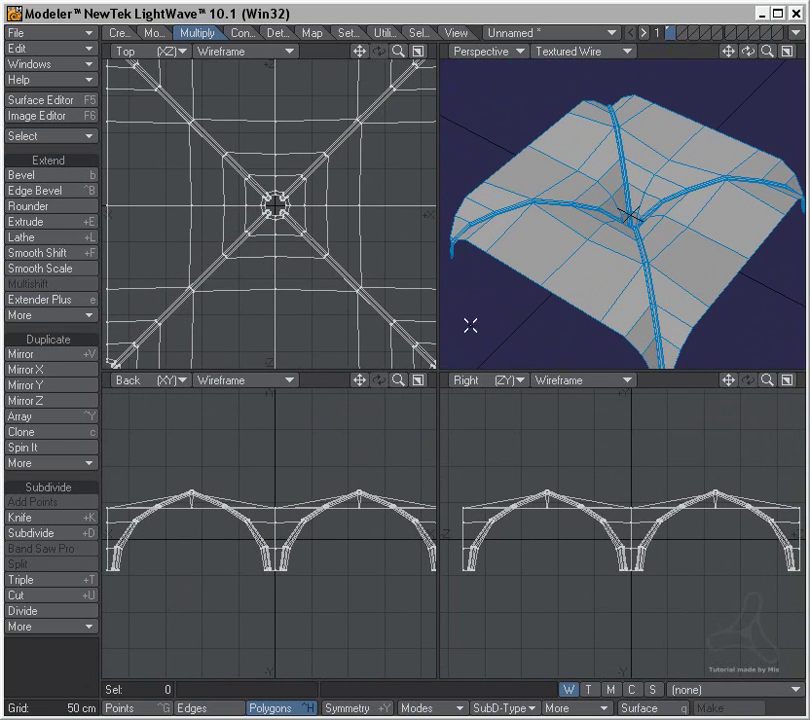
Select the eight outer-edge and fold-crest points on the X = 0 and Z = 0 centerlines, raise them slightly, and deselect
{"action": "key", "text": "ctrl+g"}
{"action": "left_click", "coordinate": [191, 205]}
{"action": "left_click", "coordinate": [108, 205]}
{"action": "key", "text": "a"}
{"action": "left_click", "coordinate": [269, 145]}
{"action": "left_click", "coordinate": [269, 75]}
{"action": "left_click", "coordinate": [270, 286]}
{"action": "key", "text": "t"}
{"action": "left_click_drag", "start_coordinate": [275, 517], "coordinate": [275, 503]}
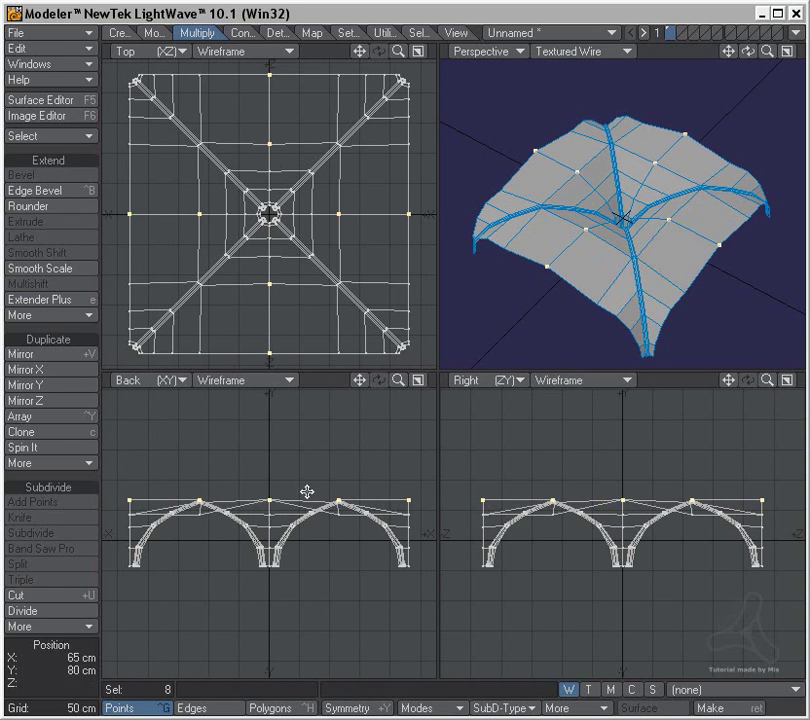
{"action": "key", "text": "space"}
{"action": "left_click", "coordinate": [72, 664]}
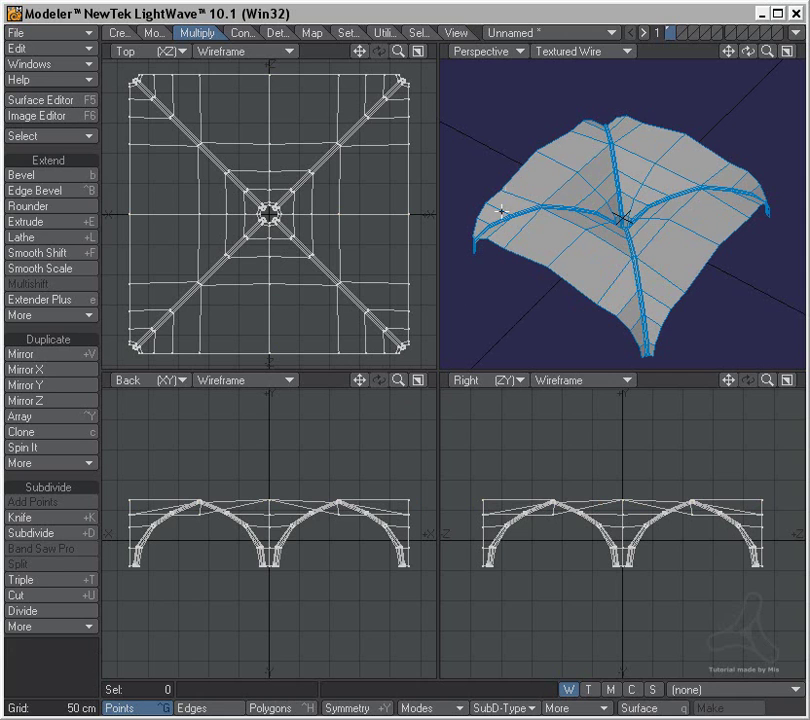
Raise the eight border points midway between the edge centers and corners, two per tile side, and clear the selection
{"action": "left_click", "coordinate": [504, 180]}
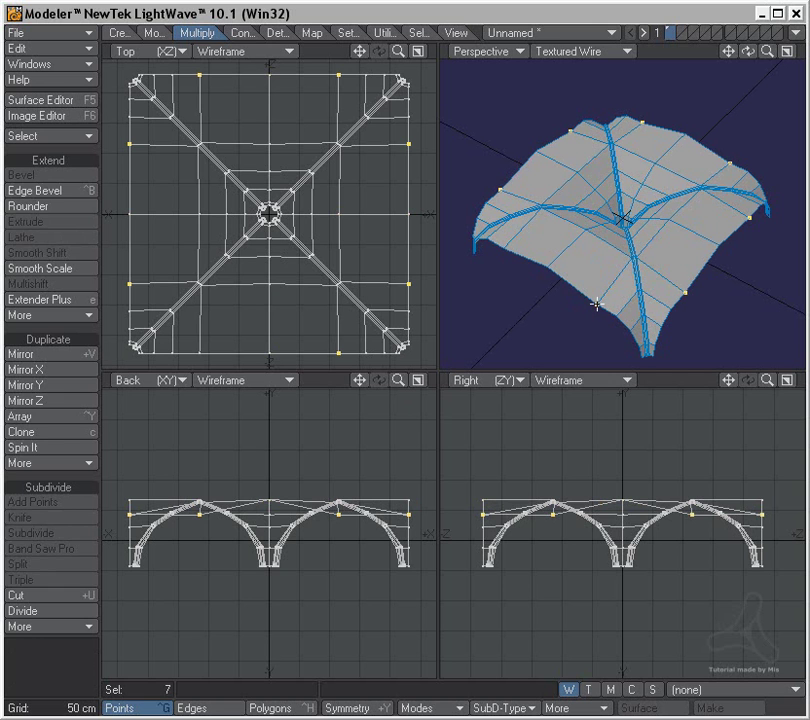
{"action": "key", "text": "t"}
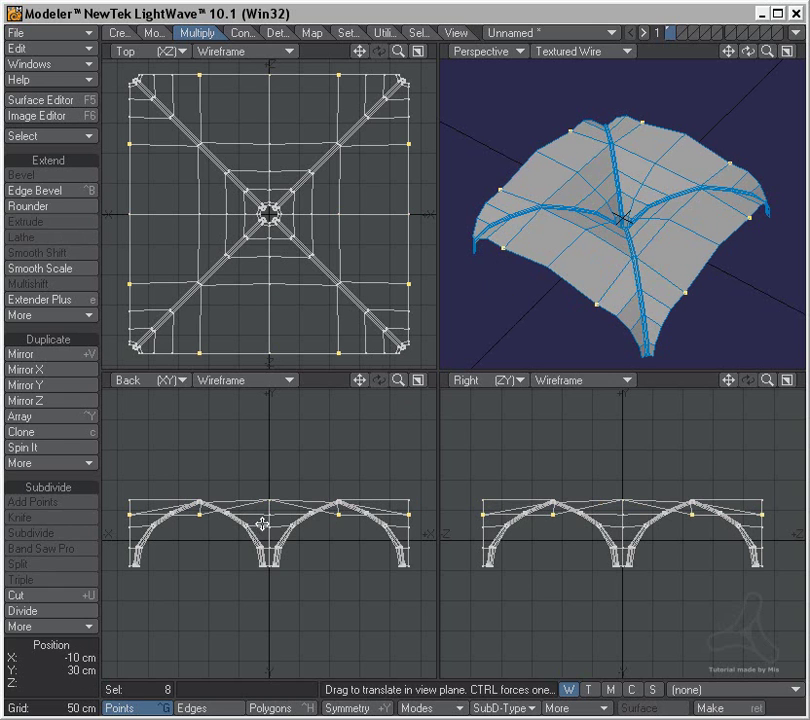
{"action": "left_click_drag", "start_coordinate": [262, 520], "coordinate": [262, 506]}
{"action": "left_click_drag", "start_coordinate": [573, 275], "coordinate": [621, 281], "text": "alt"}
{"action": "left_click", "coordinate": [80, 662]}
{"action": "key", "text": "a"}
Preview the tile as a smoothed subdivision surface and examine its shape
{"action": "left_click_drag", "start_coordinate": [662, 271], "coordinate": [621, 290], "text": "alt"}
{"action": "key", "text": "Tab"}
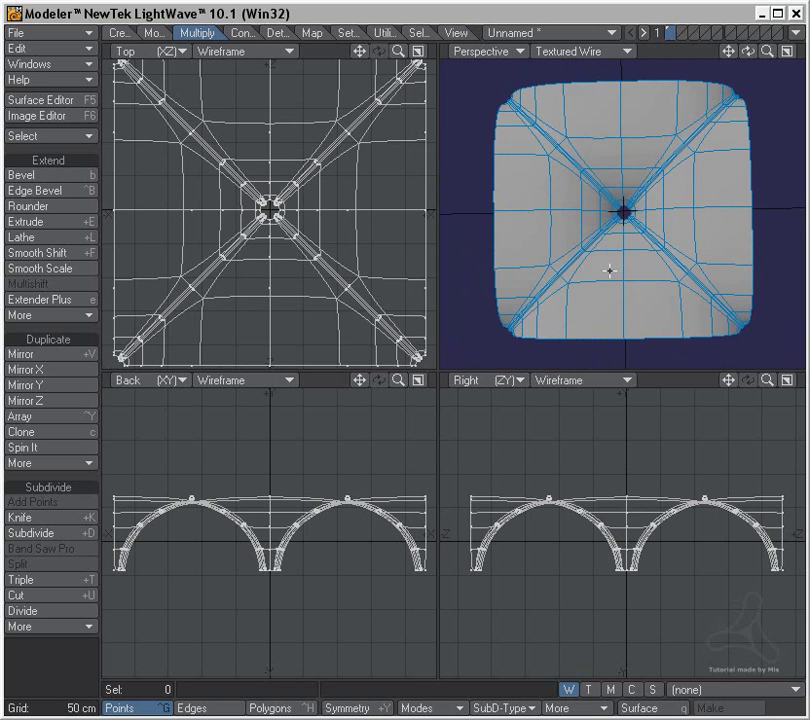
{"action": "left_click_drag", "start_coordinate": [562, 324], "coordinate": [716, 224], "text": "alt"}
{"action": "left_click_drag", "start_coordinate": [633, 200], "coordinate": [497, 208], "text": "alt"}
Select the four border midpoints of the tile, raise them further, and clear the selection
{"action": "left_click", "coordinate": [509, 219]}
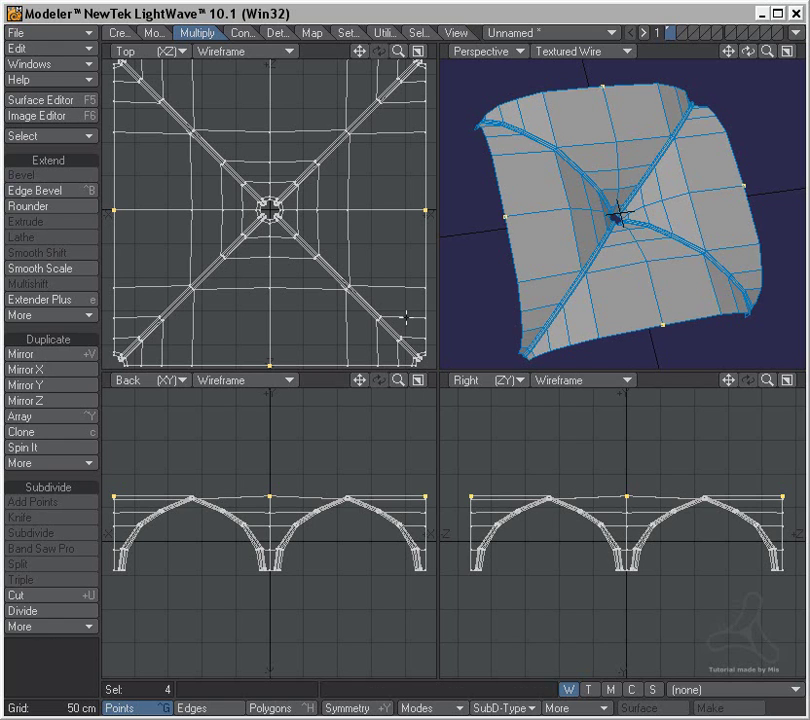
{"action": "key", "text": "t"}
{"action": "left_click_drag", "start_coordinate": [356, 527], "coordinate": [356, 520]}
{"action": "left_click_drag", "start_coordinate": [243, 430], "coordinate": [243, 426]}
{"action": "key", "text": "space"}
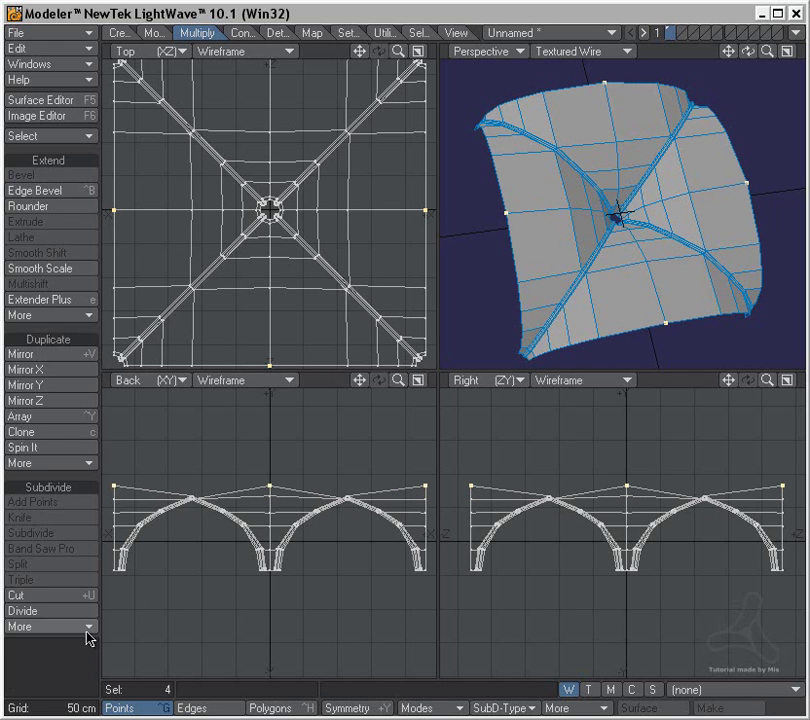
{"action": "left_click", "coordinate": [81, 655]}
Select the four inner crest points on the tile's X and Z centerlines and scale them outward from the center
{"action": "left_click_drag", "start_coordinate": [562, 300], "coordinate": [597, 322], "text": "alt"}
{"action": "left_click", "coordinate": [555, 212]}
{"action": "left_click", "coordinate": [619, 149]}
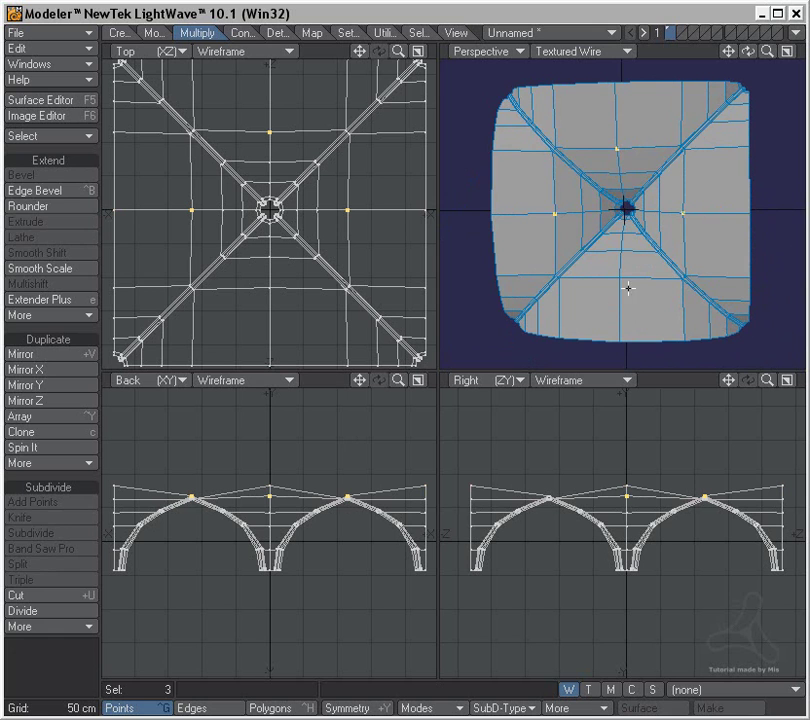
{"action": "left_click_drag", "start_coordinate": [620, 285], "coordinate": [627, 217], "text": "alt"}
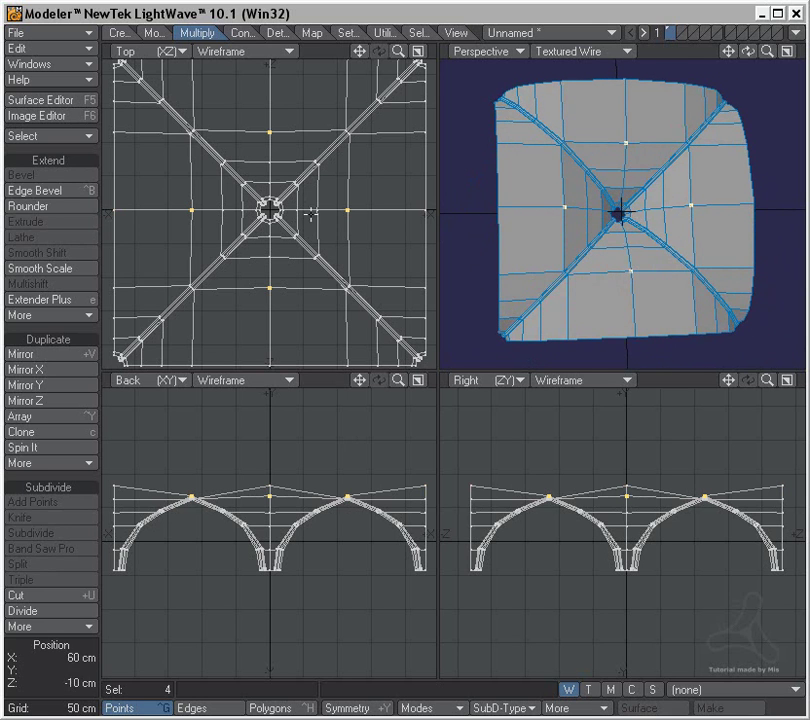
{"action": "key", "text": "shift+h"}
{"action": "left_click_drag", "start_coordinate": [269, 210], "coordinate": [305, 197]}
{"action": "key", "text": "ctrl+z"}
{"action": "key", "text": "ctrl+z"}
{"action": "key", "text": "space"}
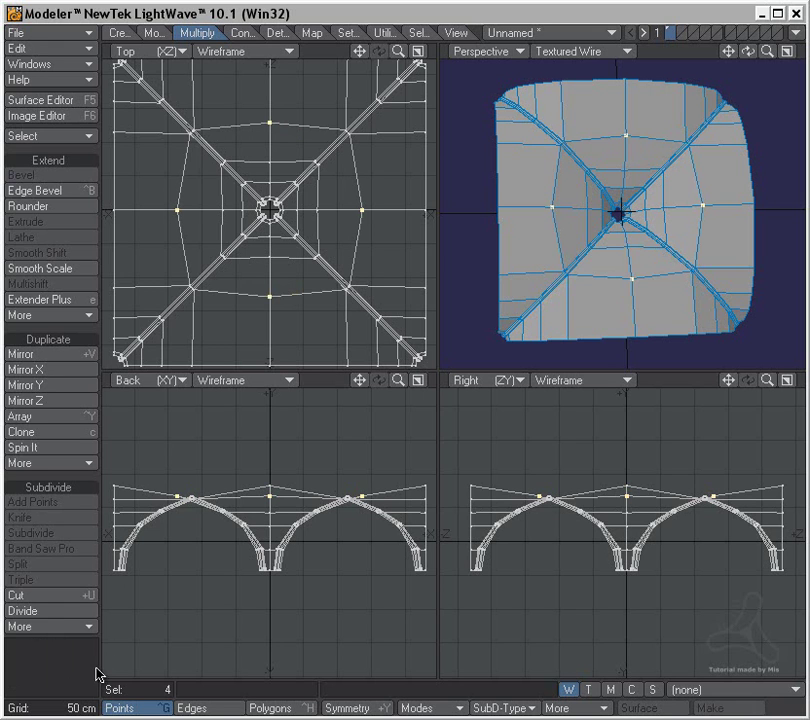
Raise the four scaled crest points slightly and clear the selection
{"action": "key", "text": "t"}
{"action": "left_click_drag", "start_coordinate": [242, 571], "coordinate": [242, 568]}
{"action": "left_click", "coordinate": [90, 658]}
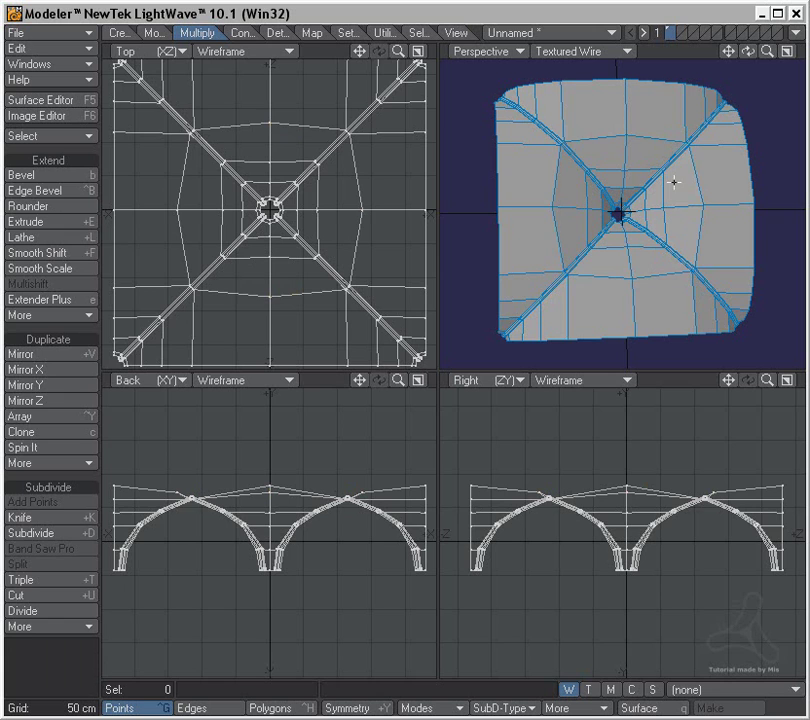
Copy the finished tile into the third layer and mirror it across its +X edge
{"action": "key", "text": "a"}
{"action": "left_click", "coordinate": [693, 36]}
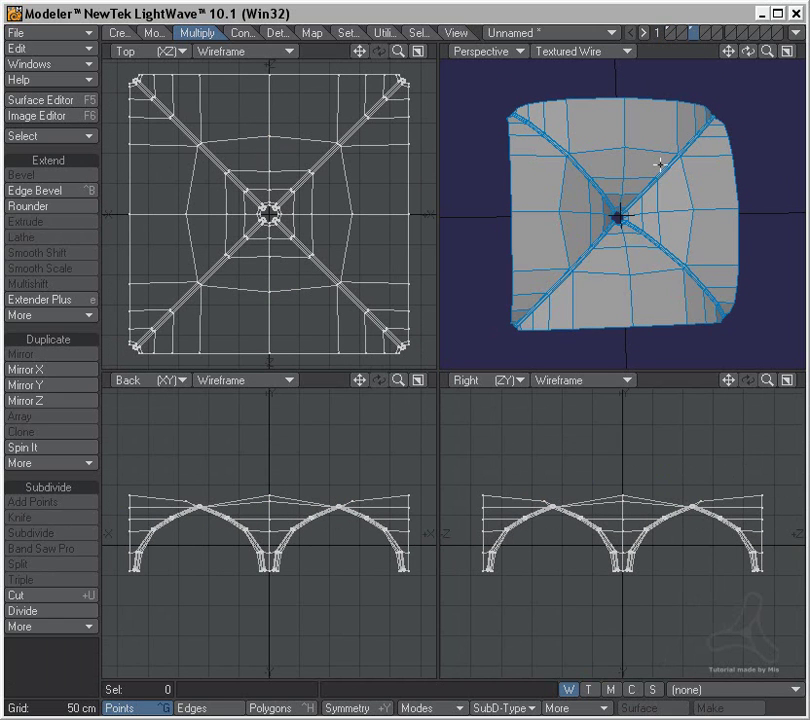
{"action": "key", "text": "shift+v"}
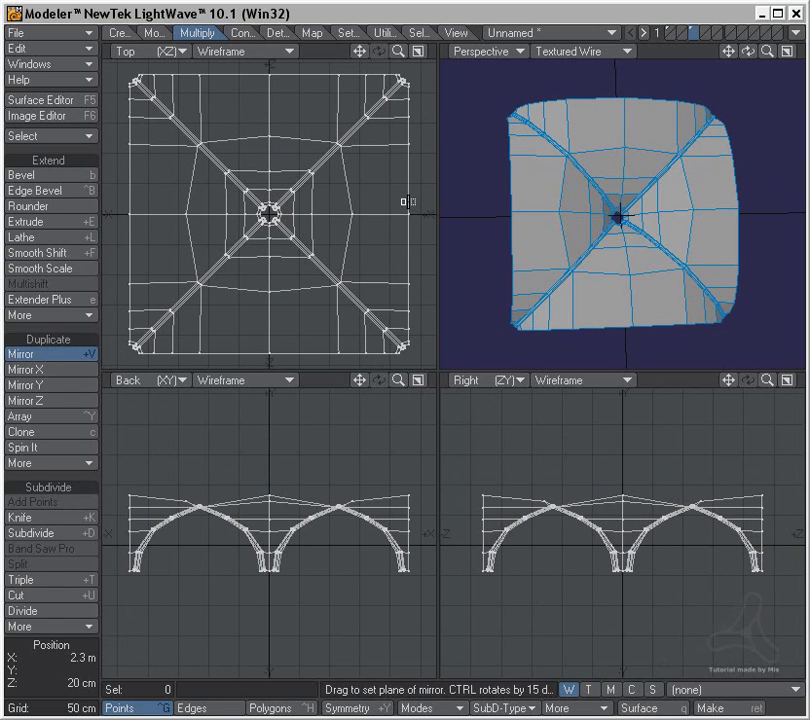
{"action": "left_click_drag", "start_coordinate": [406, 204], "coordinate": [406, 214]}
{"action": "key", "text": "a"}
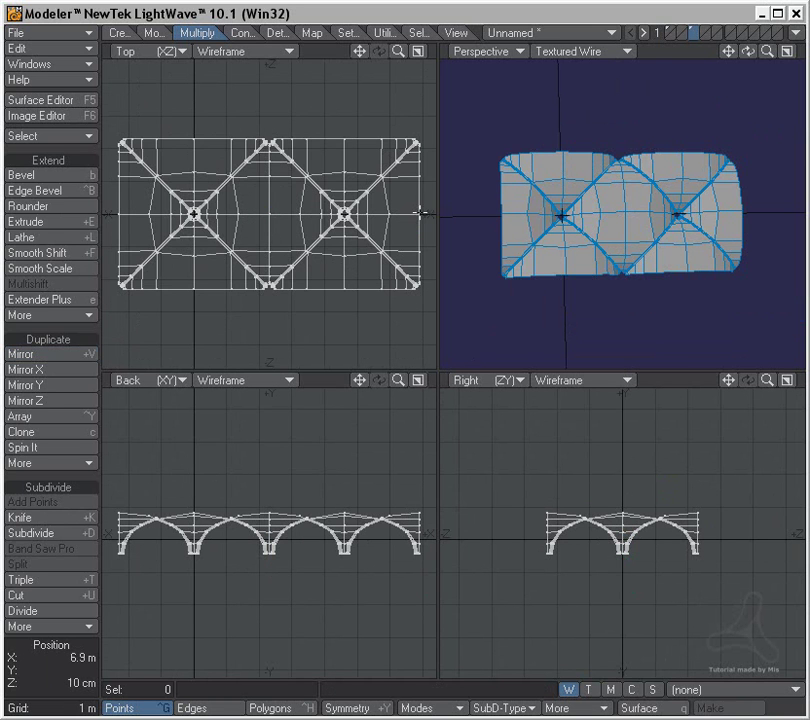
Mirror the two-tile strip across its +X edge into a row of four tiles
{"action": "left_click_drag", "start_coordinate": [414, 209], "coordinate": [414, 213]}
{"action": "key", "text": "a"}
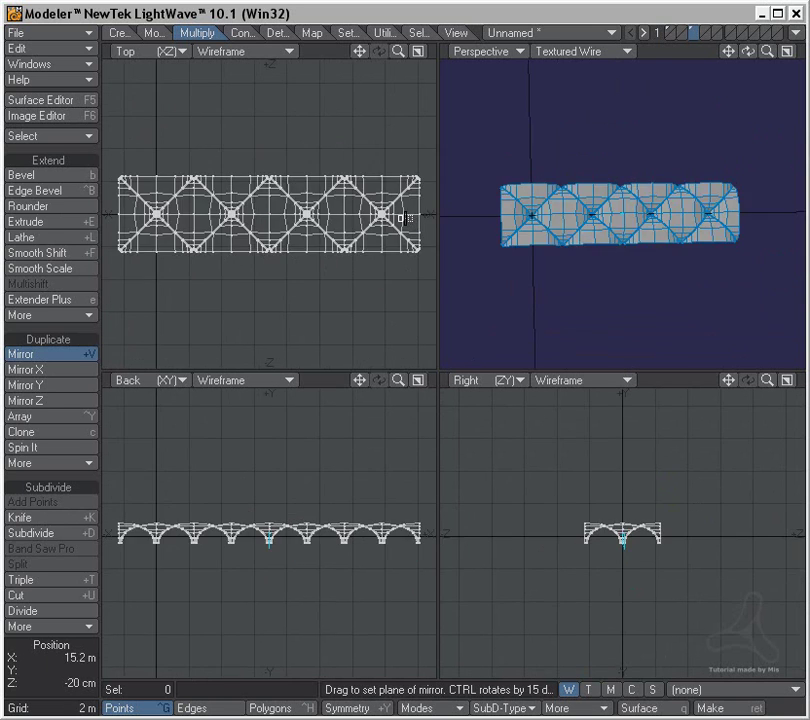
{"action": "key", "text": "space"}
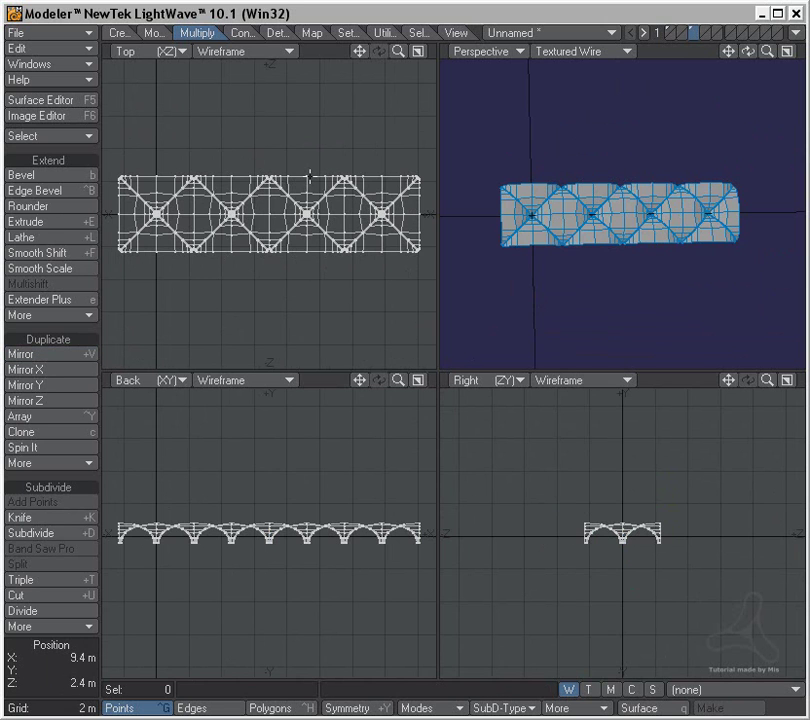
Mirror the four-tile row across its +Z edge to make a second row
{"action": "key", "text": "shift+v"}
{"action": "key", "text": "period"}
{"action": "key", "text": "period"}
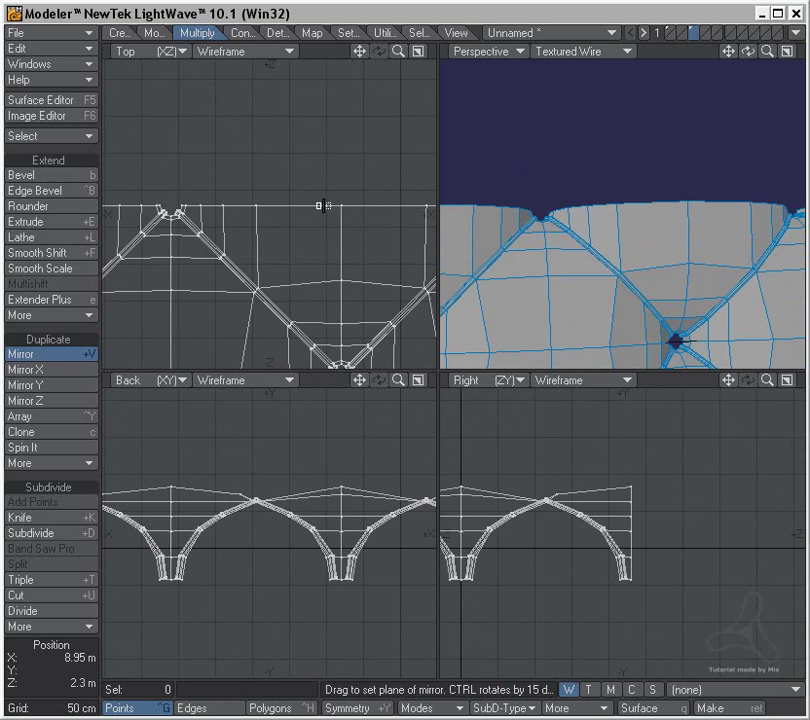
{"action": "key", "text": "a"}
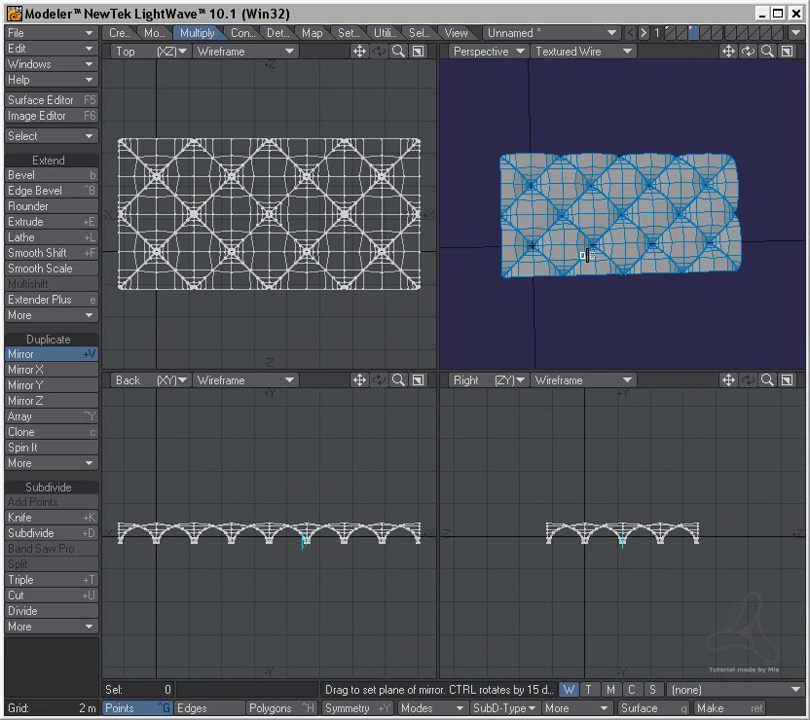
Mirror both rows across their +Z edge into a four-by-four grid, and merge the points with automatic range
{"action": "scroll", "coordinate": [315, 145], "scroll_direction": "up", "scroll_amount": 2}
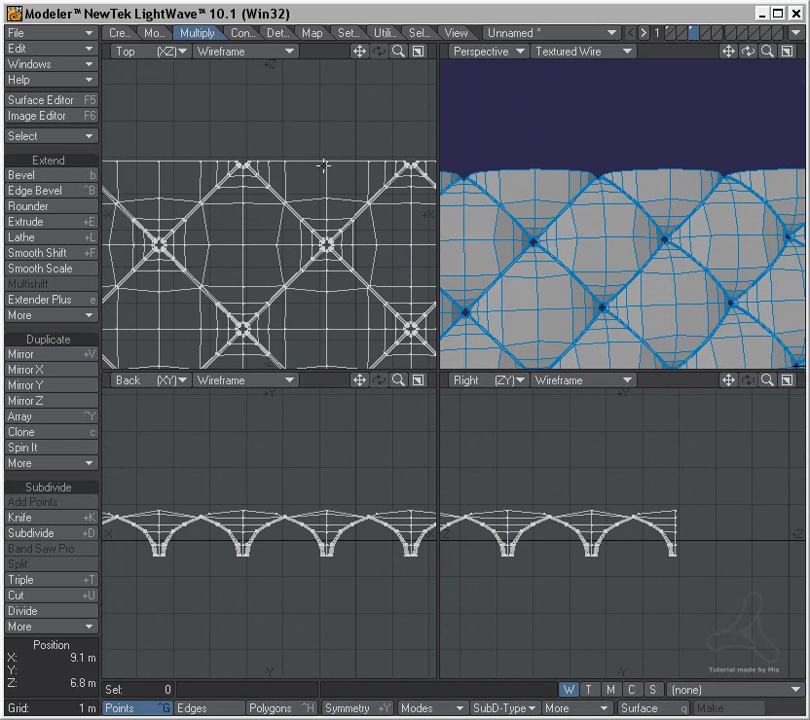
{"action": "key", "text": "shift+v"}
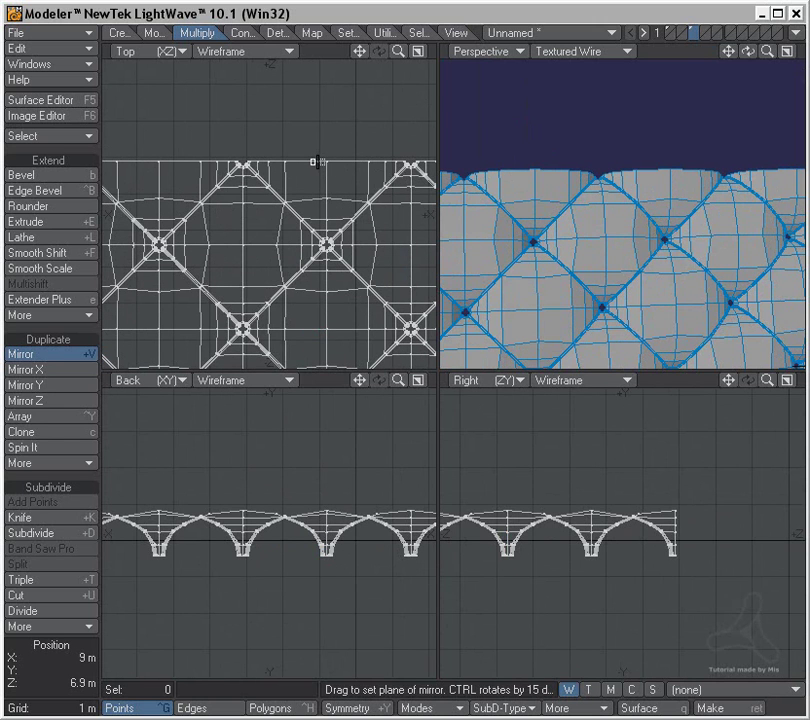
{"action": "left_click_drag", "start_coordinate": [316, 160], "coordinate": [336, 157]}
{"action": "key", "text": "a"}
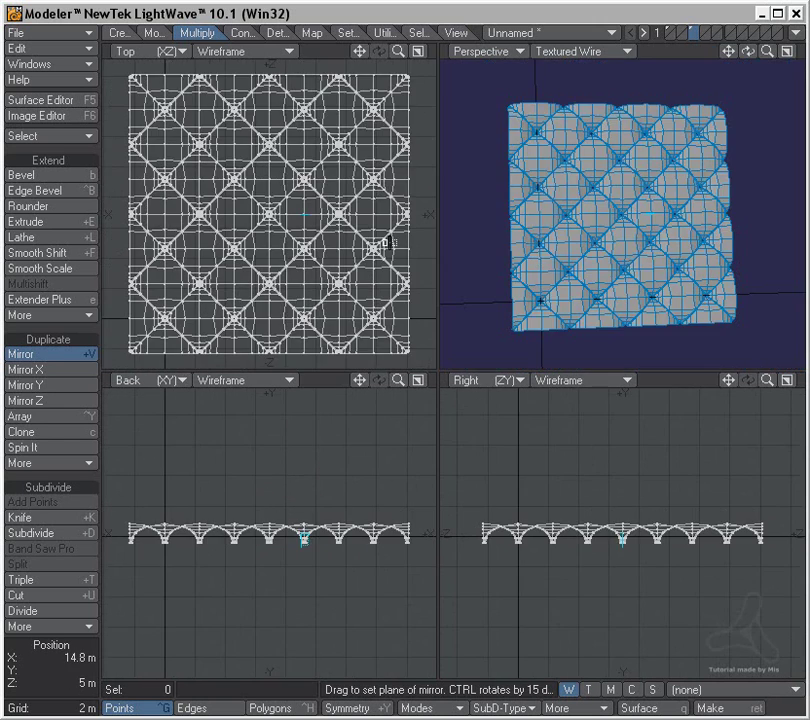
{"action": "key", "text": "m"}
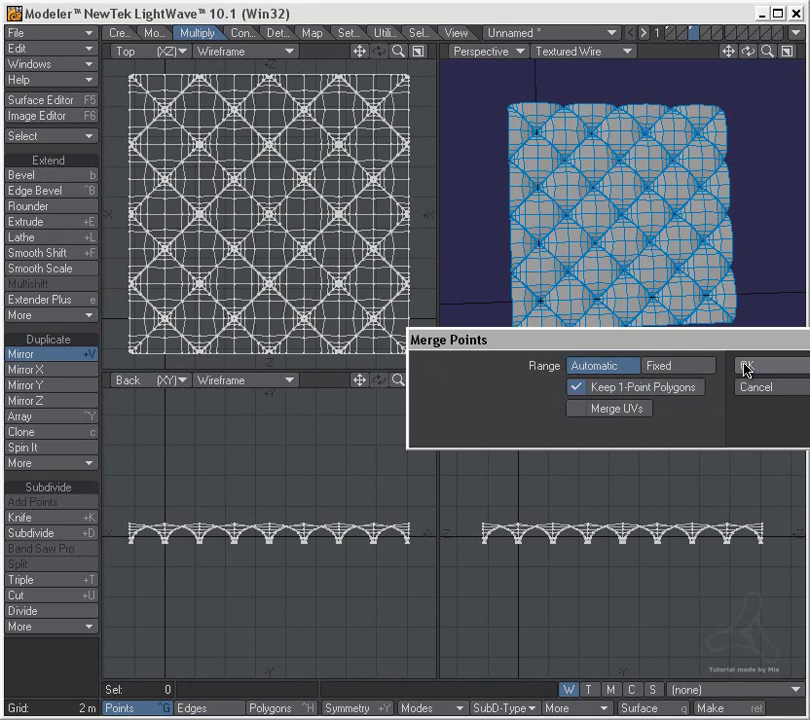
{"action": "left_click", "coordinate": [752, 367]}
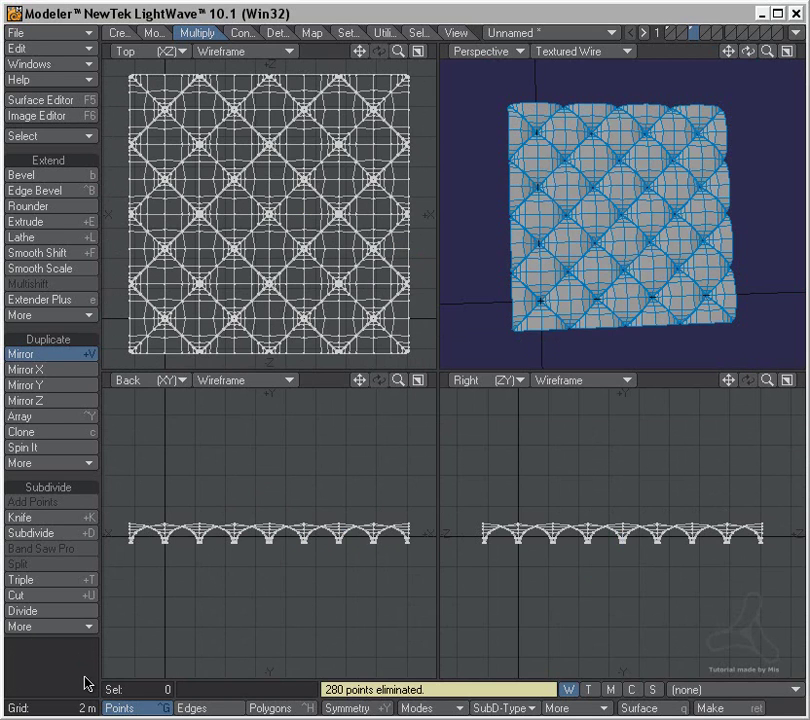
Set the perspective viewport's display mode to Texture to show the tufted grid without wires
{"action": "scroll", "coordinate": [584, 277], "scroll_direction": "up", "scroll_amount": 2}
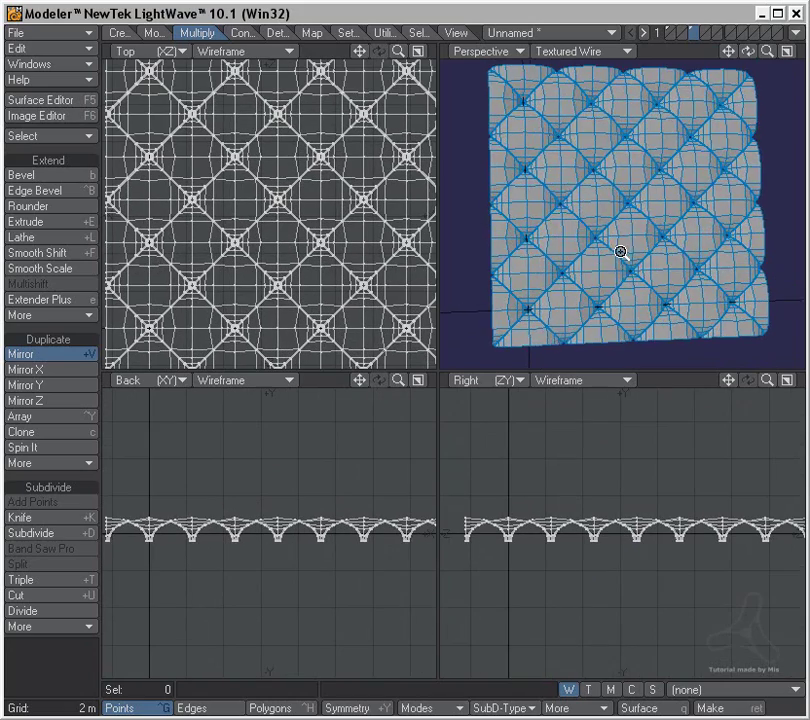
{"action": "left_click_drag", "start_coordinate": [584, 215], "coordinate": [631, 161], "text": "alt"}
{"action": "left_click_drag", "start_coordinate": [647, 228], "coordinate": [654, 174], "text": "alt"}
{"action": "left_click", "coordinate": [576, 52]}
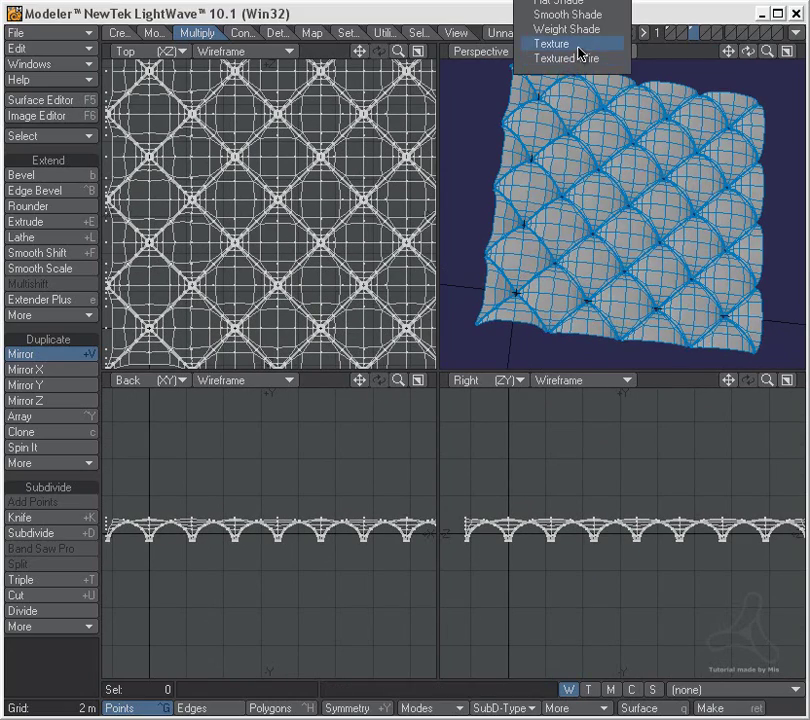
{"action": "left_click", "coordinate": [578, 45]}
Examine the panel's folds and button recesses close up, comparing the mesh with subdivision surfaces off and on
{"action": "key", "text": "."}
{"action": "key", "text": "."}
{"action": "left_click_drag", "start_coordinate": [682, 201], "coordinate": [741, 250], "text": "alt"}
{"action": "key", "text": "."}
{"action": "left_click_drag", "start_coordinate": [601, 245], "coordinate": [685, 279], "text": "alt+shift"}
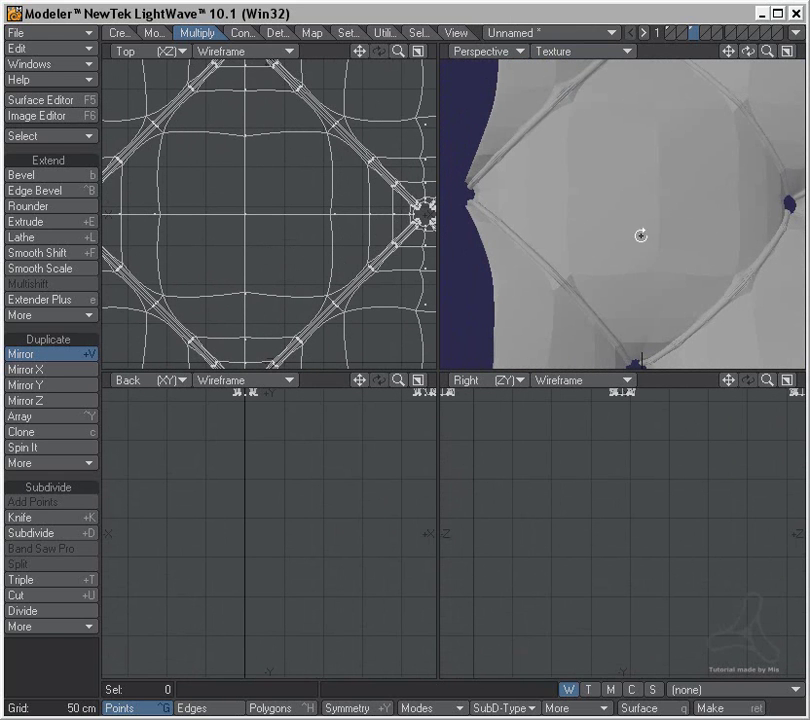
{"action": "key", "text": "Tab"}
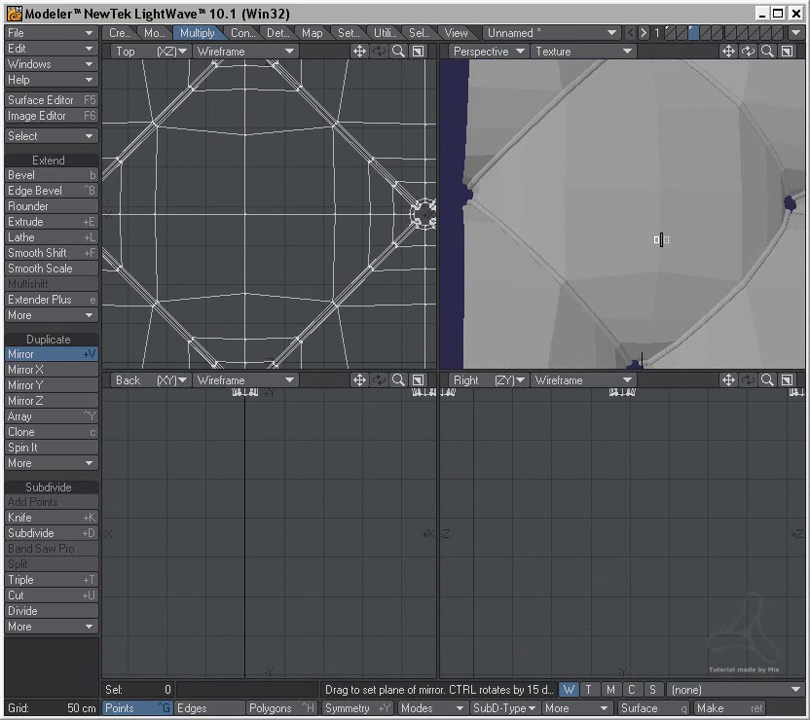
{"action": "key", "text": "a"}
{"action": "left_click_drag", "start_coordinate": [633, 208], "coordinate": [689, 247], "text": "ctrl+alt"}
{"action": "key", "text": "Tab"}
{"action": "left_click_drag", "start_coordinate": [604, 257], "coordinate": [573, 248], "text": "alt"}
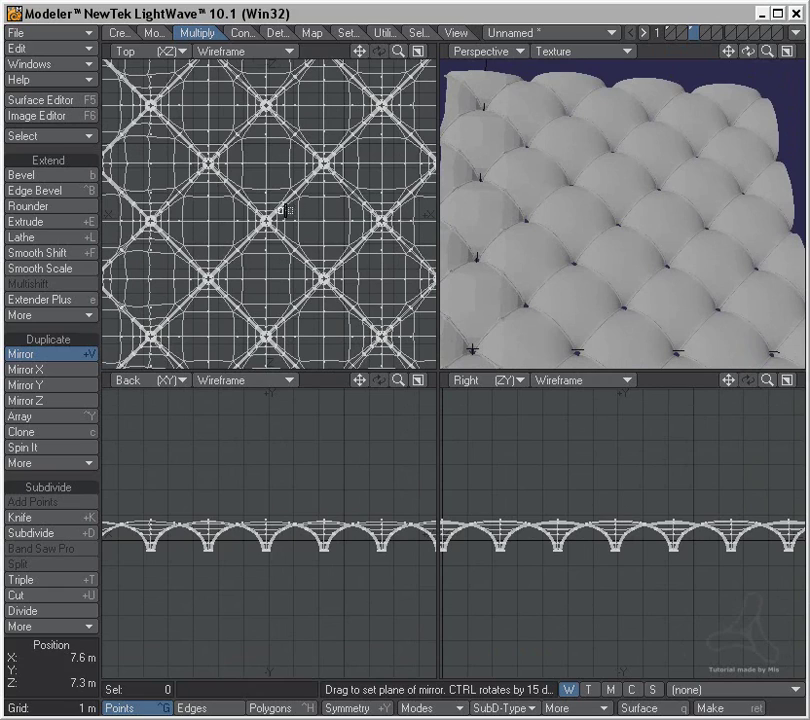
{"action": "left_click_drag", "start_coordinate": [291, 212], "coordinate": [269, 229], "text": "ctrl+alt"}
Delete the outer column of polygons on the -X side of the X = 0 line
{"action": "left_click_drag", "start_coordinate": [212, 146], "coordinate": [253, 122]}
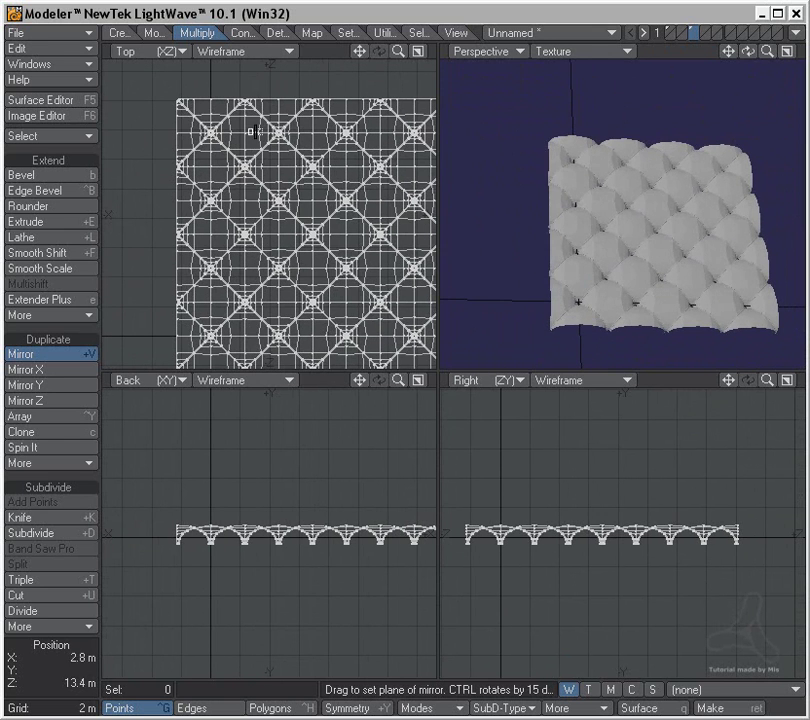
{"action": "scroll", "coordinate": [250, 112], "scroll_direction": "up", "scroll_amount": 5}
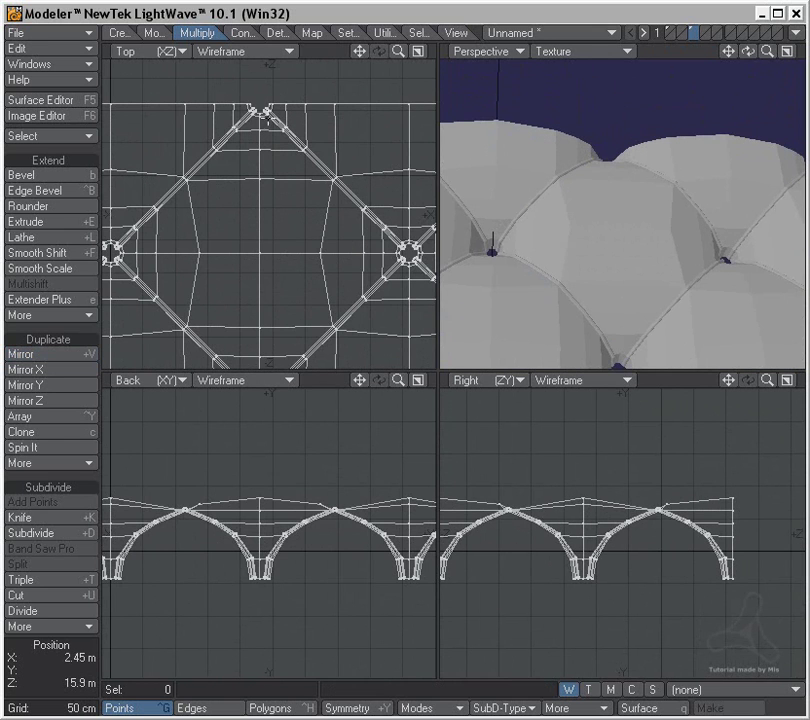
{"action": "left_click", "coordinate": [209, 708]}
{"action": "left_click_drag", "start_coordinate": [243, 524], "coordinate": [420, 527], "text": "alt"}
{"action": "left_click_drag", "start_coordinate": [352, 537], "coordinate": [351, 485], "text": "alt"}
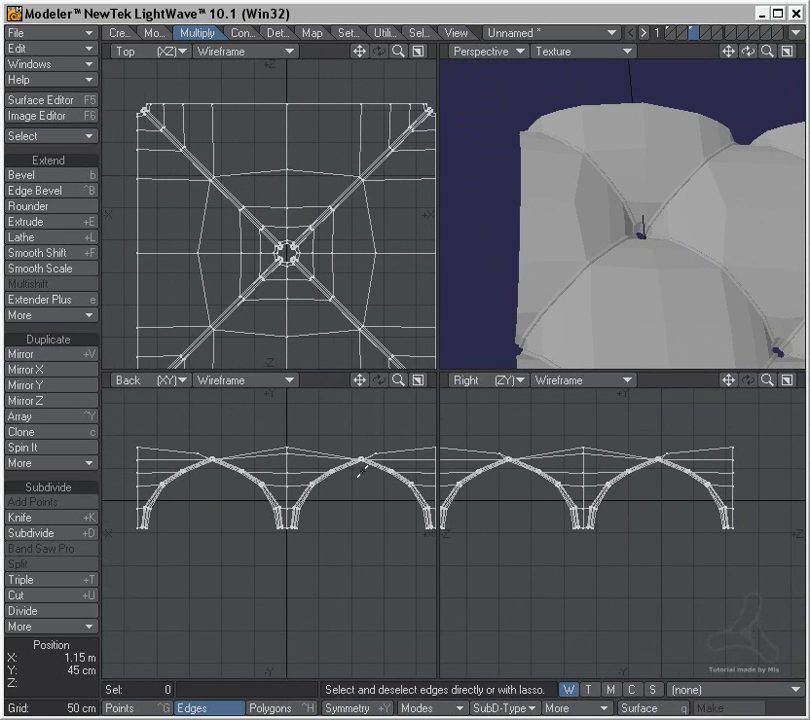
{"action": "key", "text": "ctrl+h"}
{"action": "left_click_drag", "start_coordinate": [300, 473], "coordinate": [320, 469], "text": "ctrl+alt"}
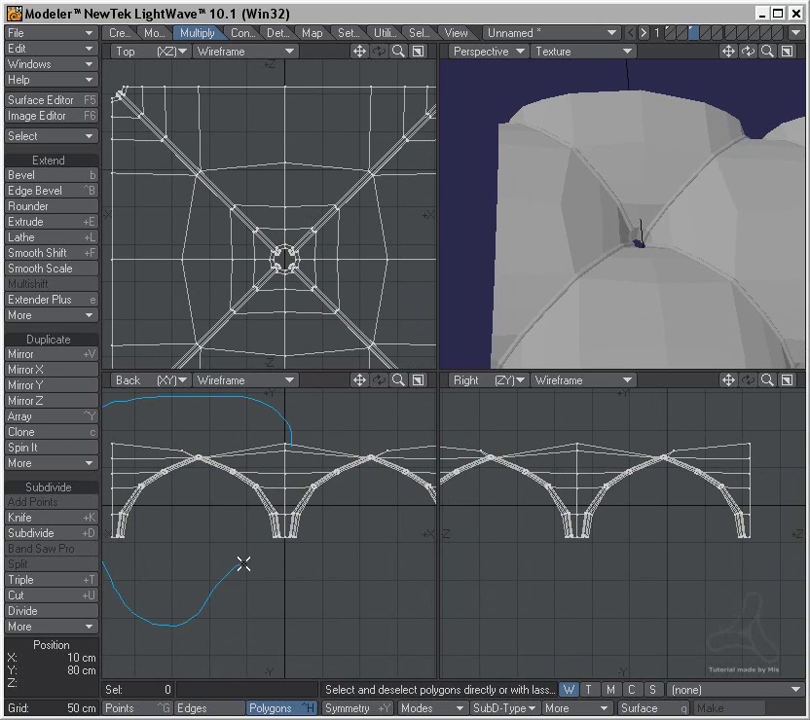
{"action": "right_click_drag", "start_coordinate": [287, 530], "coordinate": [287, 535]}
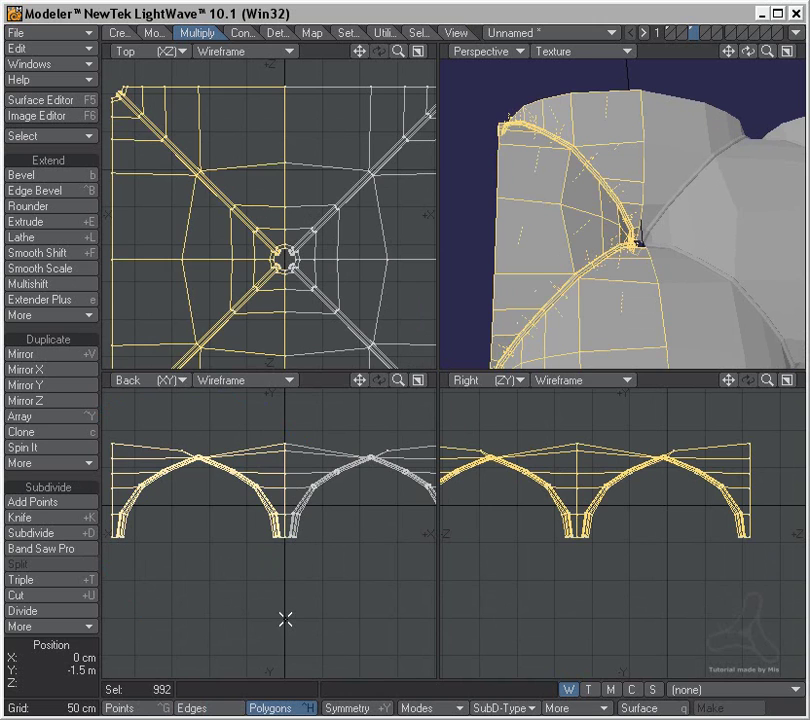
{"action": "key", "text": "Delete"}
Delete the adjoining half-tile column of polygons between X = 0 and X = 2.3 m
{"action": "left_click_drag", "start_coordinate": [327, 545], "coordinate": [210, 525]}
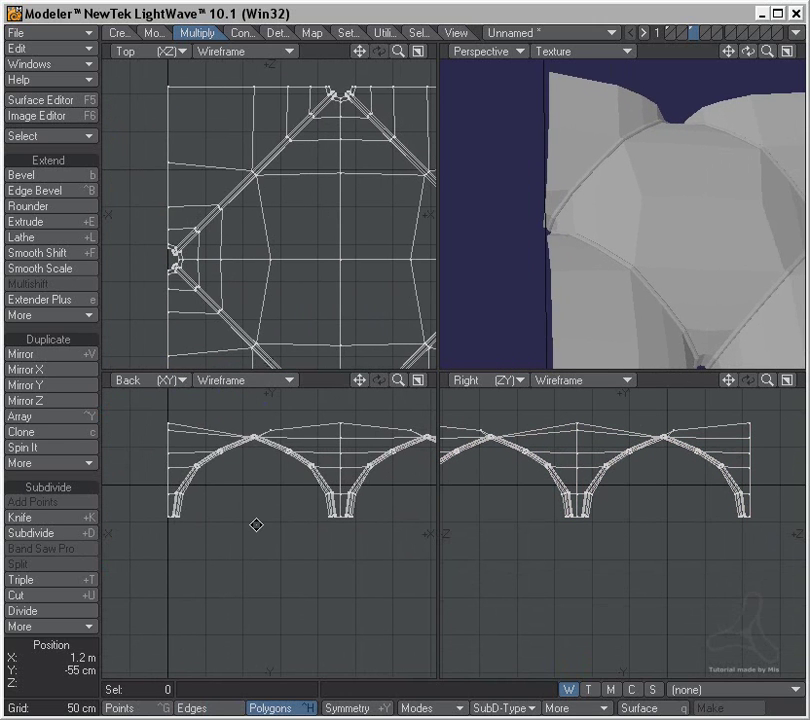
{"action": "key", "text": "Tab"}
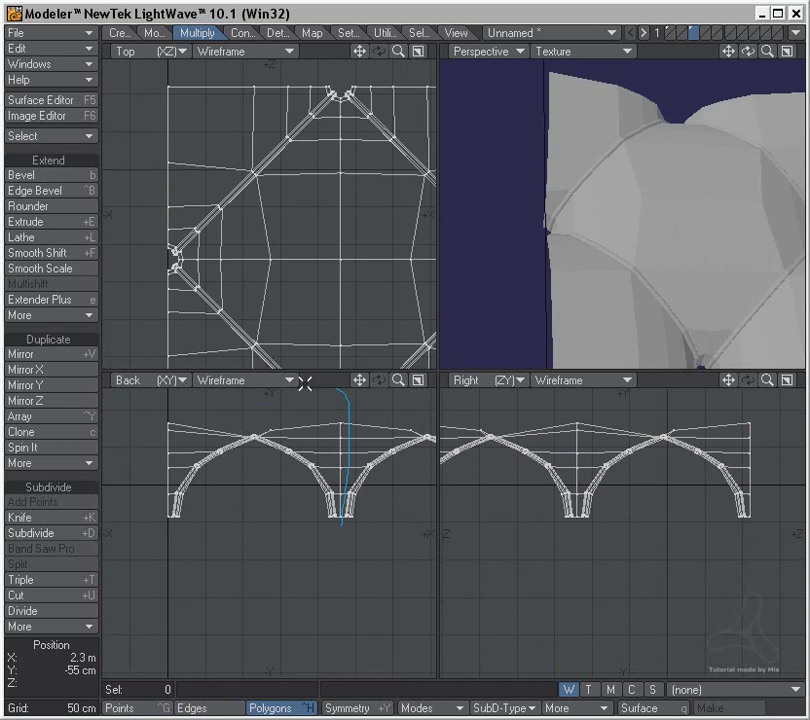
{"action": "left_click_drag", "start_coordinate": [165, 390], "coordinate": [237, 637]}
{"action": "right_click_drag", "start_coordinate": [341, 515], "coordinate": [354, 661]}
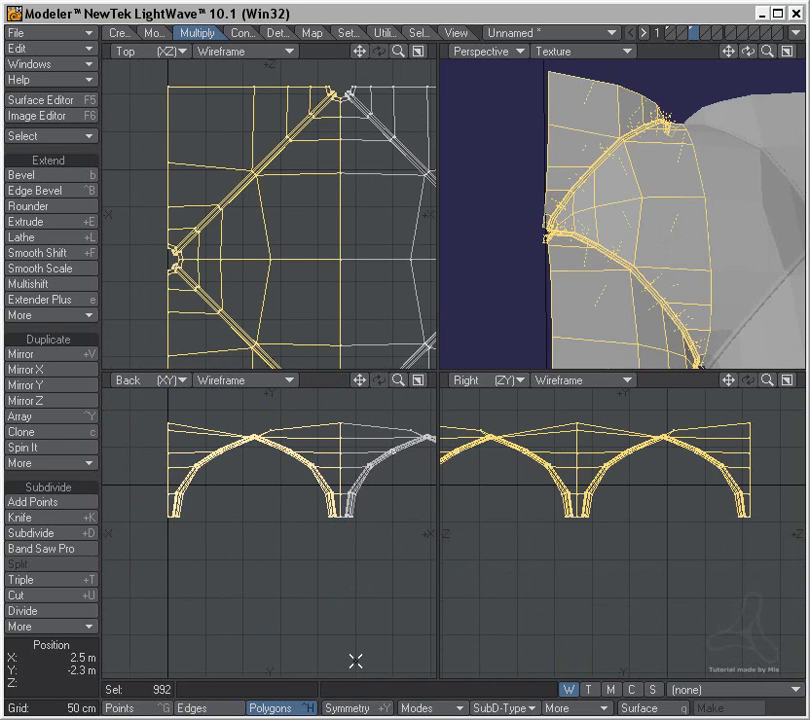
{"action": "key", "text": "Delete"}
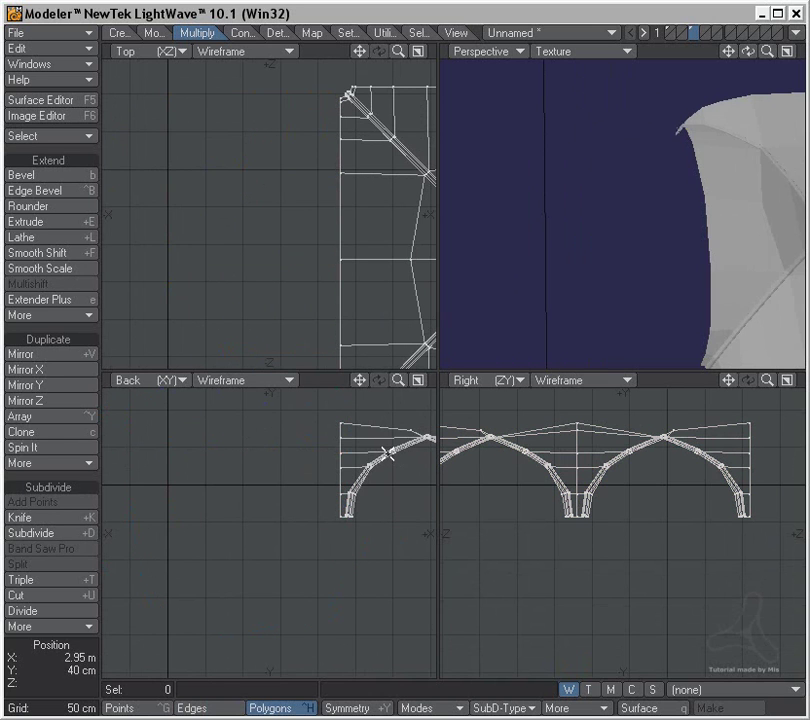
Mirror the remaining grid across its -X edge at X = 2.3 m and merge the points
{"action": "key", "text": "shift+v"}
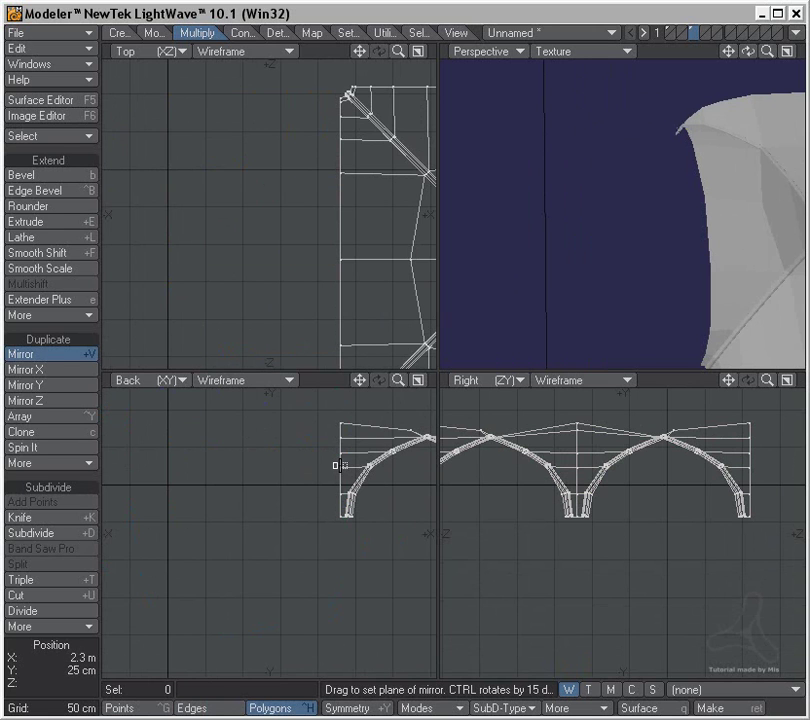
{"action": "left_click_drag", "start_coordinate": [339, 465], "coordinate": [339, 471]}
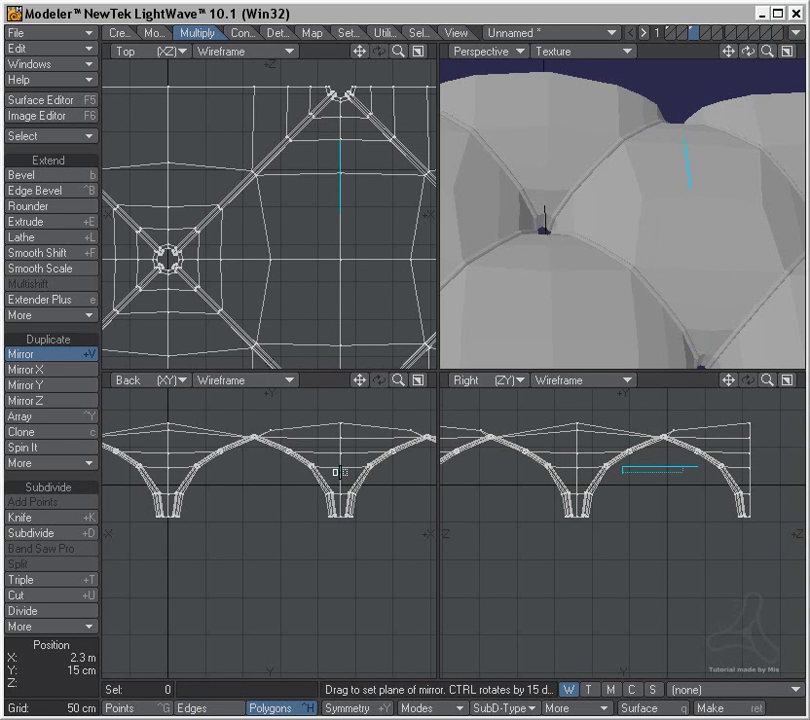
{"action": "key", "text": "m"}
{"action": "key", "text": "Return"}
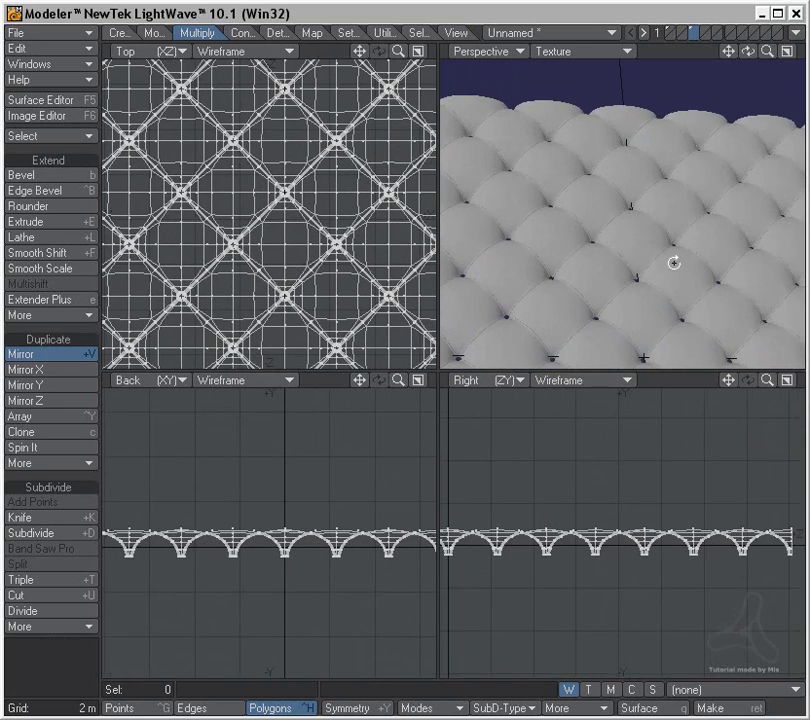
Examine the widened tufted panel in a maximized perspective view with subdivision surfaces on
{"action": "key", "text": "KP_0"}
{"action": "key", "text": "a"}
{"action": "left_click_drag", "start_coordinate": [448, 390], "coordinate": [430, 500], "text": "alt"}
{"action": "left_click_drag", "start_coordinate": [382, 396], "coordinate": [410, 431], "text": "ctrl+alt"}
{"action": "scroll", "coordinate": [410, 431], "scroll_direction": "down", "scroll_amount": 5}
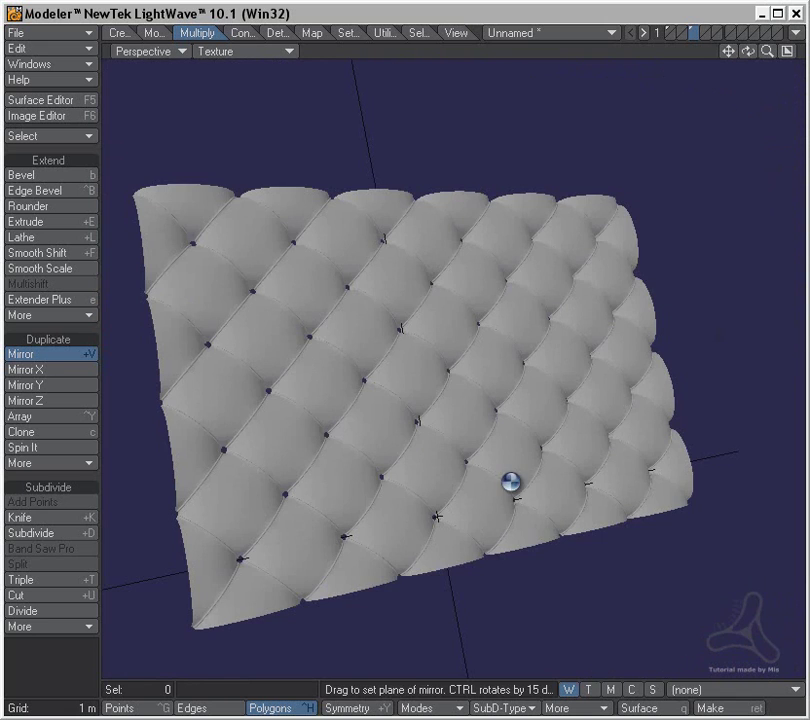
{"action": "key", "text": "KP_0"}
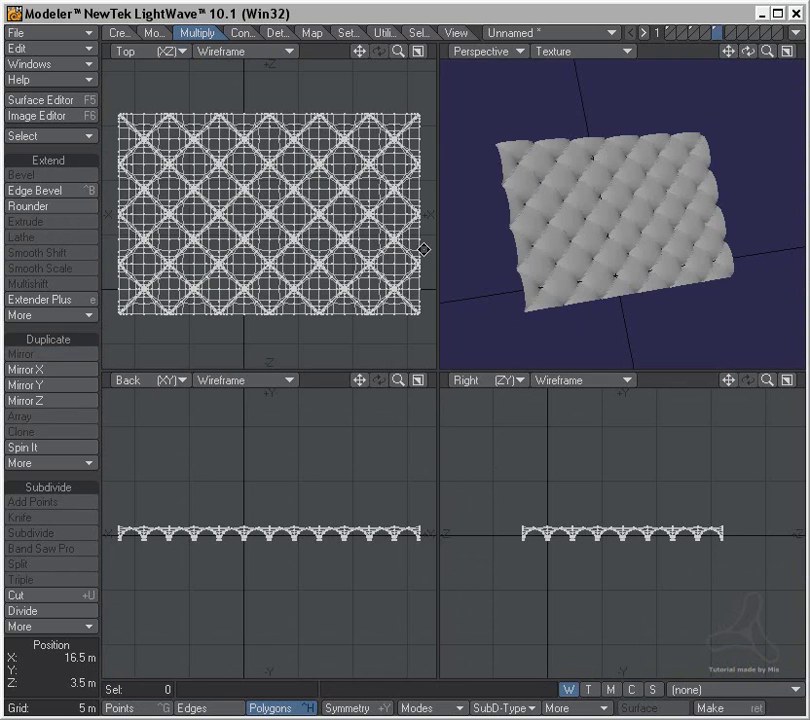
Mirror the fifth layer's copy of the panel across its +X edge at X = 16 m into a long strip
{"action": "left_click_drag", "start_coordinate": [424, 247], "coordinate": [325, 262], "text": "alt"}
{"action": "key", "text": "space"}
{"action": "key", "text": "shift+v"}
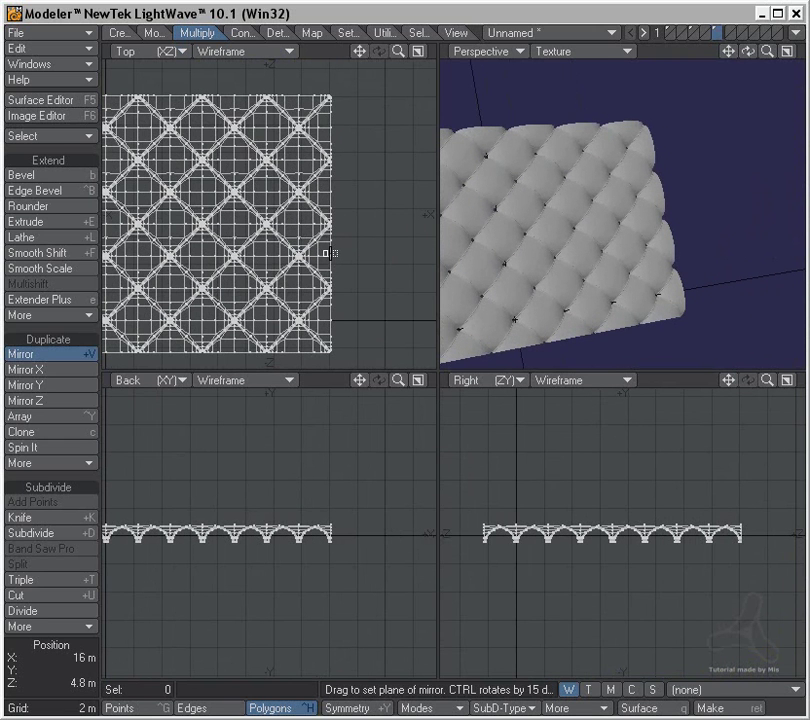
{"action": "left_click_drag", "start_coordinate": [325, 253], "coordinate": [330, 267]}
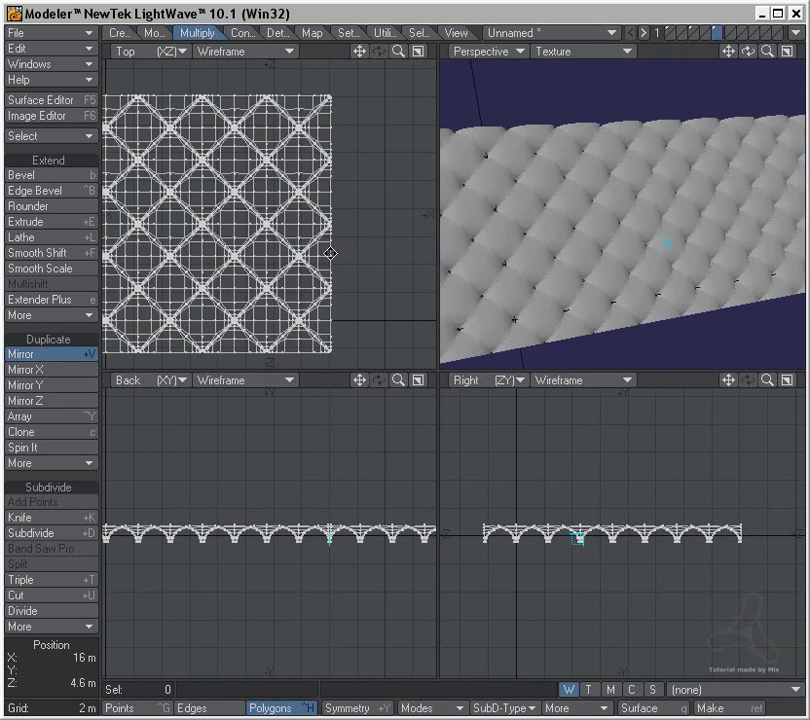
{"action": "scroll", "coordinate": [327, 267], "scroll_direction": "up", "scroll_amount": 4}
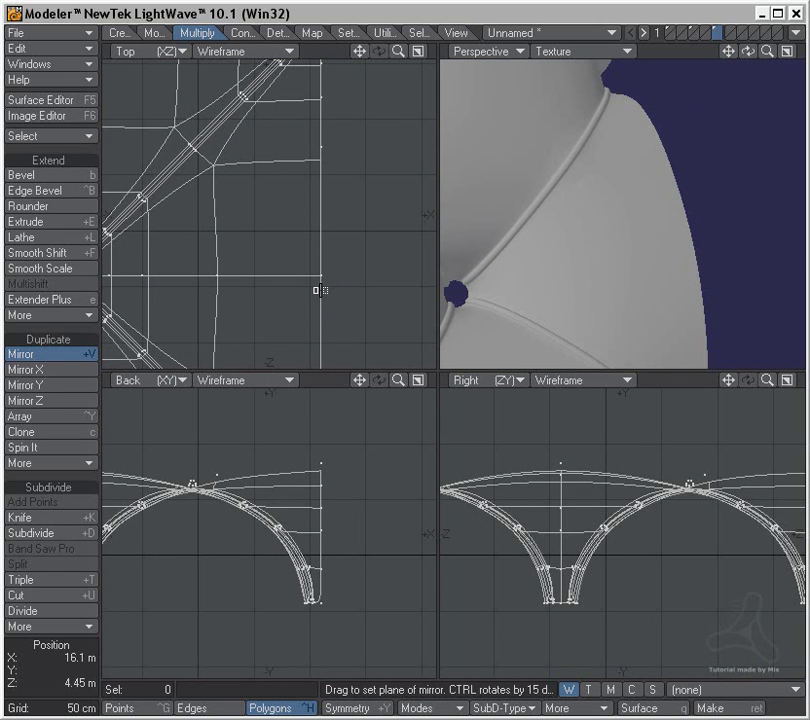
{"action": "key", "text": "a"}
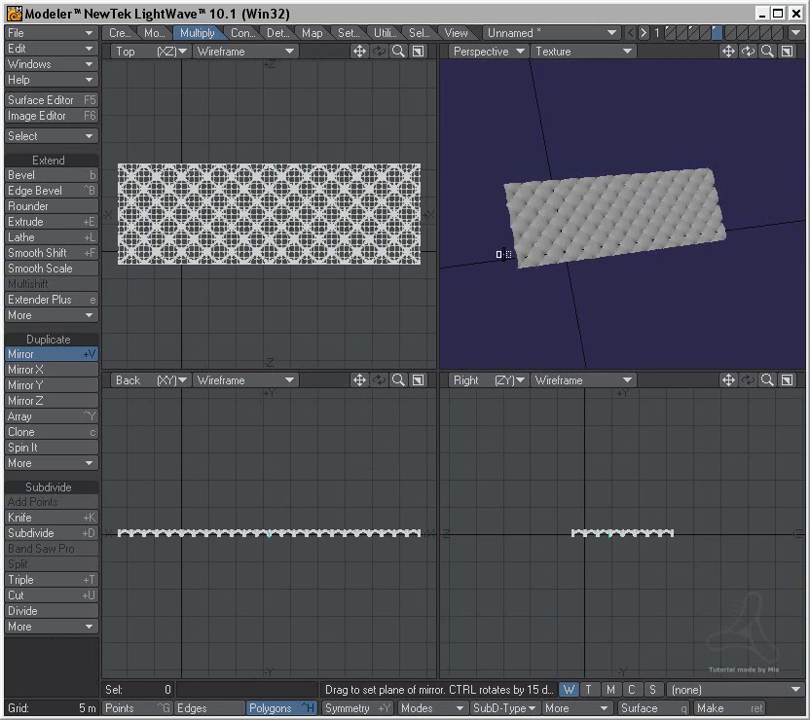
{"action": "left_click_drag", "start_coordinate": [585, 240], "coordinate": [800, 222], "text": "ctrl+alt"}
{"action": "left_click_drag", "start_coordinate": [800, 222], "coordinate": [665, 193], "text": "alt"}
{"action": "key", "text": "a"}
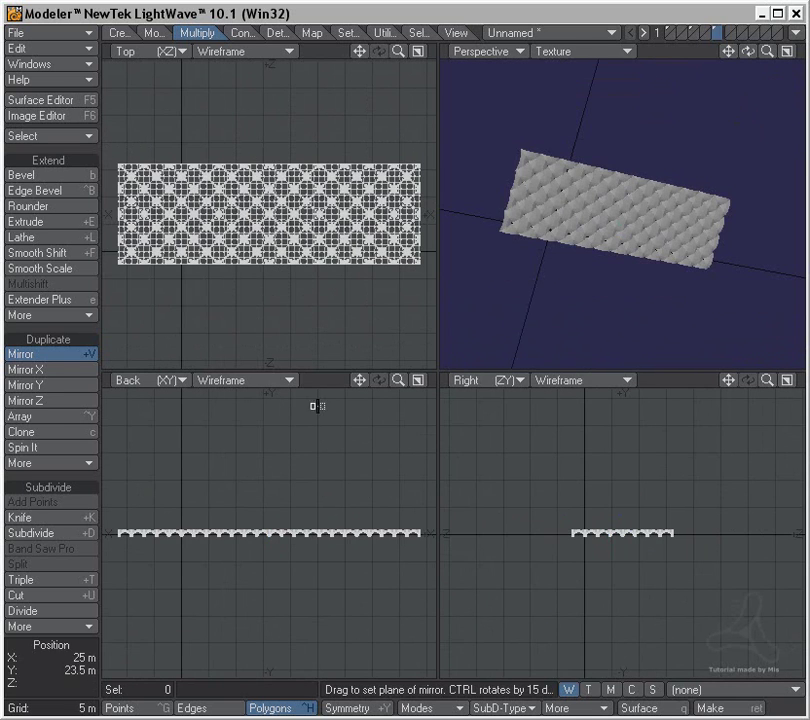
{"action": "left_click_drag", "start_coordinate": [608, 207], "coordinate": [762, 217], "text": "ctrl+alt"}
{"action": "left_click_drag", "start_coordinate": [707, 237], "coordinate": [514, 135], "text": "alt"}
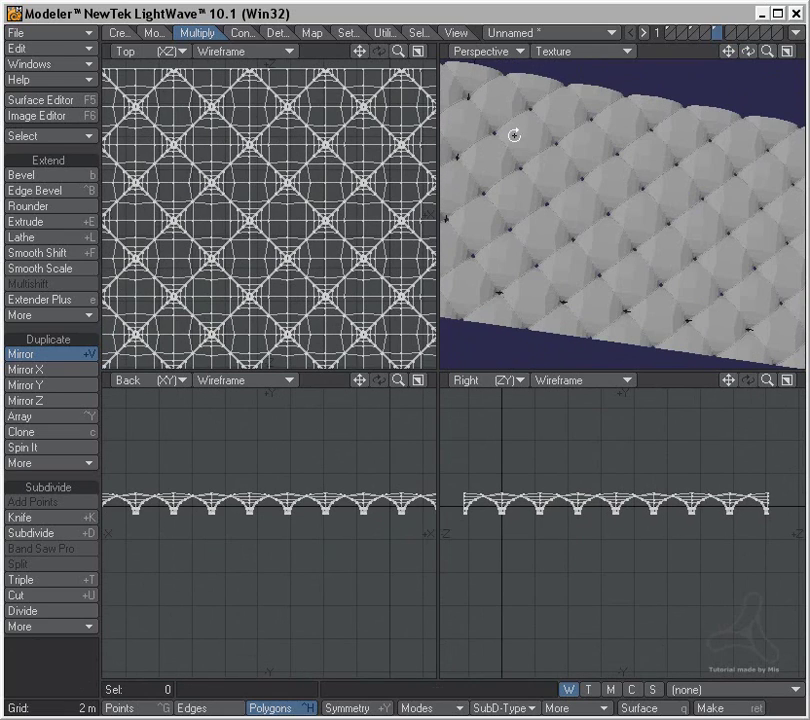
Bend the +Z side of the strip downward into a rounded edge along its full length
{"action": "left_click", "coordinate": [161, 38]}
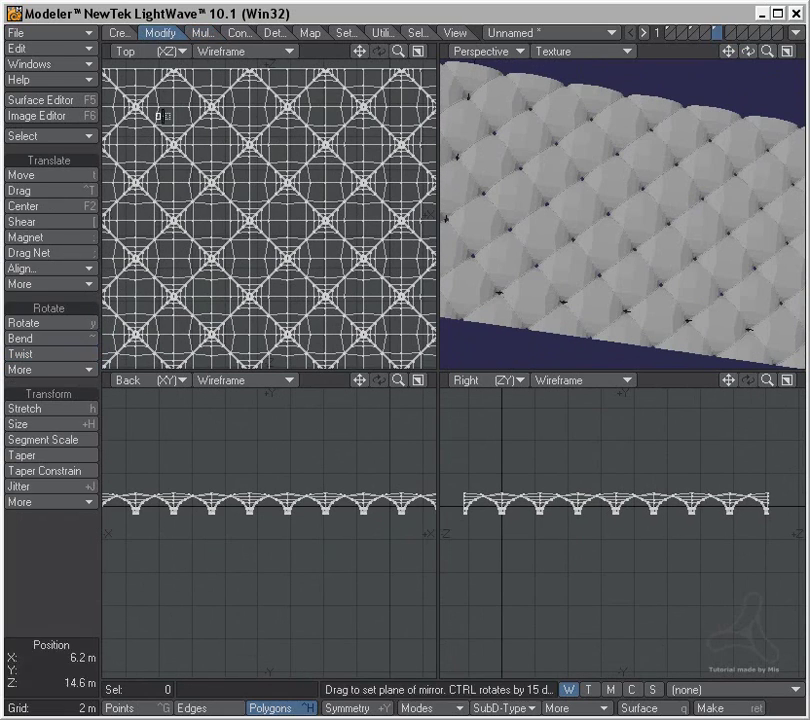
{"action": "left_click", "coordinate": [60, 338]}
{"action": "key", "text": "a"}
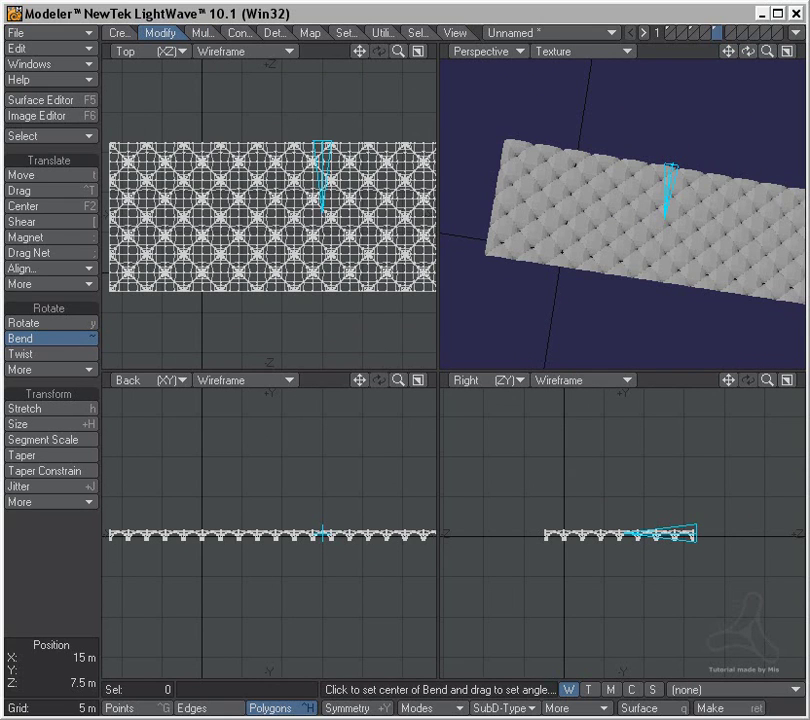
{"action": "left_click_drag", "start_coordinate": [690, 528], "coordinate": [802, 545], "text": "ctrl+alt"}
{"action": "left_click_drag", "start_coordinate": [401, 539], "coordinate": [424, 526], "text": "alt"}
{"action": "left_click_drag", "start_coordinate": [271, 504], "coordinate": [271, 567], "text": "ctrl"}
{"action": "left_click_drag", "start_coordinate": [330, 503], "coordinate": [390, 503]}
{"action": "key", "text": "space"}
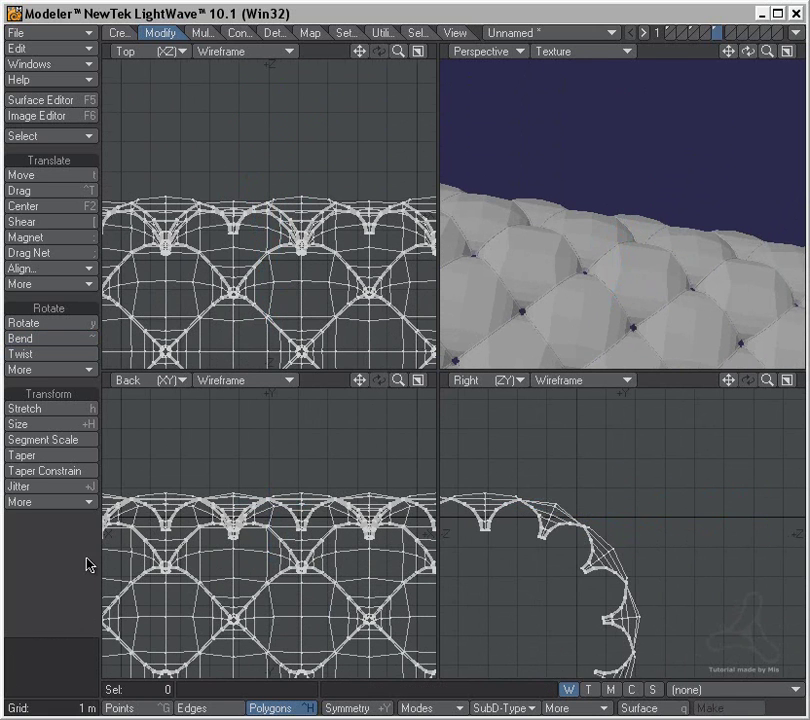
Examine the bent strip and its curved edge from several angles
{"action": "key", "text": "a"}
{"action": "left_click_drag", "start_coordinate": [551, 201], "coordinate": [697, 257], "text": "alt"}
{"action": "left_click_drag", "start_coordinate": [629, 213], "coordinate": [707, 260], "text": "ctrl+alt"}
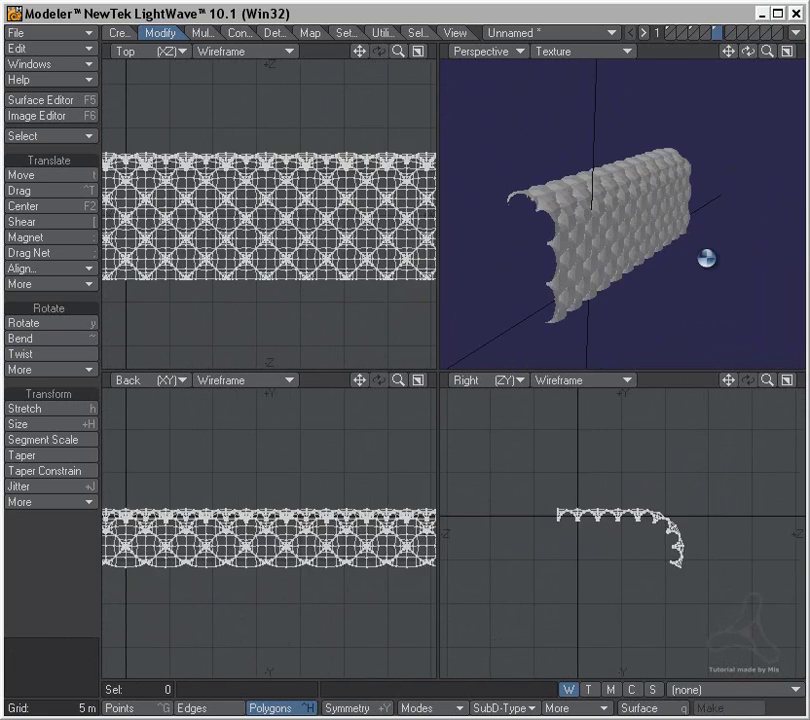
{"action": "scroll", "coordinate": [626, 211], "scroll_direction": "up", "scroll_amount": 3}
{"action": "left_click_drag", "start_coordinate": [683, 222], "coordinate": [626, 244], "text": "alt"}
{"action": "key", "text": "a"}
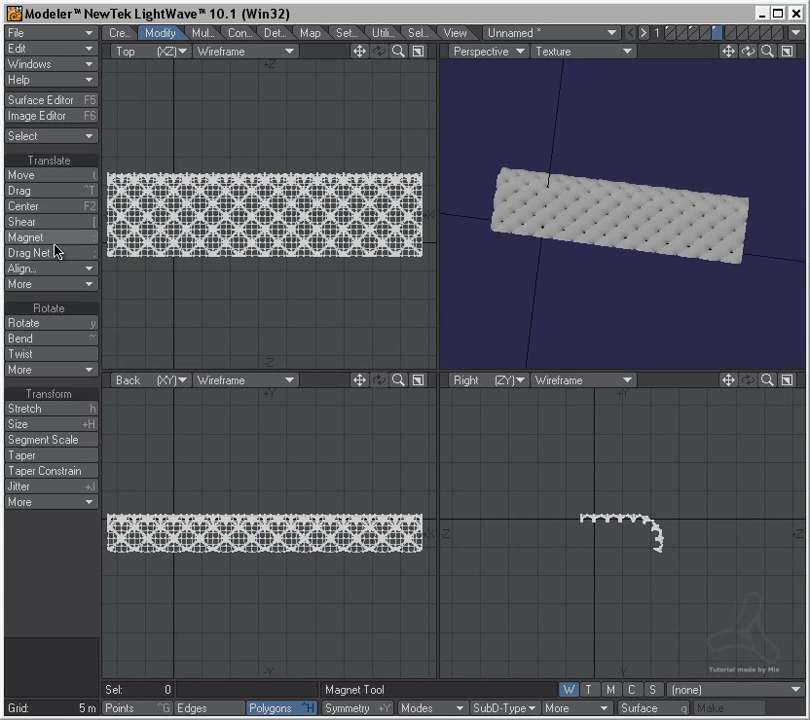
Start a bend on the strip's +X end and set its range along the X axis, beginning at about 30 m
{"action": "left_click", "coordinate": [49, 338]}
{"action": "left_click_drag", "start_coordinate": [361, 311], "coordinate": [253, 307], "text": "alt"}
{"action": "left_click_drag", "start_coordinate": [263, 234], "coordinate": [313, 241], "text": "ctrl+alt"}
{"action": "left_click_drag", "start_coordinate": [229, 203], "coordinate": [333, 198]}
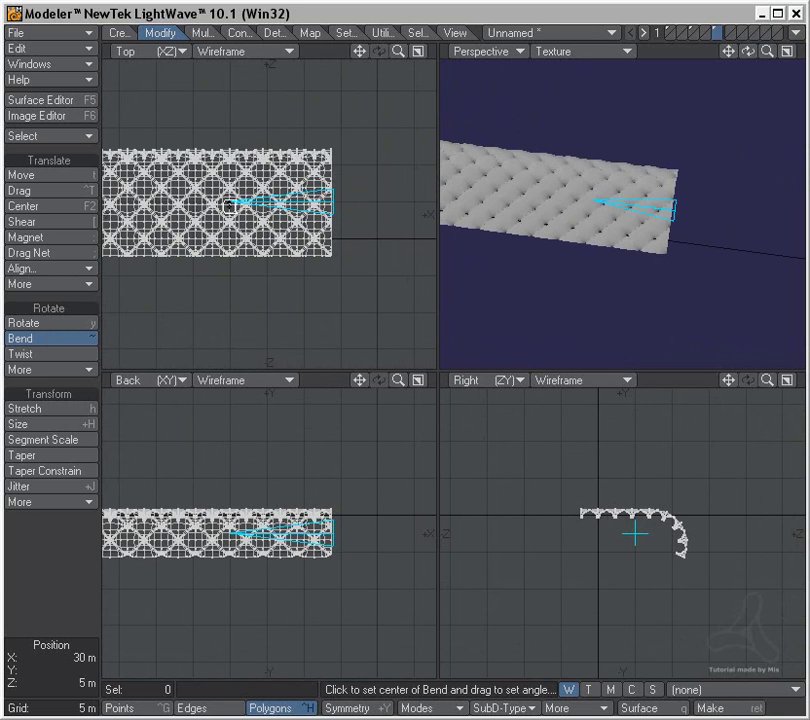
{"action": "left_click_drag", "start_coordinate": [568, 490], "coordinate": [666, 516], "text": "ctrl+alt"}
{"action": "left_click_drag", "start_coordinate": [377, 541], "coordinate": [427, 540], "text": "ctrl+alt"}
{"action": "left_click_drag", "start_coordinate": [360, 556], "coordinate": [570, 586]}
{"action": "left_click_drag", "start_coordinate": [658, 555], "coordinate": [657, 538]}
{"action": "key", "text": "ctrl+z"}
{"action": "left_click_drag", "start_coordinate": [359, 552], "coordinate": [363, 519]}
{"action": "left_click_drag", "start_coordinate": [165, 548], "coordinate": [147, 519]}
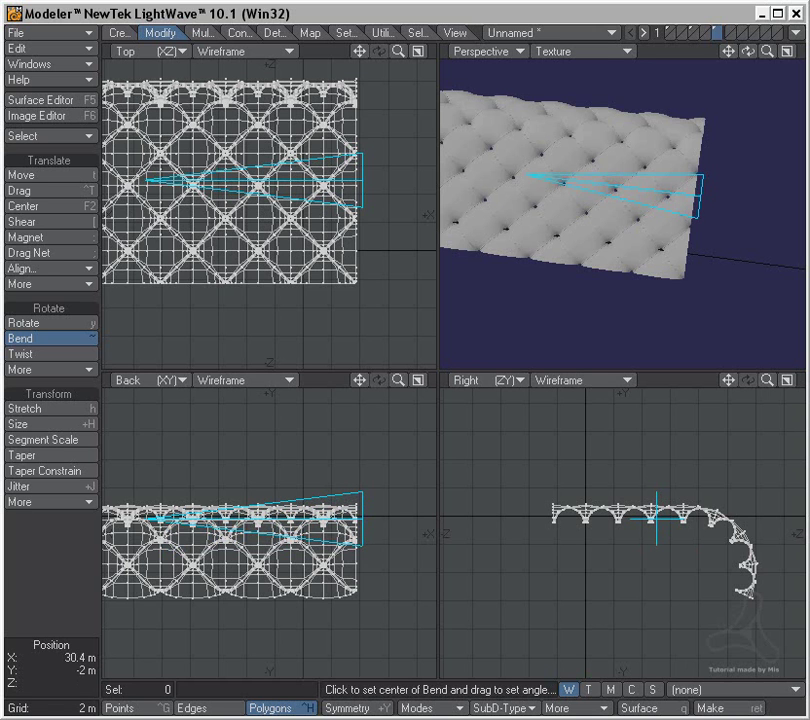
Bend the strip's +X end upward by 90° to form the sofa's corner
{"action": "left_click_drag", "start_coordinate": [297, 253], "coordinate": [230, 257], "text": "ctrl+alt"}
{"action": "left_click_drag", "start_coordinate": [625, 524], "coordinate": [625, 419]}
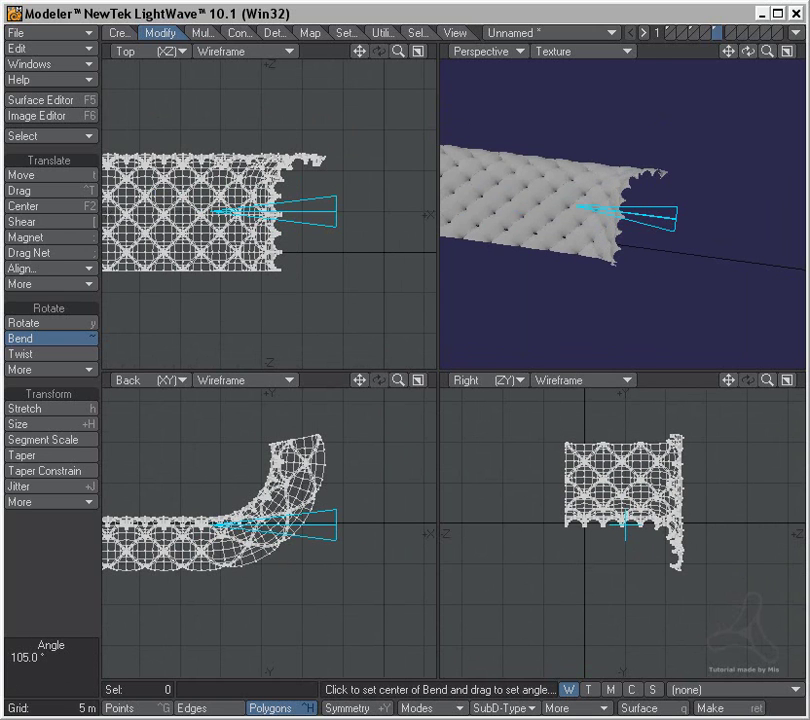
{"action": "left_click_drag", "start_coordinate": [262, 419], "coordinate": [274, 428]}
{"action": "left_click_drag", "start_coordinate": [622, 434], "coordinate": [625, 434]}
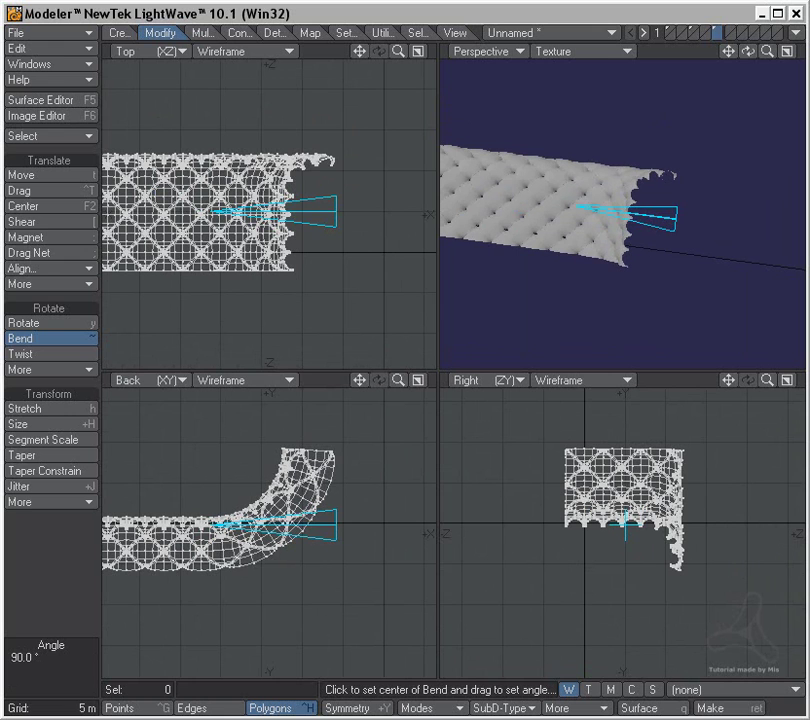
{"action": "key", "text": "space"}
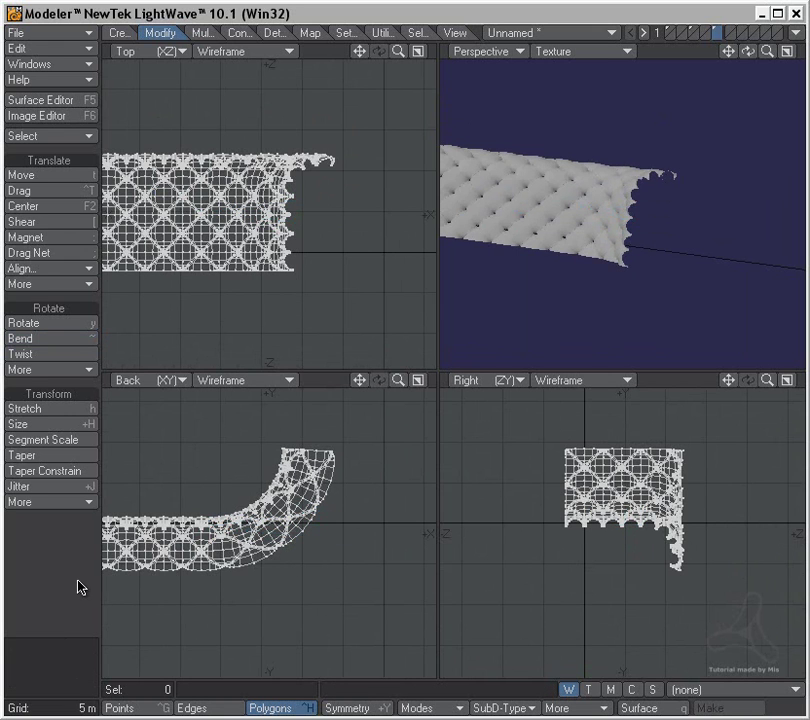
Rotate the bent strip 90° about the X axis so it stands upright with its corner curving toward -Z
{"action": "key", "text": "a"}
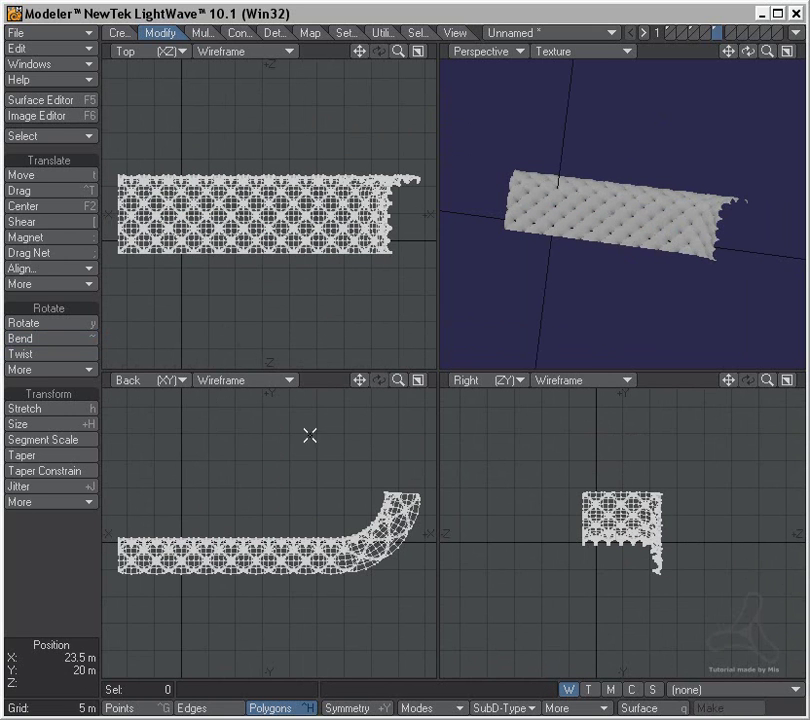
{"action": "key", "text": "r"}
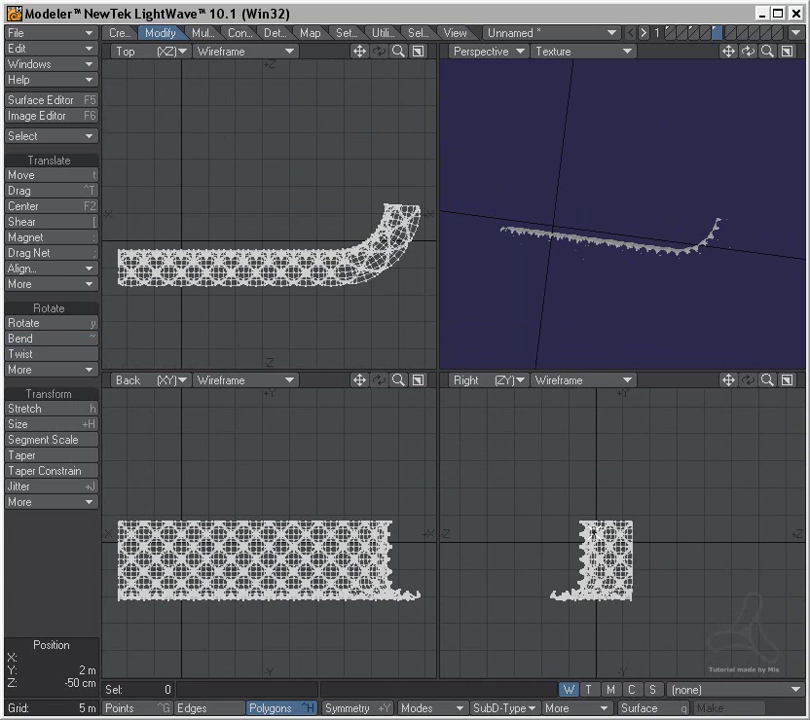
{"action": "key", "text": "e"}
{"action": "key", "text": "r"}
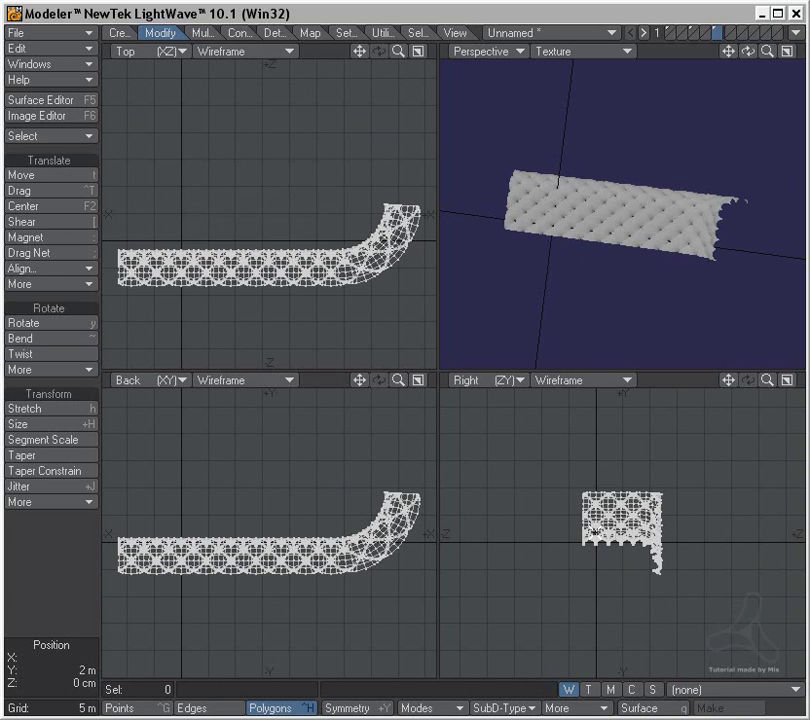
{"action": "key", "text": "ctrl+r"}
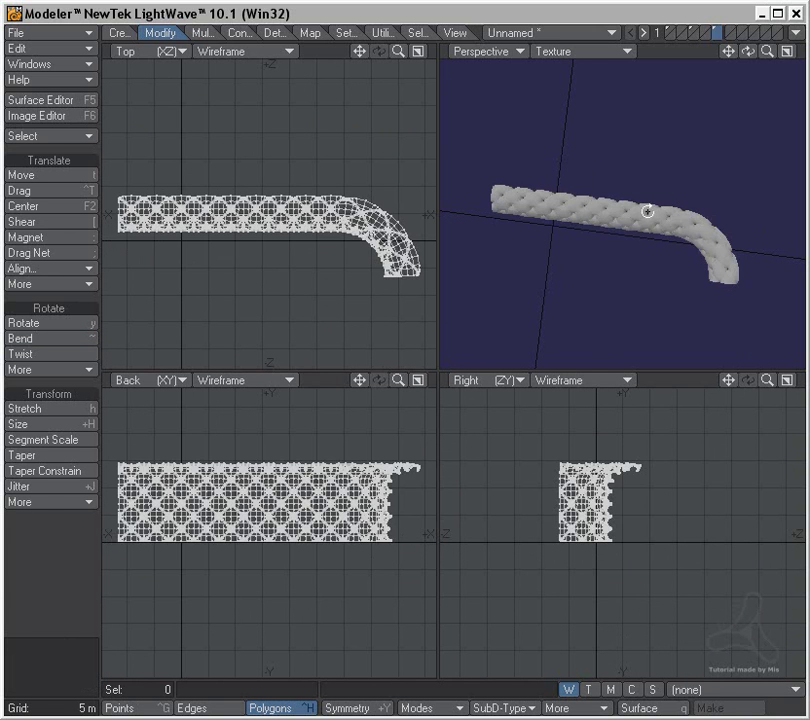
Duplicate the whole upright strip and rotate the copy 90° about the Y axis
{"action": "left_click_drag", "start_coordinate": [620, 219], "coordinate": [441, 275], "text": "alt"}
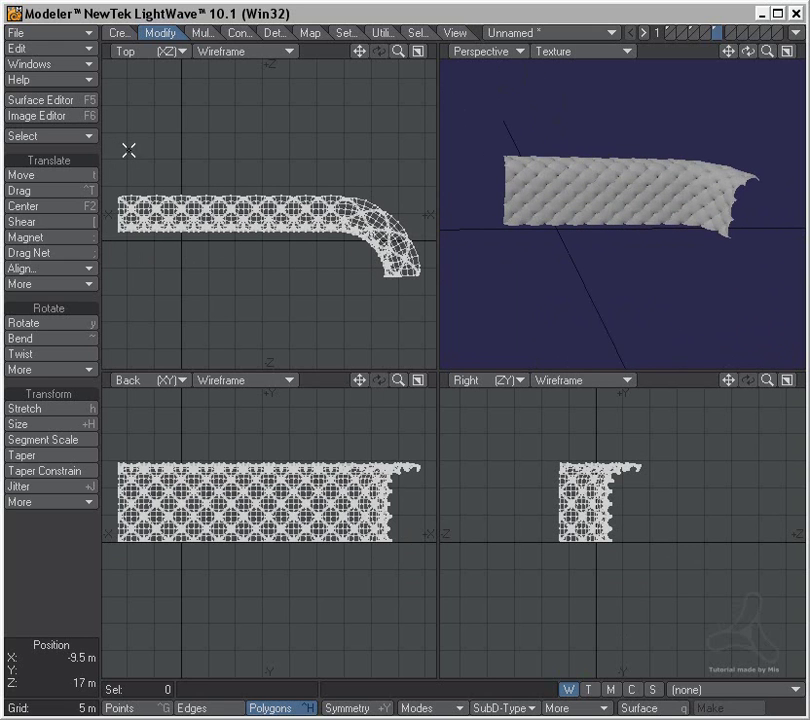
{"action": "right_click_drag", "start_coordinate": [267, 84], "coordinate": [150, 110]}
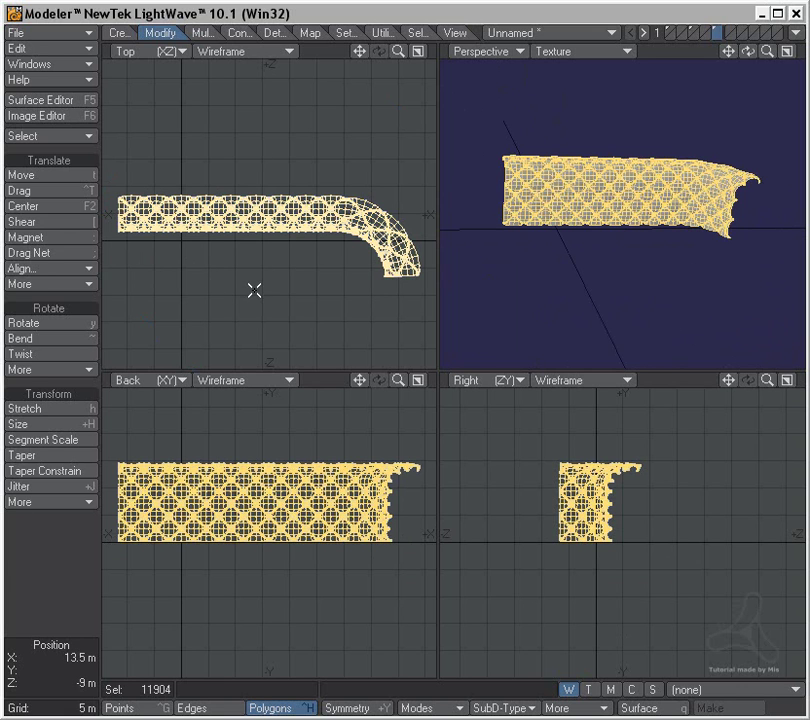
{"action": "left_click_drag", "start_coordinate": [298, 291], "coordinate": [310, 291]}
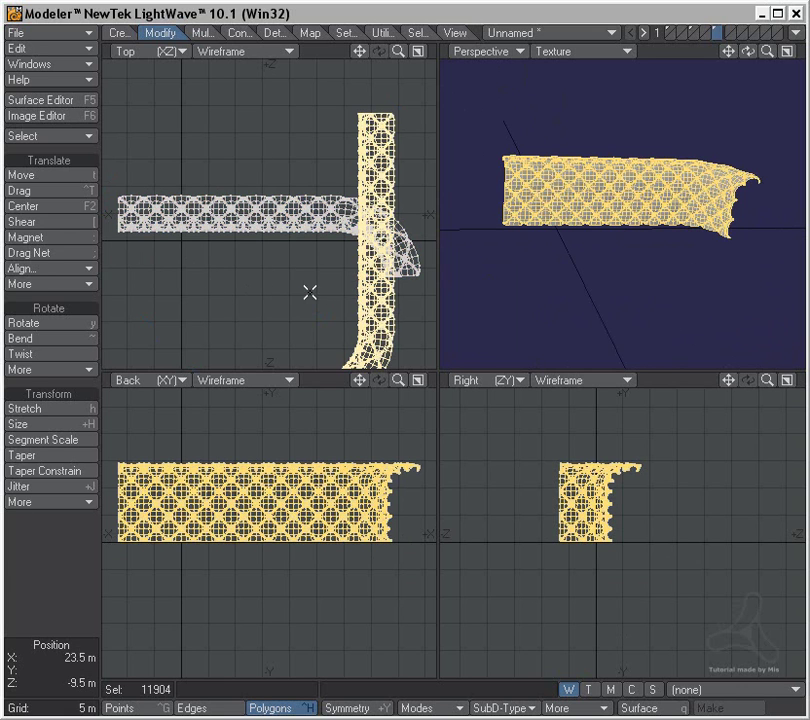
Move the rotated copy so it continues in -Z from the open end of the curved corner
{"action": "key", "text": "t"}
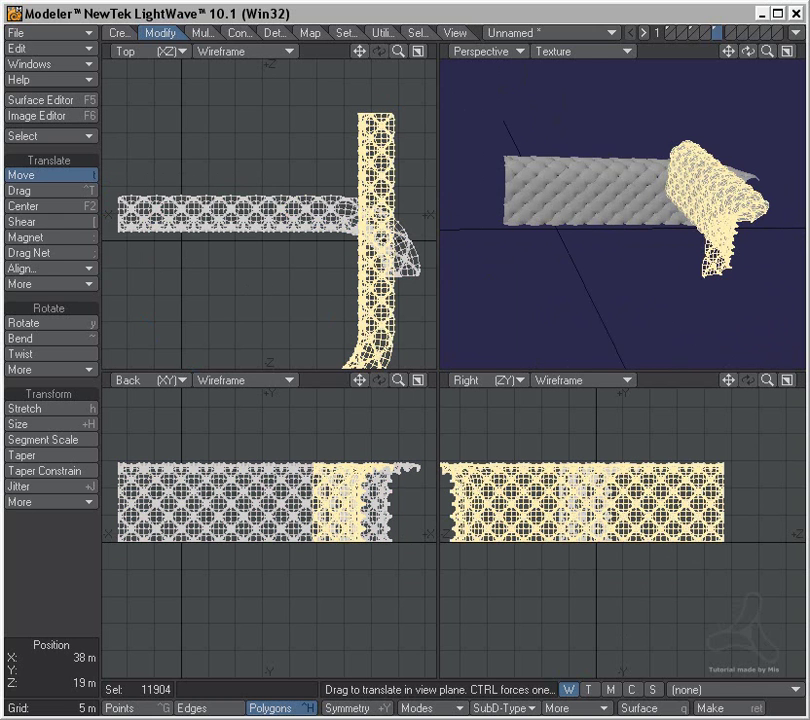
{"action": "left_click_drag", "start_coordinate": [386, 138], "coordinate": [405, 318]}
{"action": "left_click", "coordinate": [69, 573]}
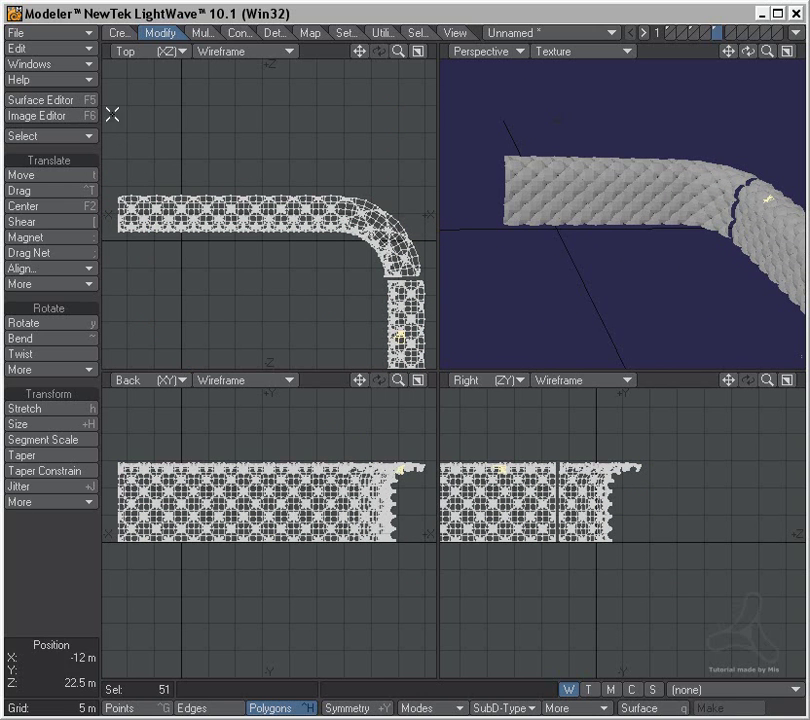
Select all connected polygons of the copy and align its end closely with the corner's open edge
{"action": "left_click", "coordinate": [80, 136]}
{"action": "left_click", "coordinate": [80, 208]}
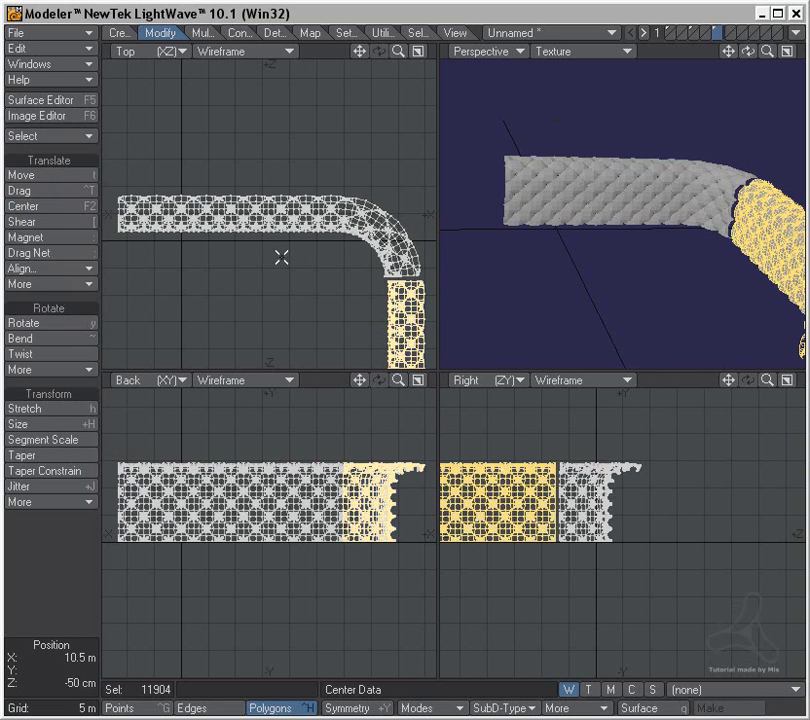
{"action": "left_click_drag", "start_coordinate": [392, 308], "coordinate": [617, 221], "text": "alt"}
{"action": "left_click_drag", "start_coordinate": [242, 217], "coordinate": [480, 219], "text": "ctrl+alt"}
{"action": "key", "text": "t"}
{"action": "left_click_drag", "start_coordinate": [323, 296], "coordinate": [260, 212]}
{"action": "left_click_drag", "start_coordinate": [327, 304], "coordinate": [200, 295], "text": "ctrl+alt"}
{"action": "key", "text": "space"}
{"action": "left_click", "coordinate": [54, 580]}
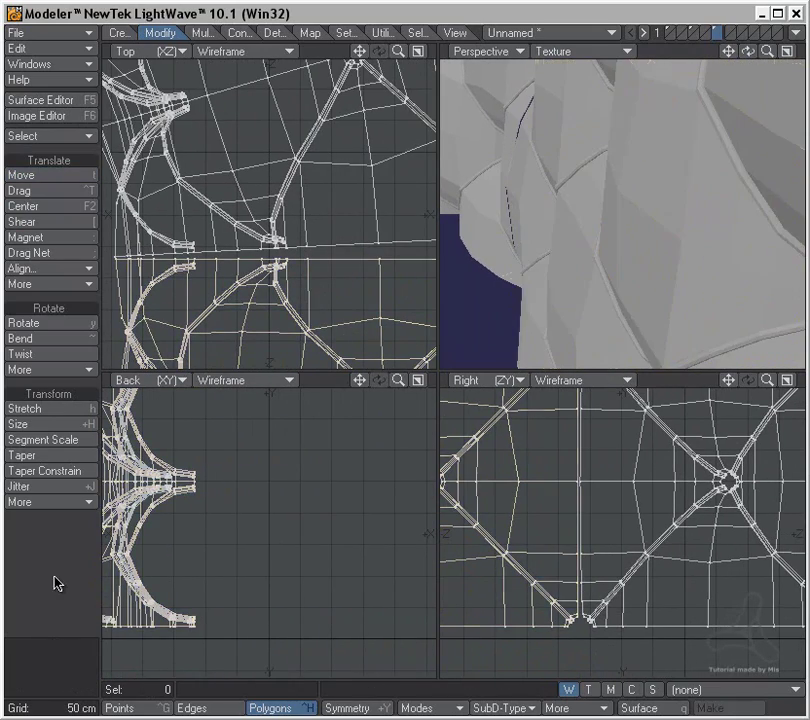
Select both rows of points along the seam between the corner and the copied section, from inner to outer edge
{"action": "key", "text": "ctrl+g"}
{"action": "key", "text": "g"}
{"action": "left_click_drag", "start_coordinate": [144, 262], "coordinate": [221, 236], "text": "alt"}
{"action": "left_click_drag", "start_coordinate": [221, 236], "coordinate": [287, 246], "text": "ctrl+alt"}
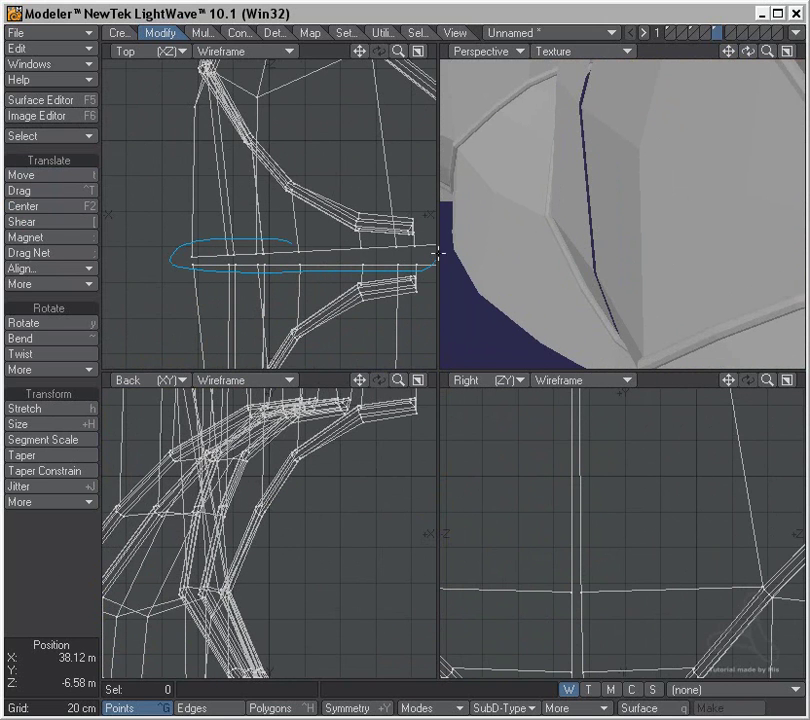
{"action": "right_click_drag", "start_coordinate": [410, 241], "coordinate": [340, 243]}
{"action": "left_click_drag", "start_coordinate": [370, 309], "coordinate": [302, 313], "text": "ctrl+alt"}
{"action": "left_click_drag", "start_coordinate": [302, 320], "coordinate": [50, 352], "text": "alt"}
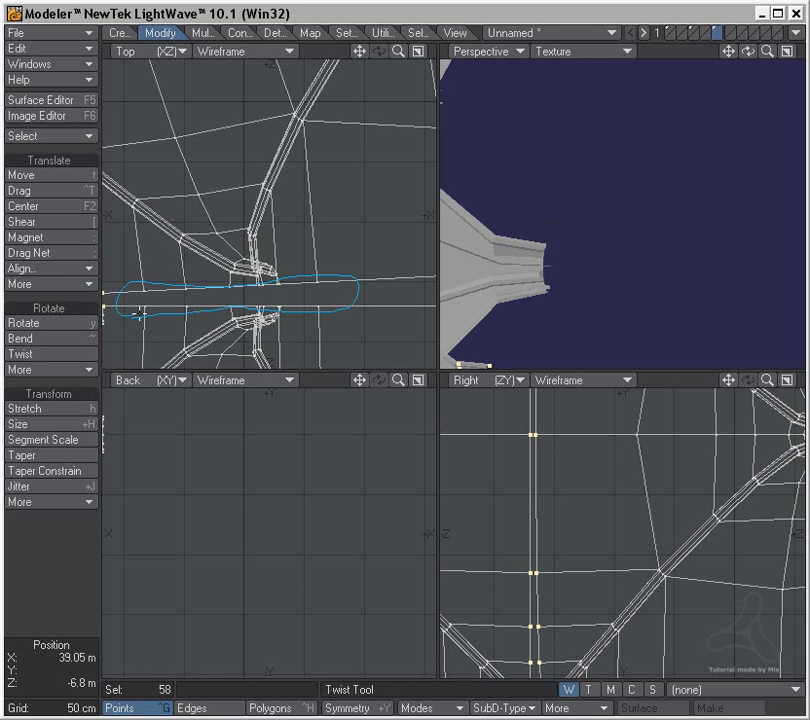
{"action": "right_click_drag", "start_coordinate": [147, 311], "coordinate": [151, 311], "text": "shift"}
{"action": "left_click_drag", "start_coordinate": [374, 340], "coordinate": [256, 341], "text": "alt"}
{"action": "right_click_drag", "start_coordinate": [309, 240], "coordinate": [304, 241], "text": "shift"}
{"action": "left_click_drag", "start_coordinate": [370, 309], "coordinate": [297, 307], "text": "ctrl+alt"}
{"action": "left_click_drag", "start_coordinate": [426, 332], "coordinate": [276, 334], "text": "alt"}
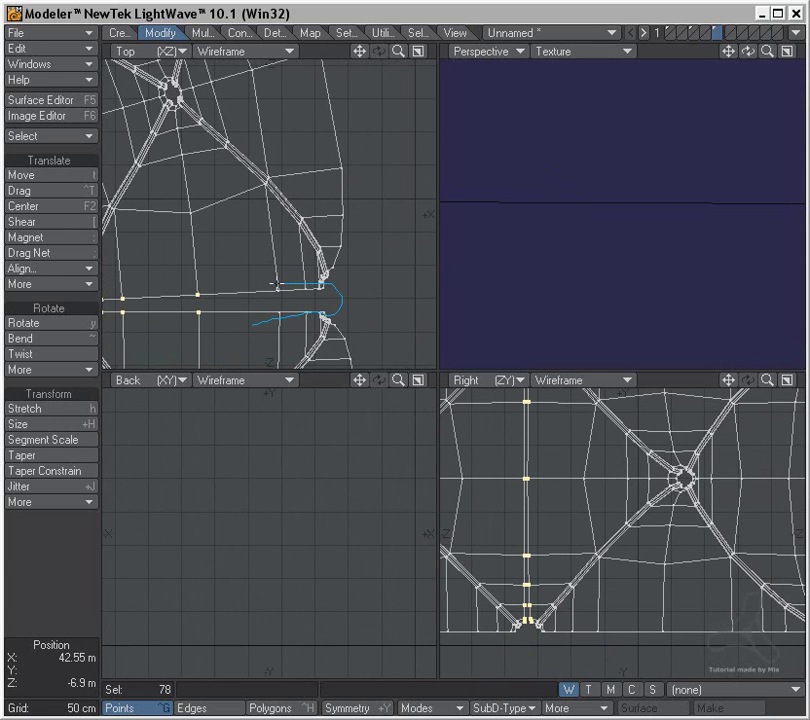
{"action": "right_click_drag", "start_coordinate": [192, 287], "coordinate": [195, 288]}
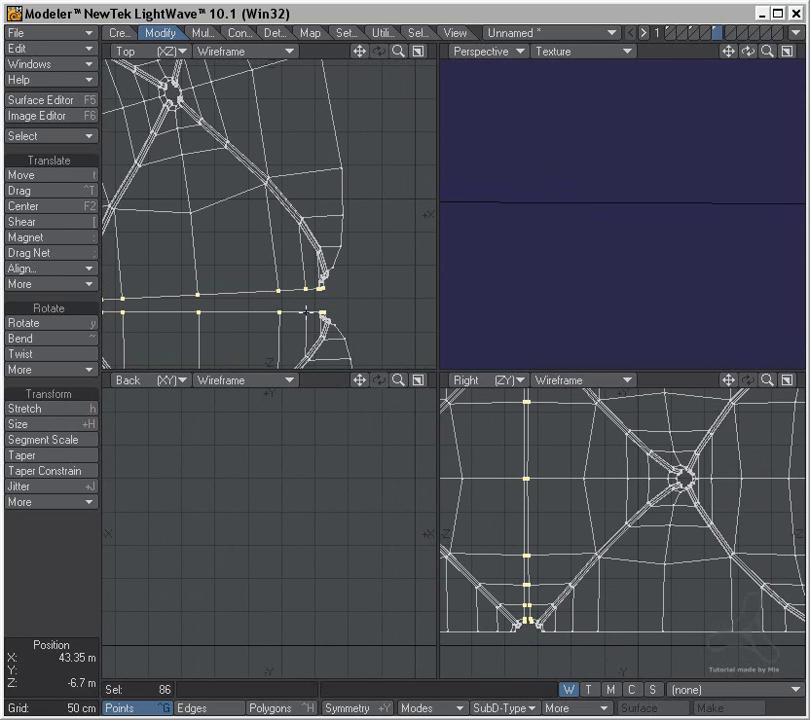
{"action": "left_click_drag", "start_coordinate": [284, 308], "coordinate": [252, 313], "text": "ctrl+alt"}
{"action": "left_click_drag", "start_coordinate": [252, 313], "coordinate": [262, 293], "text": "alt"}
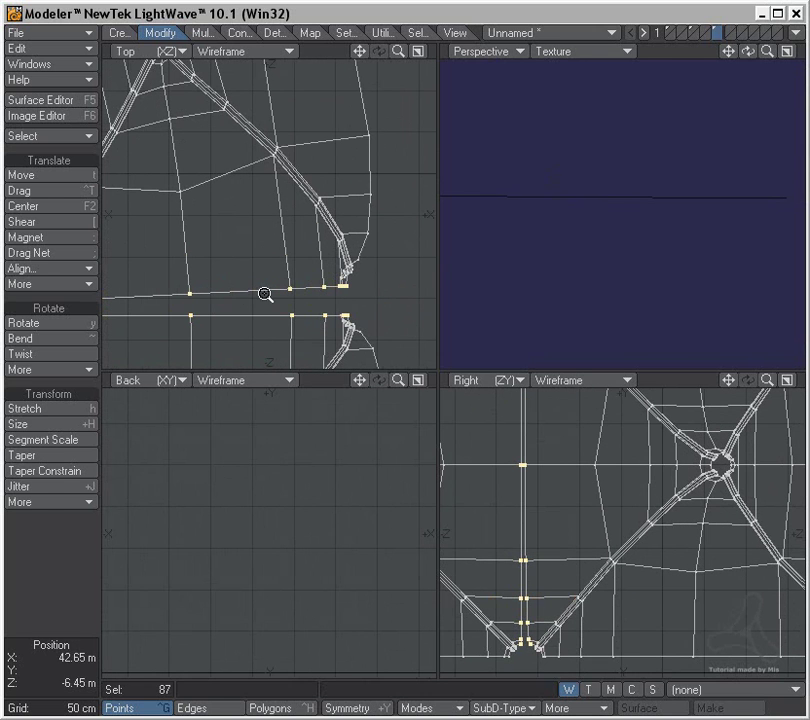
Stretch the selected seam points along Z to narrow the gap between the two sections
{"action": "key", "text": "h"}
{"action": "left_click_drag", "start_coordinate": [195, 303], "coordinate": [199, 376]}
{"action": "key", "text": "ctrl+z"}
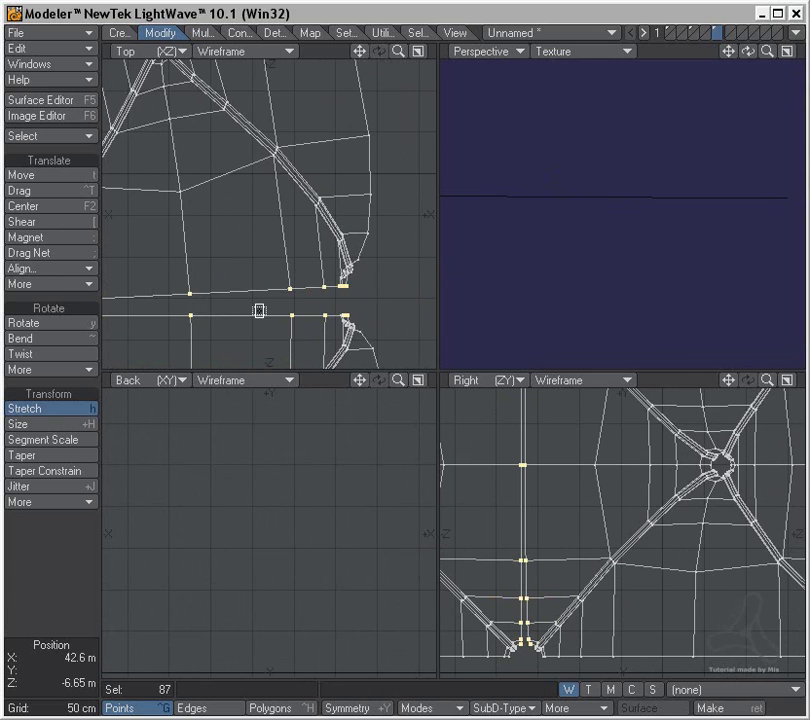
{"action": "left_click_drag", "start_coordinate": [194, 304], "coordinate": [448, 300], "text": "alt"}
{"action": "left_click_drag", "start_coordinate": [161, 316], "coordinate": [365, 307], "text": "alt"}
{"action": "mouse_move", "coordinate": [300, 294]}
{"action": "left_mouse_down", "text": "ctrl+alt"}
{"action": "mouse_move", "coordinate": [325, 310]}
{"action": "mouse_move", "coordinate": [323, 302]}
{"action": "mouse_move", "coordinate": [324, 312]}
{"action": "mouse_move", "coordinate": [312, 299]}
{"action": "left_mouse_up", "text": "ctrl+alt"}
Rotate the seam points slightly in plan about their inner end to follow the angle of the corner
{"action": "key", "text": "y"}
{"action": "key", "text": "a"}
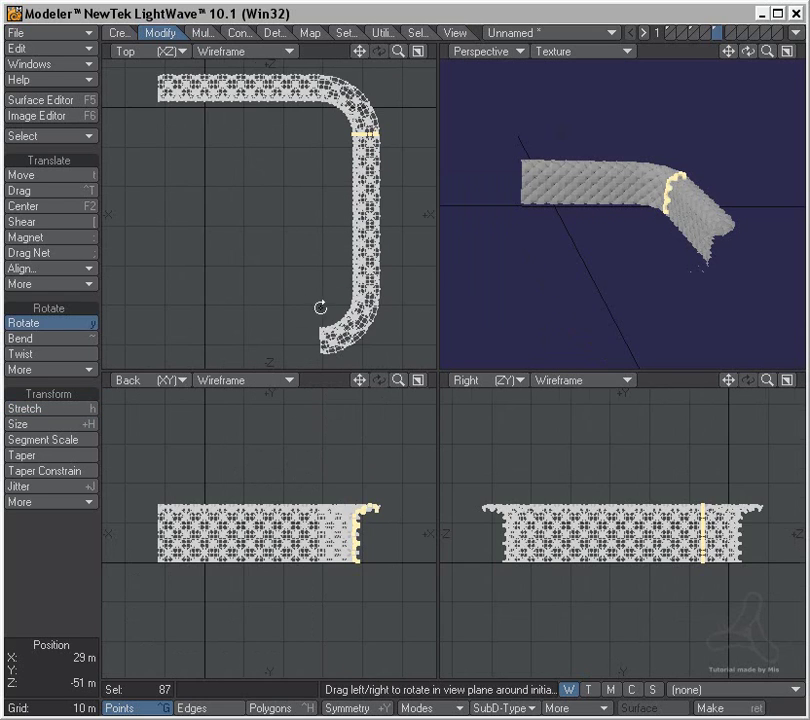
{"action": "left_click_drag", "start_coordinate": [373, 134], "coordinate": [609, 168], "text": "ctrl+alt"}
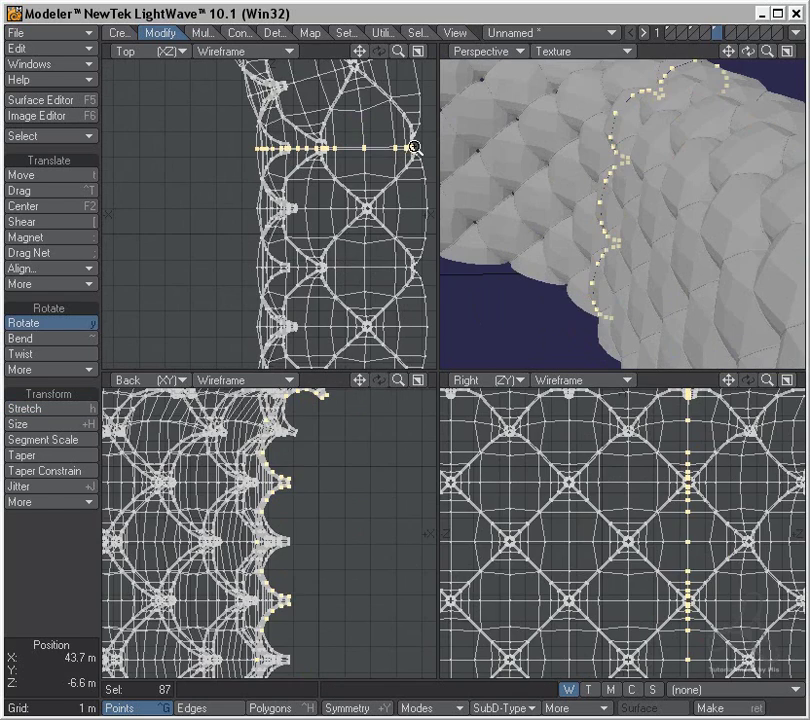
{"action": "left_click_drag", "start_coordinate": [414, 150], "coordinate": [457, 163], "text": "ctrl+alt"}
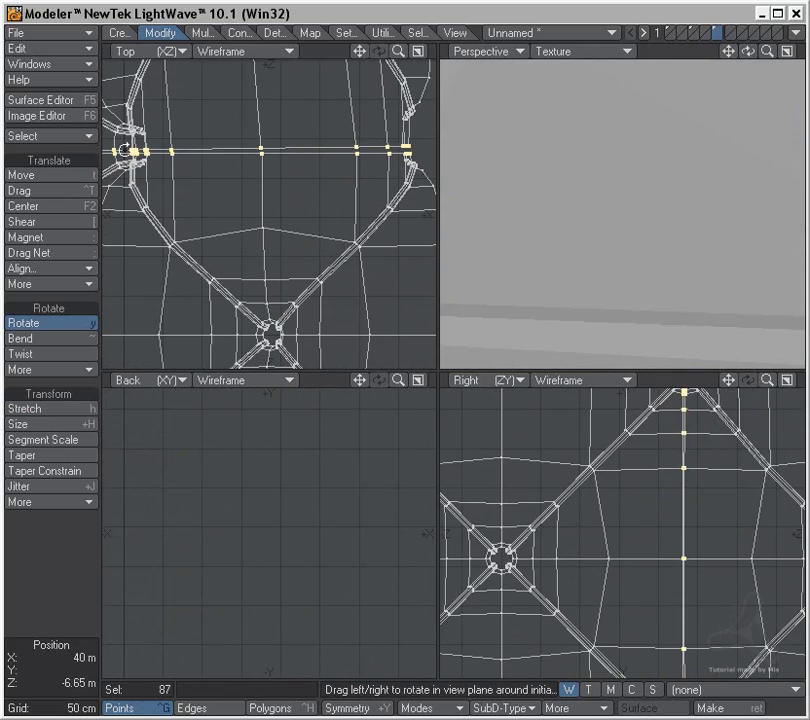
{"action": "left_click_drag", "start_coordinate": [242, 190], "coordinate": [265, 234], "text": "ctrl+alt"}
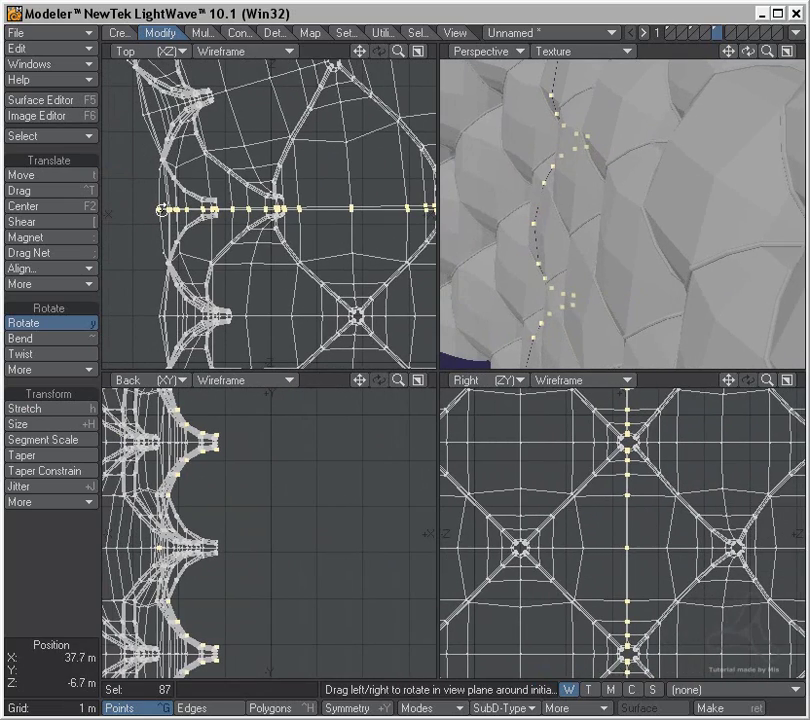
{"action": "left_click_drag", "start_coordinate": [161, 210], "coordinate": [166, 210]}
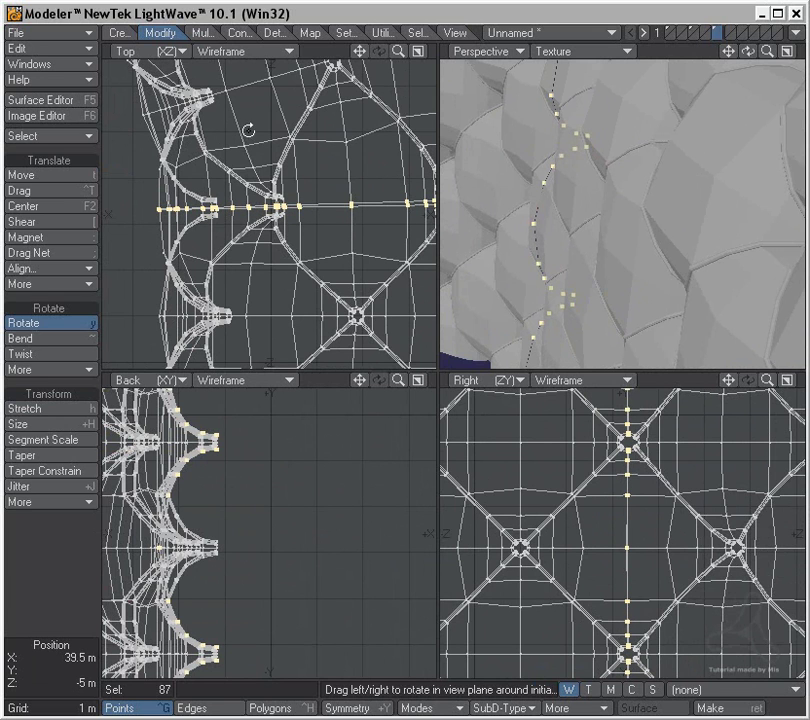
Try to merge the seam points using a fixed range with a distance of 1 mm
{"action": "key", "text": "m"}
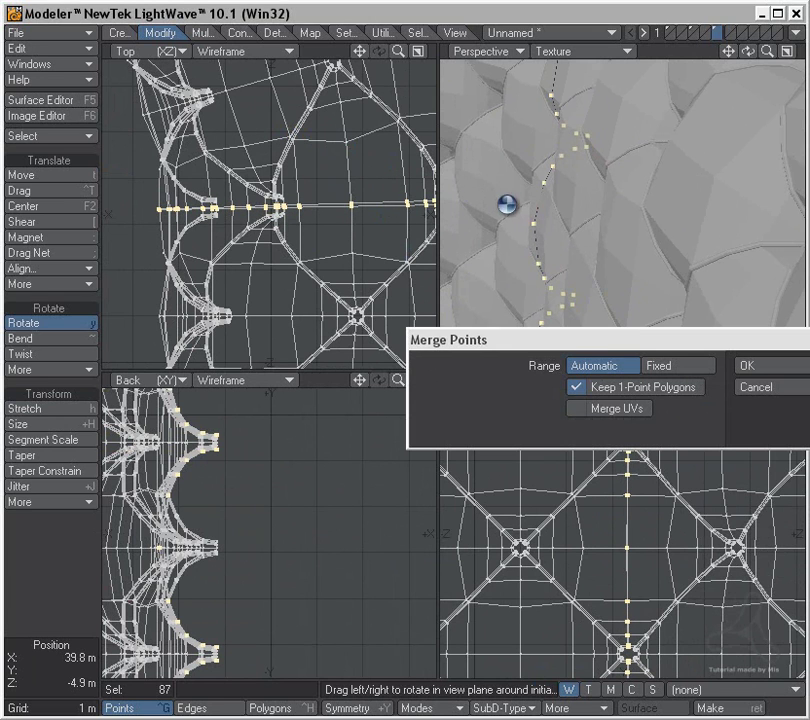
{"action": "left_click", "coordinate": [694, 366]}
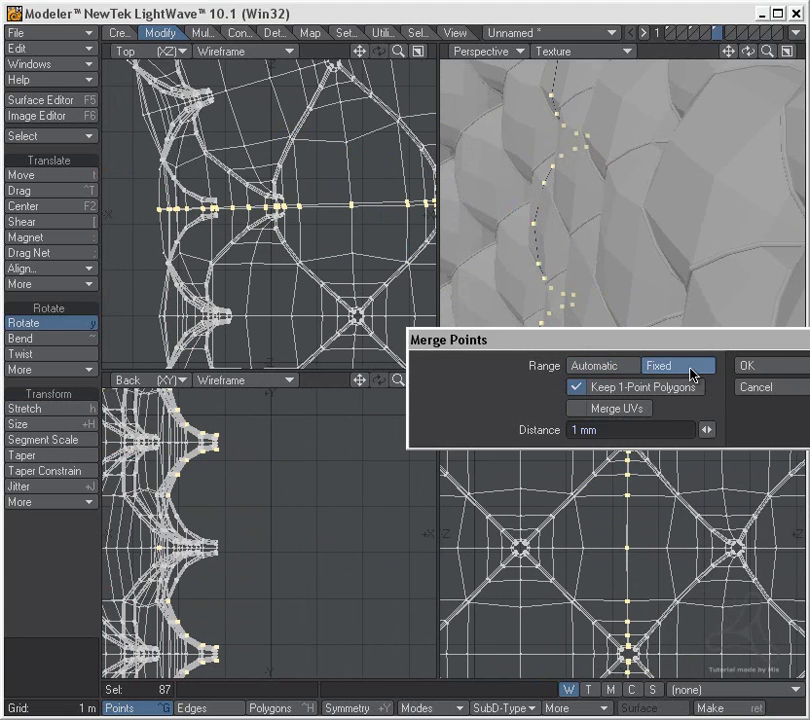
{"action": "left_click", "coordinate": [776, 367]}
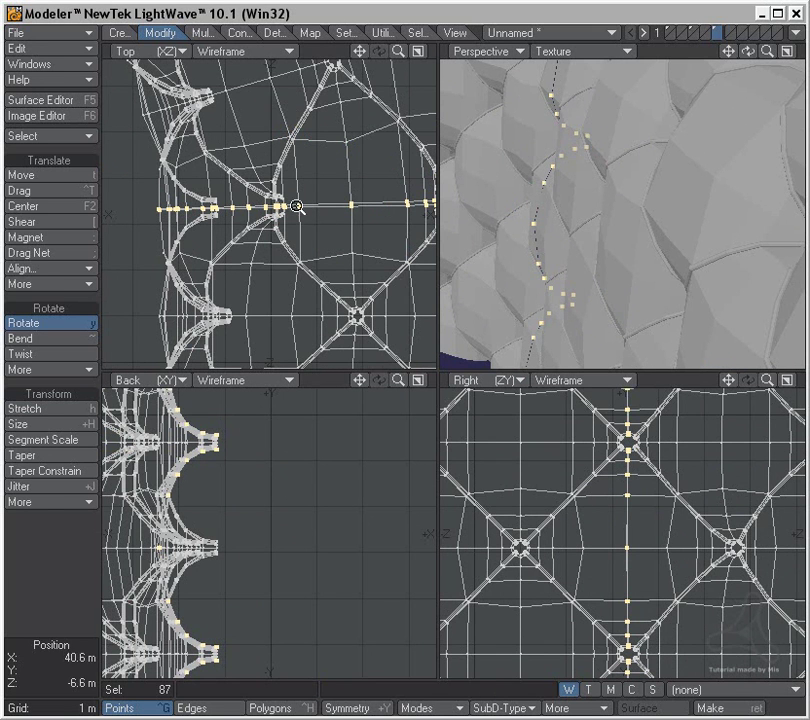
Stretch the seam points along Z again to bring the two rows closer together
{"action": "scroll", "coordinate": [302, 206], "scroll_direction": "up", "scroll_amount": 5}
{"action": "key", "text": "h"}
{"action": "left_click_drag", "start_coordinate": [302, 210], "coordinate": [302, 255]}
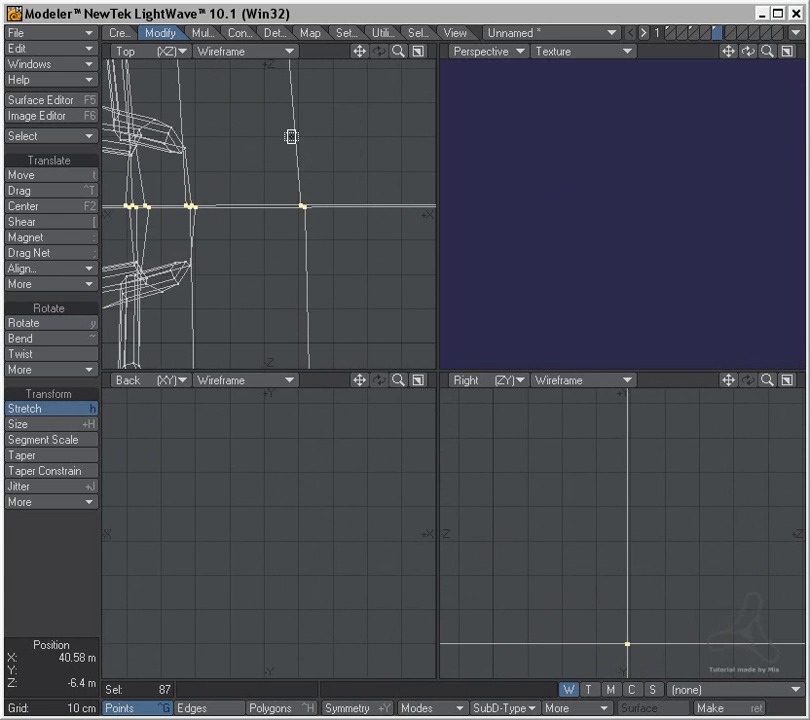
Merge the seam points with a fixed range, trying distances of 2 mm and 5 mm before using a larger one
{"action": "key", "text": "m"}
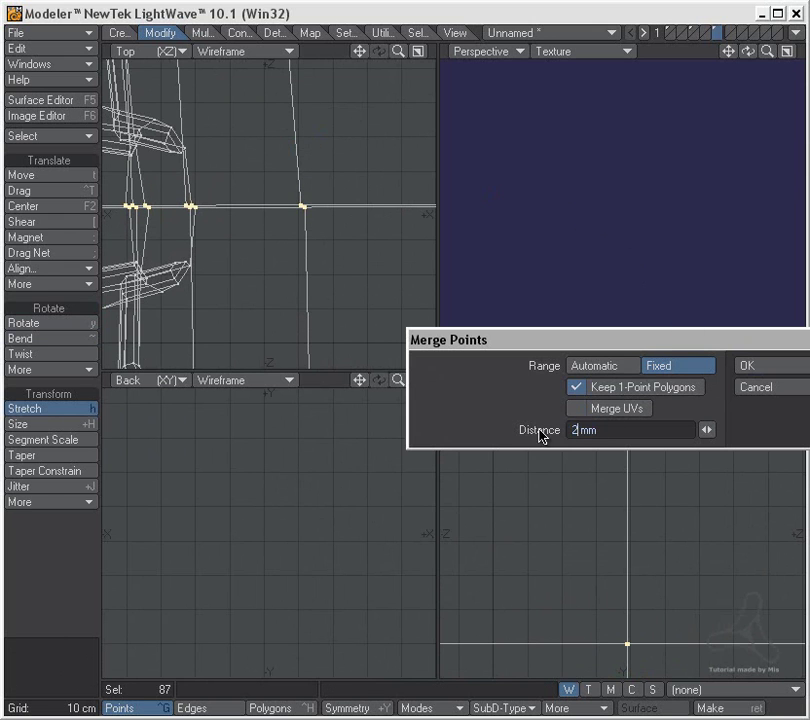
{"action": "type", "text": "2"}
{"action": "left_click", "coordinate": [748, 366]}
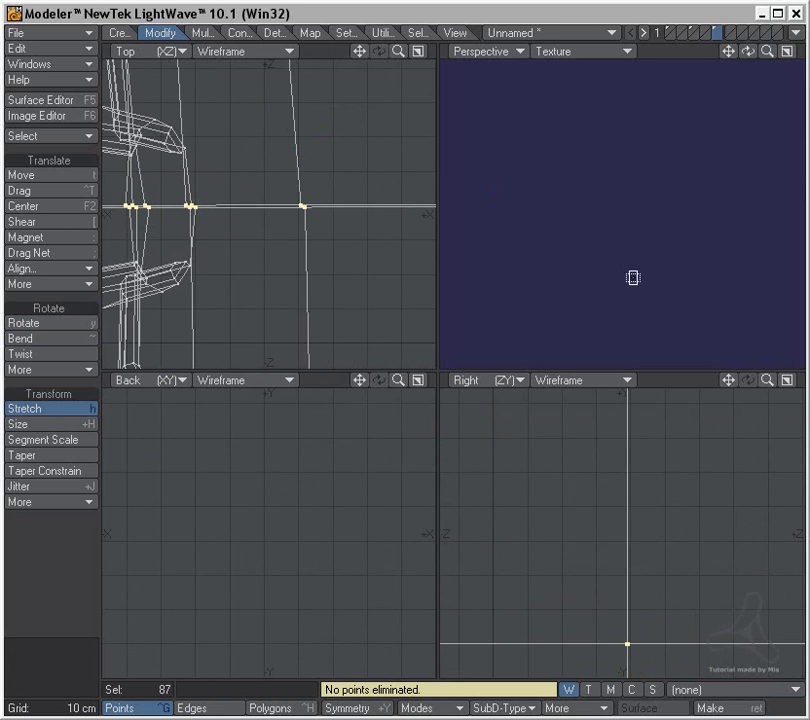
{"action": "key", "text": "m"}
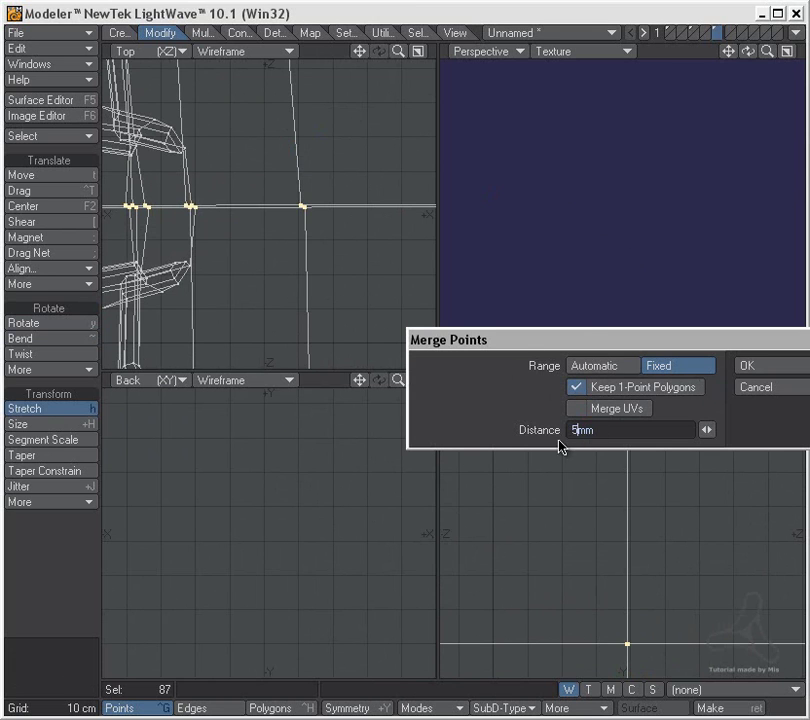
{"action": "left_click", "coordinate": [748, 367]}
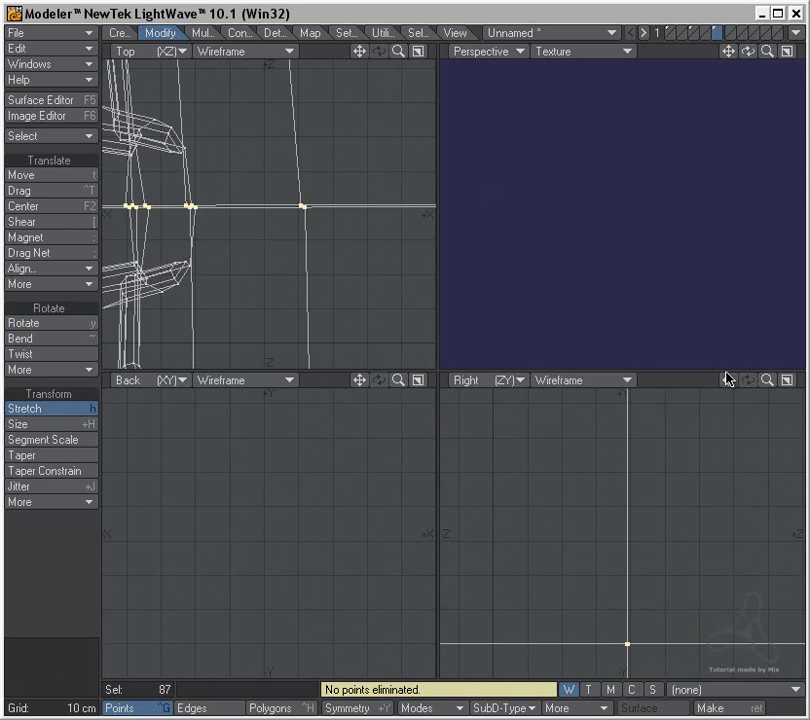
{"action": "key", "text": "m"}
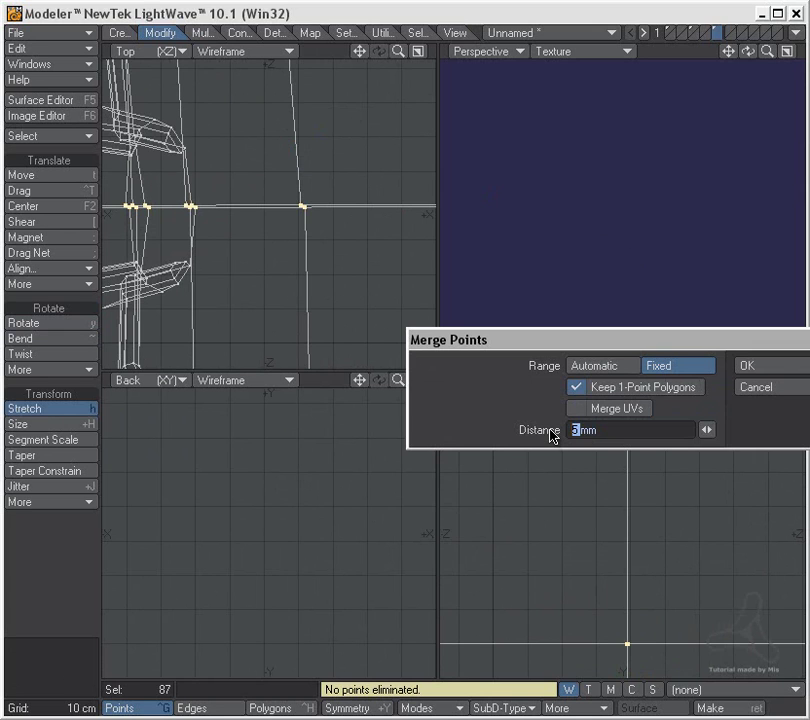
{"action": "left_click", "coordinate": [776, 367]}
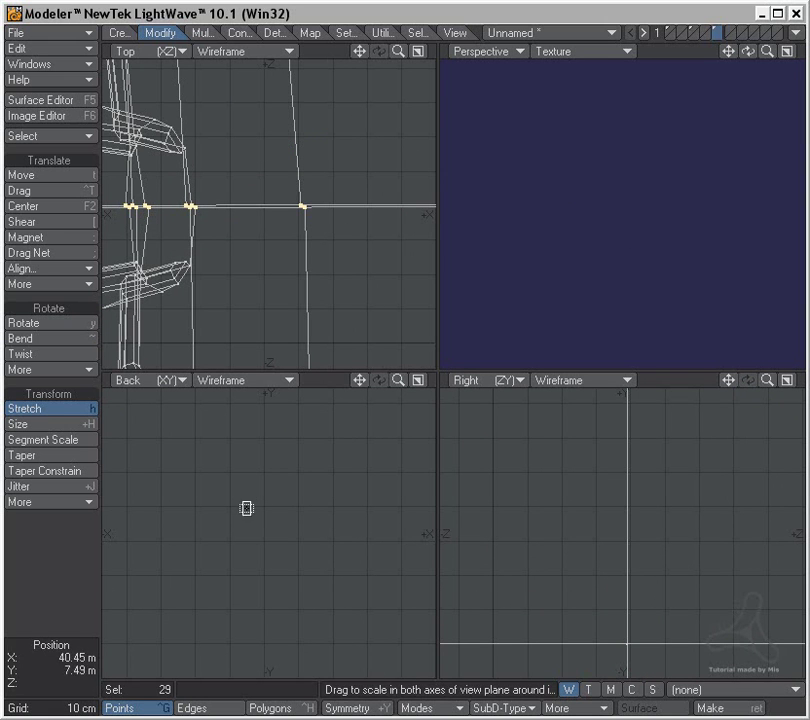
Check the selected seam points in plan for remaining gaps and merge the still separate pairs using a fixed range
{"action": "left_click_drag", "start_coordinate": [338, 300], "coordinate": [172, 226], "text": "ctrl+alt"}
{"action": "left_click_drag", "start_coordinate": [157, 215], "coordinate": [383, 221], "text": "alt"}
{"action": "left_click_drag", "start_coordinate": [186, 225], "coordinate": [214, 238], "text": "alt"}
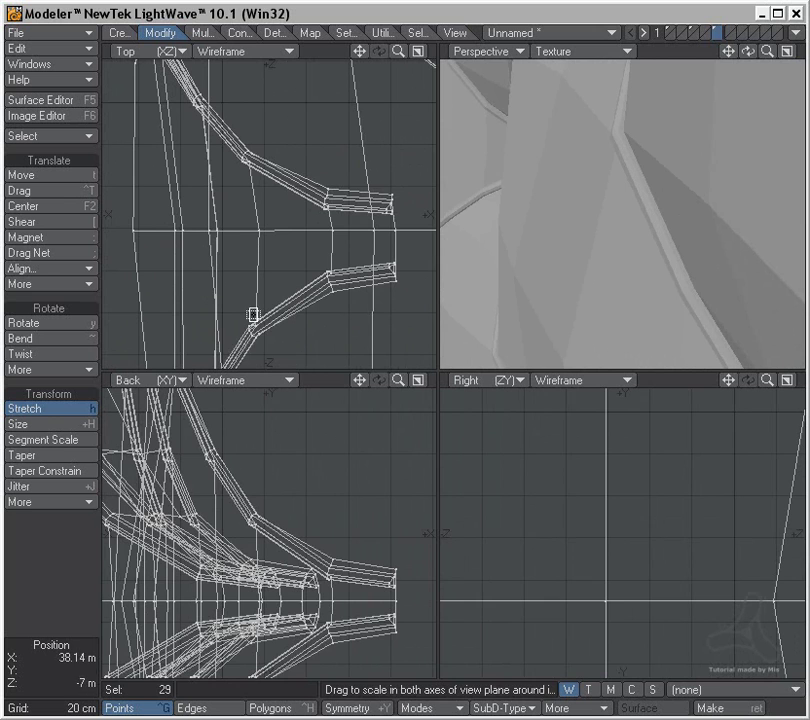
{"action": "left_click_drag", "start_coordinate": [294, 284], "coordinate": [150, 284], "text": "alt"}
{"action": "left_click_drag", "start_coordinate": [321, 286], "coordinate": [196, 299], "text": "alt"}
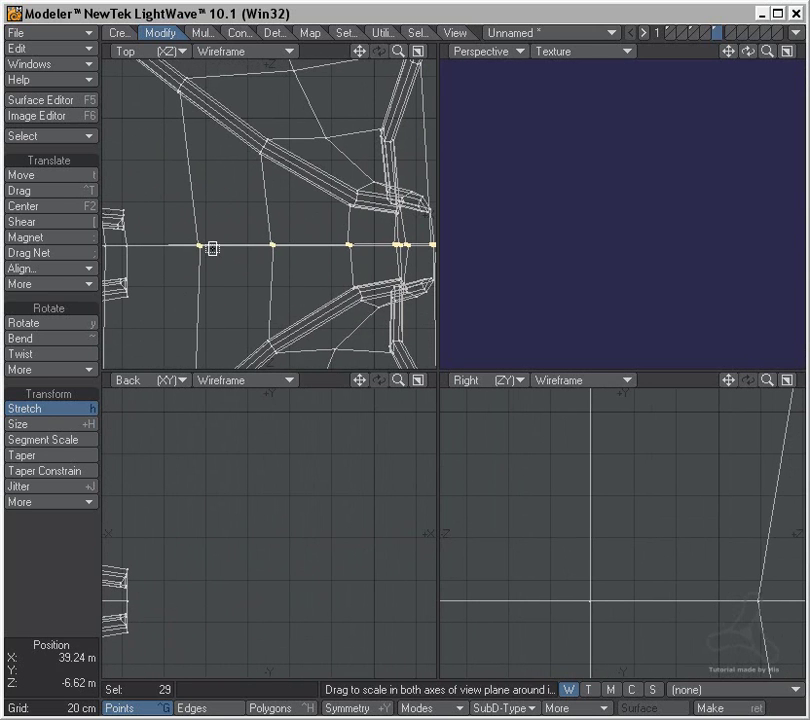
{"action": "left_click_drag", "start_coordinate": [208, 245], "coordinate": [376, 244], "text": "ctrl+alt"}
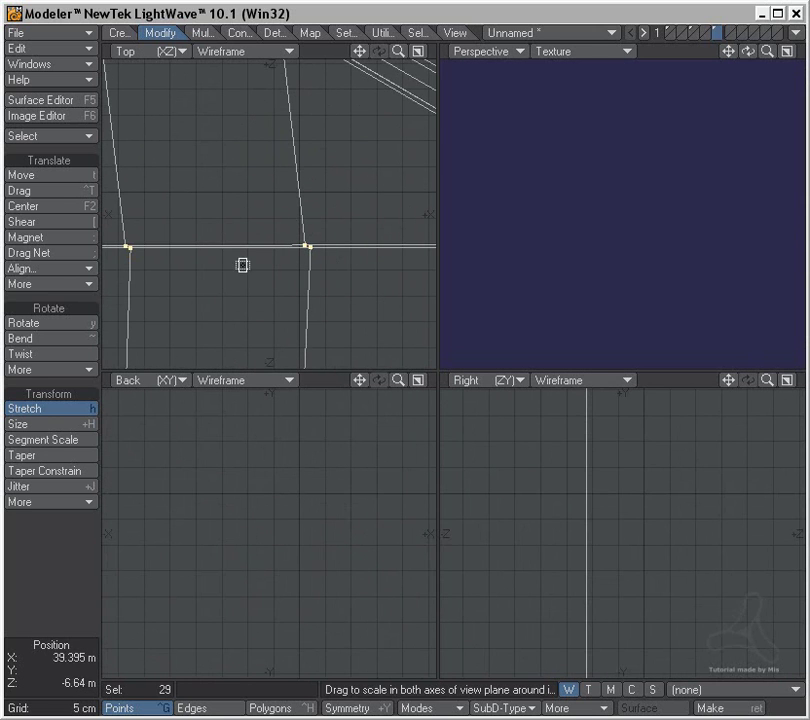
{"action": "scroll", "coordinate": [310, 281], "scroll_direction": "down", "scroll_amount": 2}
{"action": "left_click_drag", "start_coordinate": [306, 280], "coordinate": [110, 270], "text": "alt"}
{"action": "left_click_drag", "start_coordinate": [332, 278], "coordinate": [260, 269], "text": "alt"}
{"action": "key", "text": "m"}
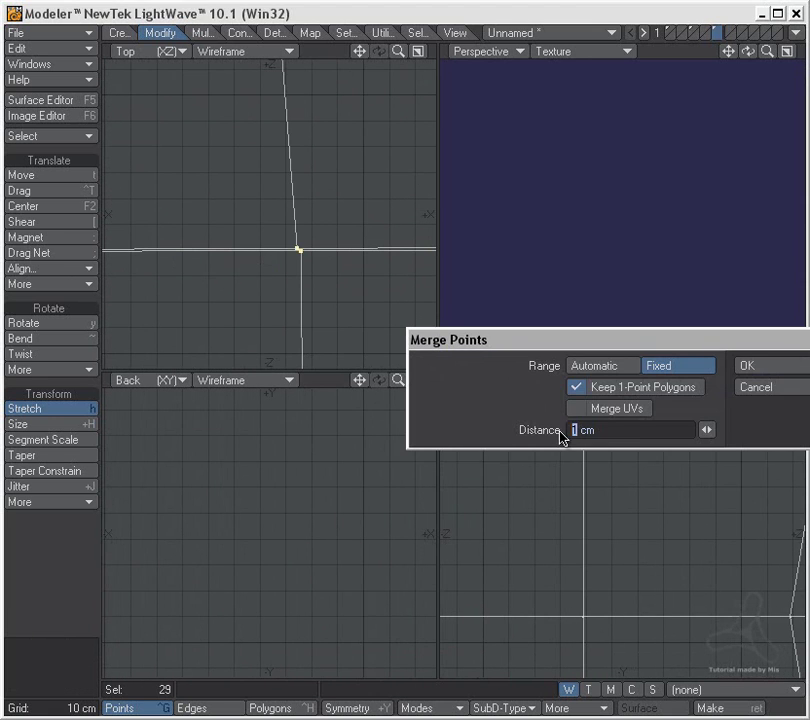
{"action": "left_click", "coordinate": [752, 366]}
Clear the selection and weld the two points left unmerged at the outer end of the seam
{"action": "scroll", "coordinate": [352, 275], "scroll_direction": "down", "scroll_amount": 5}
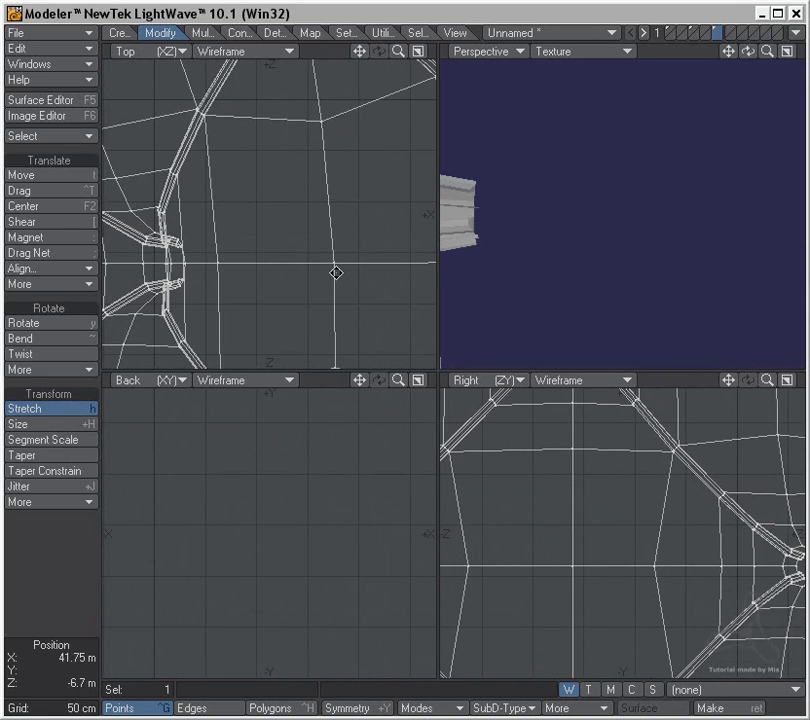
{"action": "left_click_drag", "start_coordinate": [326, 274], "coordinate": [53, 259], "text": "alt"}
{"action": "left_click_drag", "start_coordinate": [320, 252], "coordinate": [430, 244], "text": "ctrl+alt"}
{"action": "key", "text": "space"}
{"action": "left_click", "coordinate": [36, 584]}
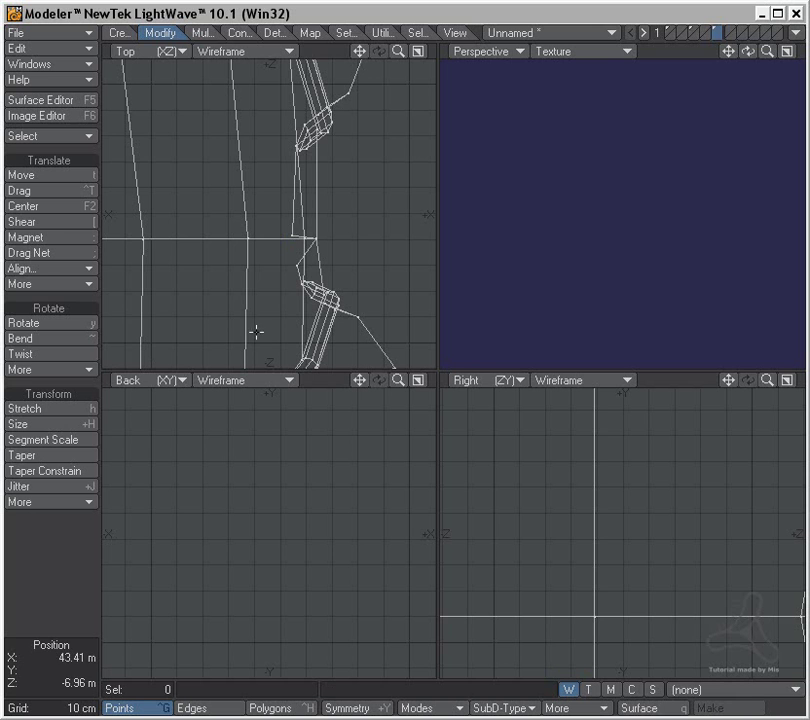
{"action": "left_click_drag", "start_coordinate": [297, 268], "coordinate": [286, 234]}
{"action": "key", "text": "ctrl+w"}
Examine the welded upholstery in perspective, checking the shading around the bent corner and along the seam
{"action": "key", "text": "a"}
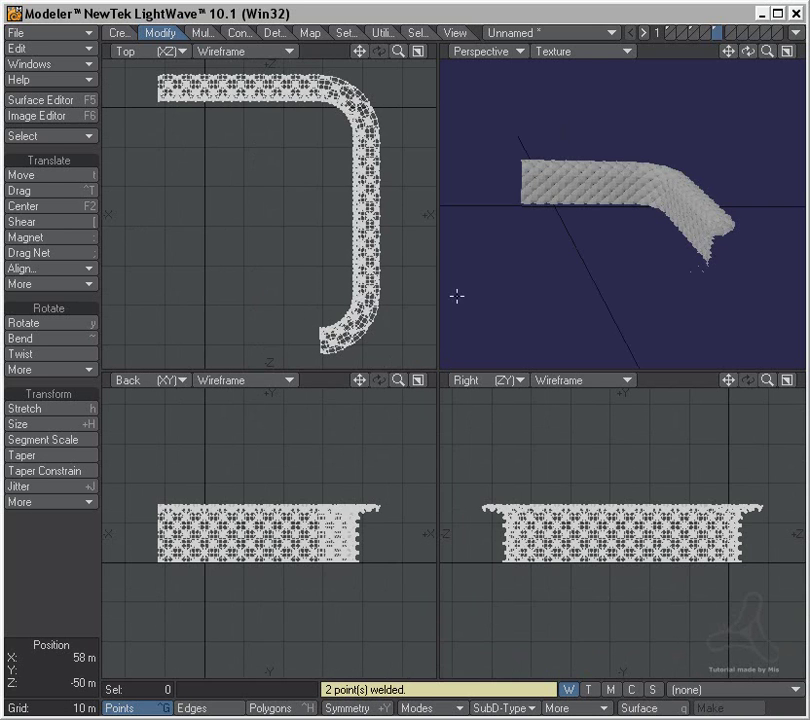
{"action": "left_click_drag", "start_coordinate": [671, 191], "coordinate": [763, 222], "text": "ctrl+alt"}
{"action": "left_click_drag", "start_coordinate": [573, 251], "coordinate": [658, 276], "text": "alt"}
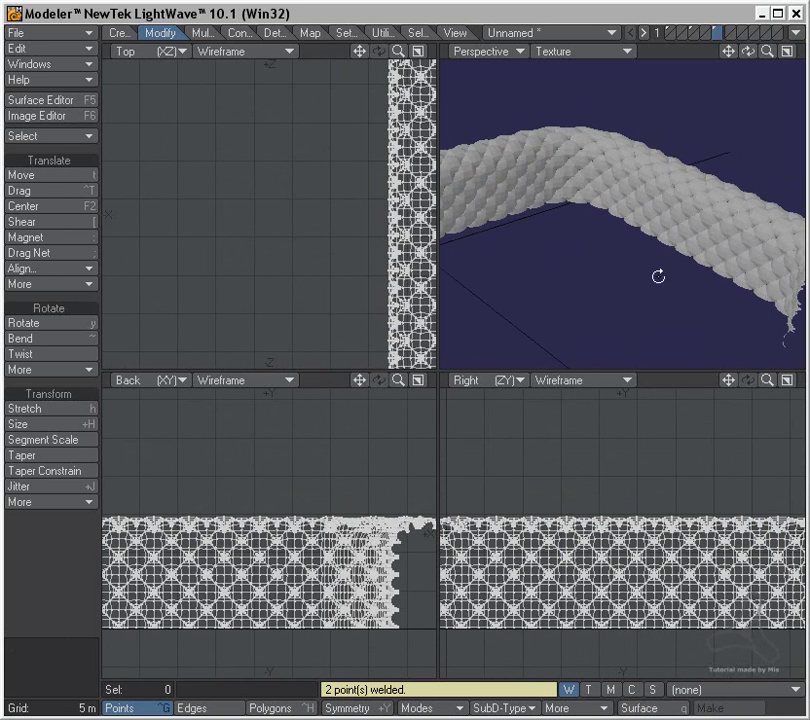
{"action": "left_click_drag", "start_coordinate": [597, 170], "coordinate": [774, 208], "text": "ctrl+alt"}
{"action": "left_click_drag", "start_coordinate": [564, 184], "coordinate": [672, 236], "text": "alt"}
{"action": "left_click_drag", "start_coordinate": [533, 152], "coordinate": [738, 371], "text": "alt+shift"}
{"action": "left_click_drag", "start_coordinate": [611, 268], "coordinate": [572, 248], "text": "ctrl+alt"}
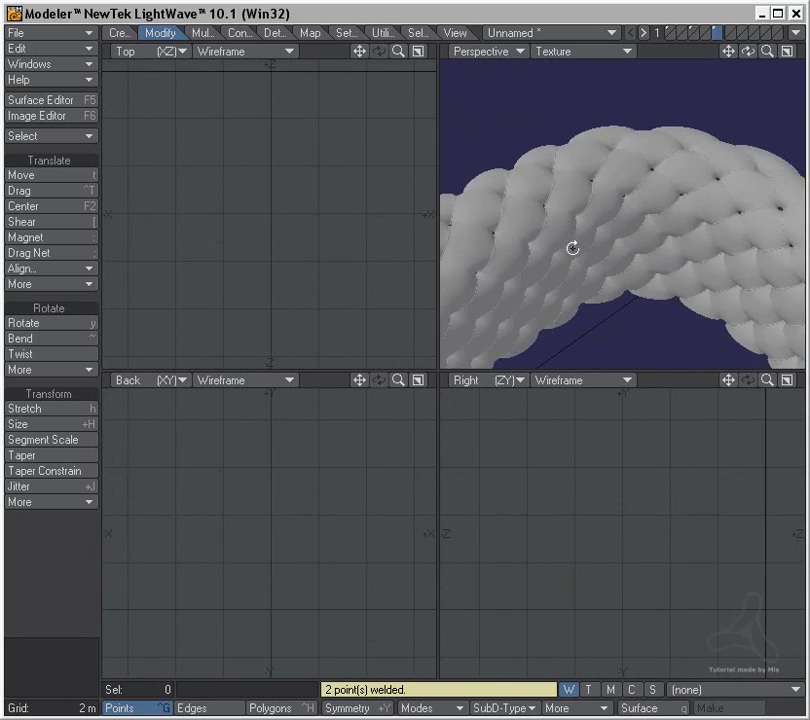
Enlarge the perspective view to full size and inspect the tufting and button holes along the back and around the corner
{"action": "key", "text": "KP_0"}
{"action": "key", "text": "a"}
{"action": "left_click_drag", "start_coordinate": [395, 198], "coordinate": [695, 248], "text": "ctrl+alt"}
{"action": "left_click_drag", "start_coordinate": [656, 343], "coordinate": [412, 349], "text": "alt"}
{"action": "left_click_drag", "start_coordinate": [482, 636], "coordinate": [421, 311], "text": "alt"}
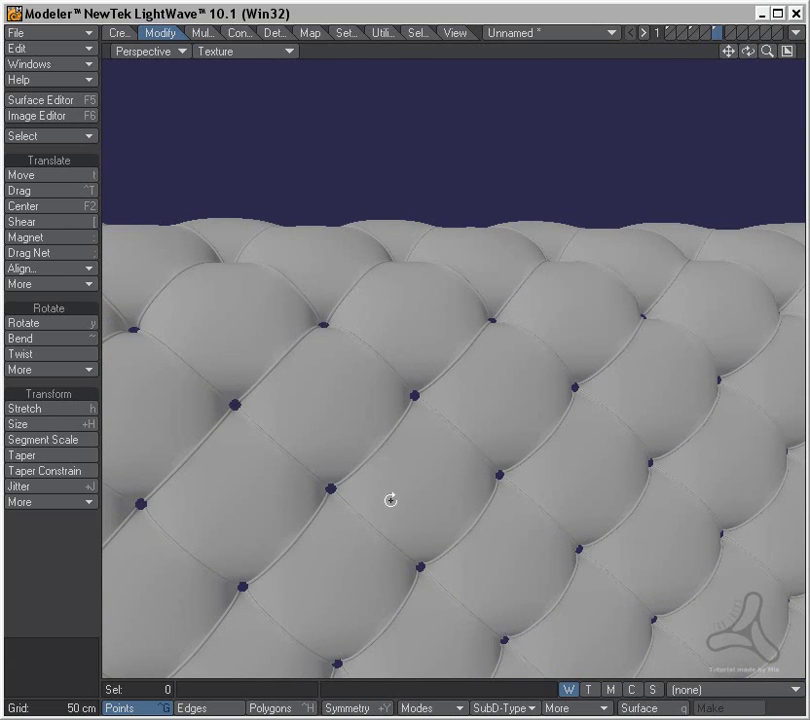
{"action": "left_click_drag", "start_coordinate": [361, 500], "coordinate": [533, 408], "text": "alt"}
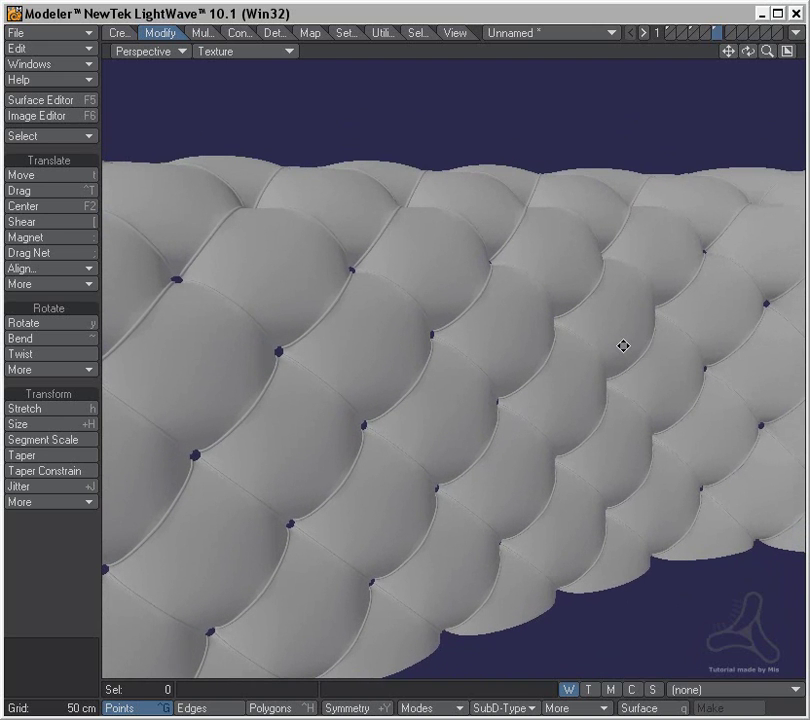
{"action": "left_click_drag", "start_coordinate": [557, 323], "coordinate": [430, 321], "text": "alt"}
{"action": "key", "text": "a"}
{"action": "left_click_drag", "start_coordinate": [204, 351], "coordinate": [478, 369], "text": "ctrl+alt"}
{"action": "left_click_drag", "start_coordinate": [249, 372], "coordinate": [548, 350], "text": "alt"}
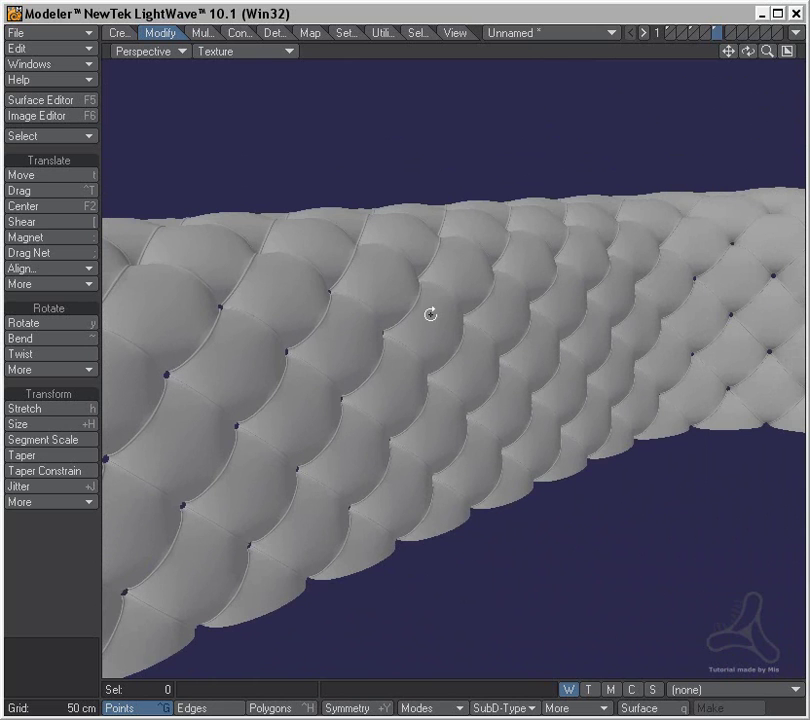